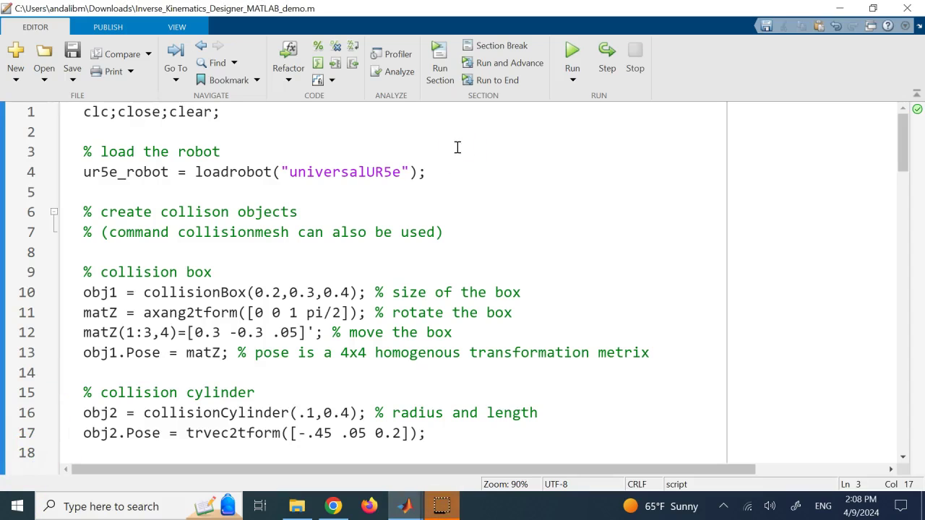
# - Read through the demo script as far as line 32 and highlight the inverseKinematicsDesigner command
pyautogui.scroll(-5, 422, 221)
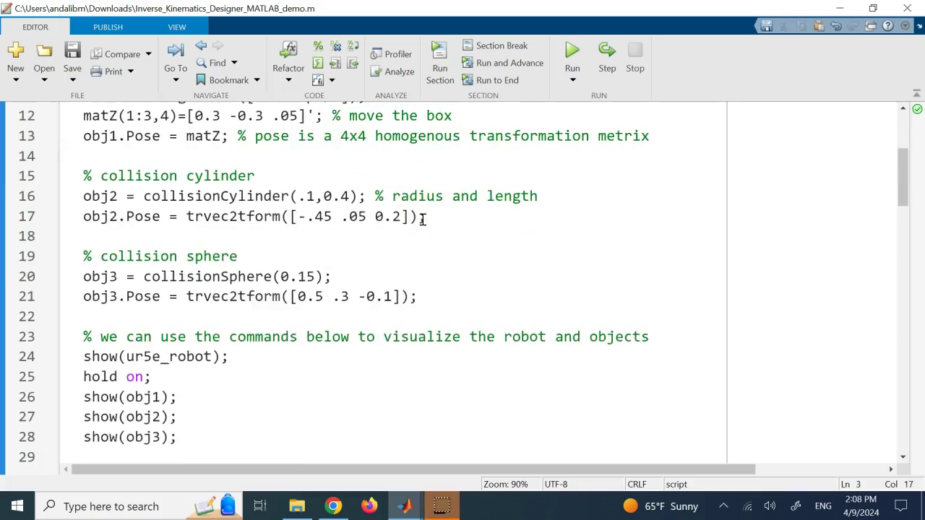
pyautogui.scroll(-4, 423, 220)
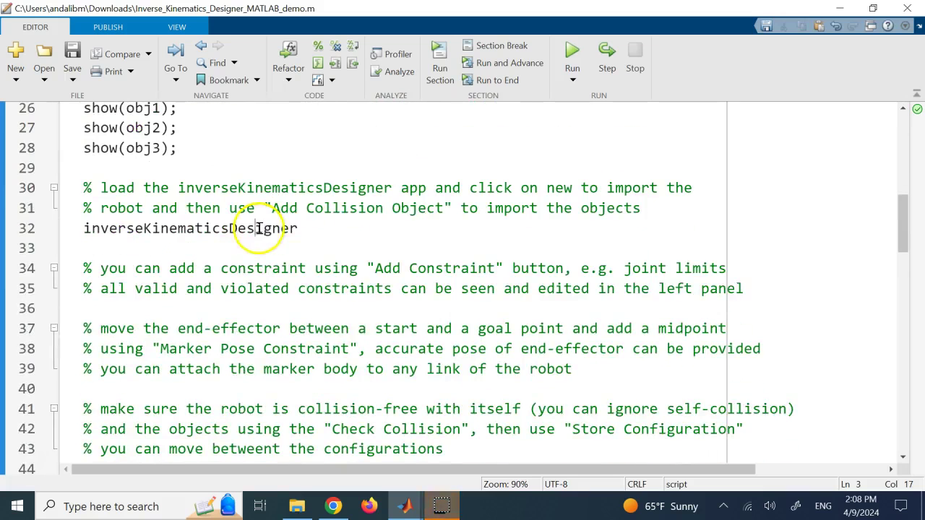
pyautogui.doubleClick(259, 228)
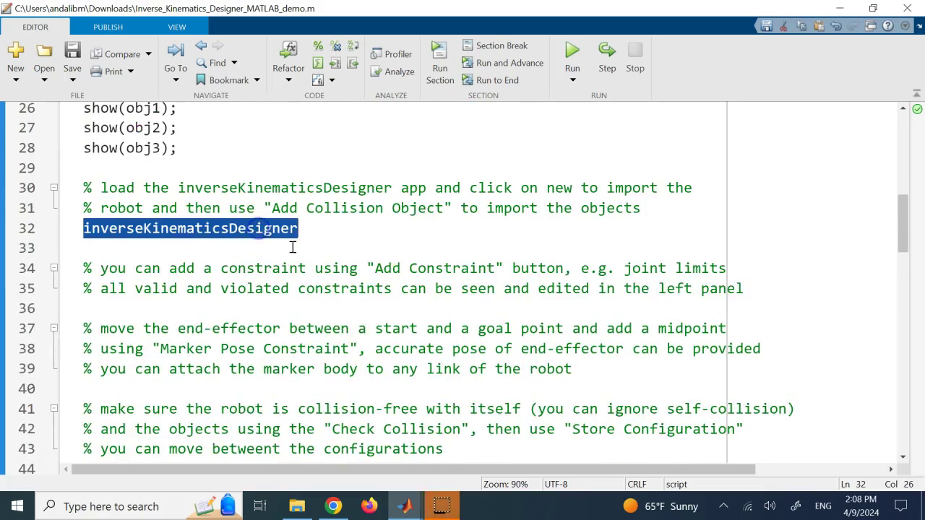
# - Switch to the main MATLAB window and look for Inverse Kinematics Designer in the app gallery's Robotics and Autonomous Systems group
pyautogui.click(410, 500)
pyautogui.click(295, 454)
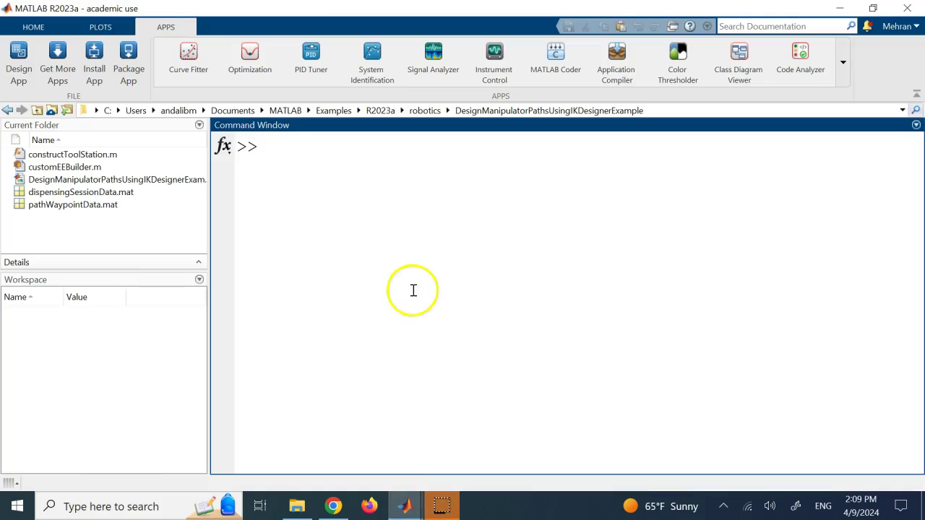
pyautogui.click(842, 64)
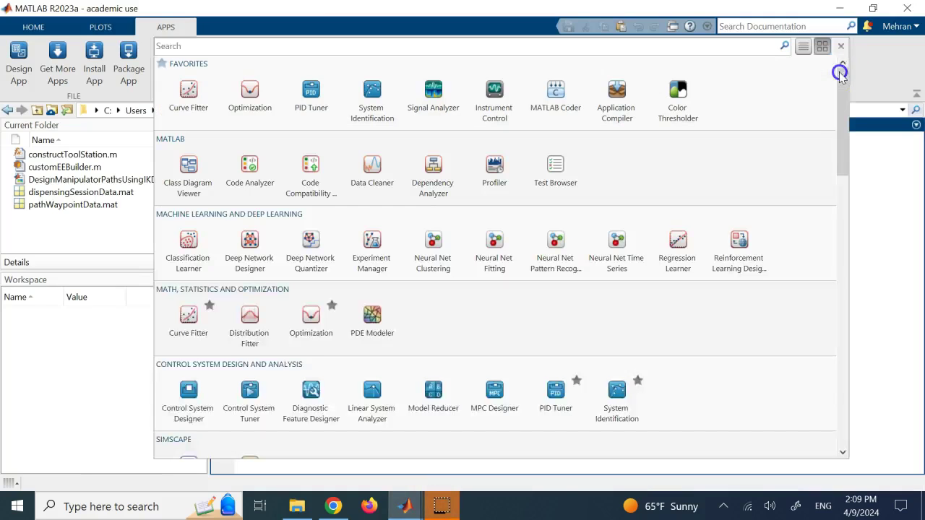
pyautogui.scroll(-5, 547, 189)
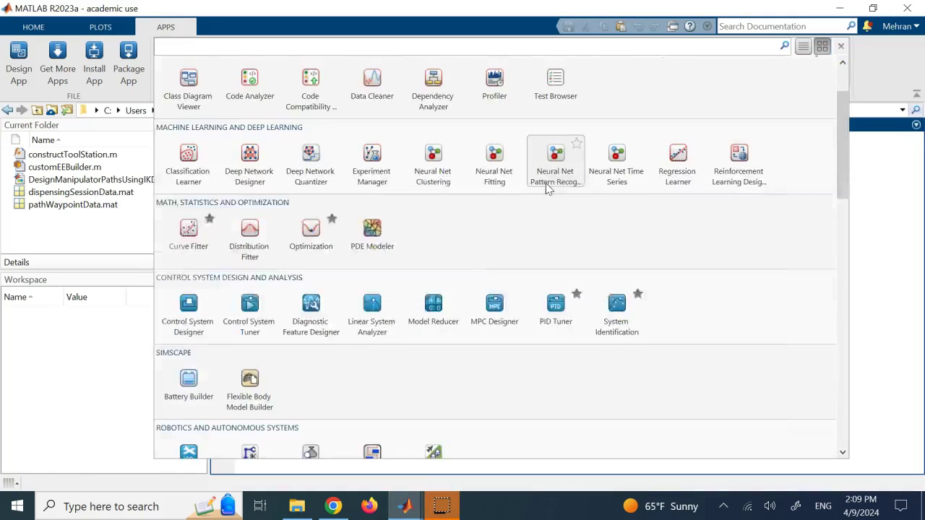
pyautogui.scroll(-3, 547, 190)
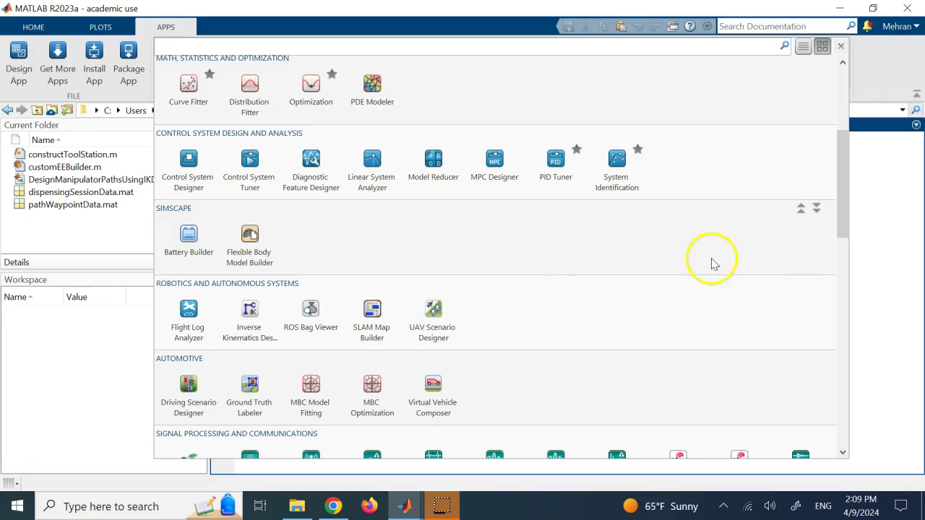
pyautogui.click(866, 201)
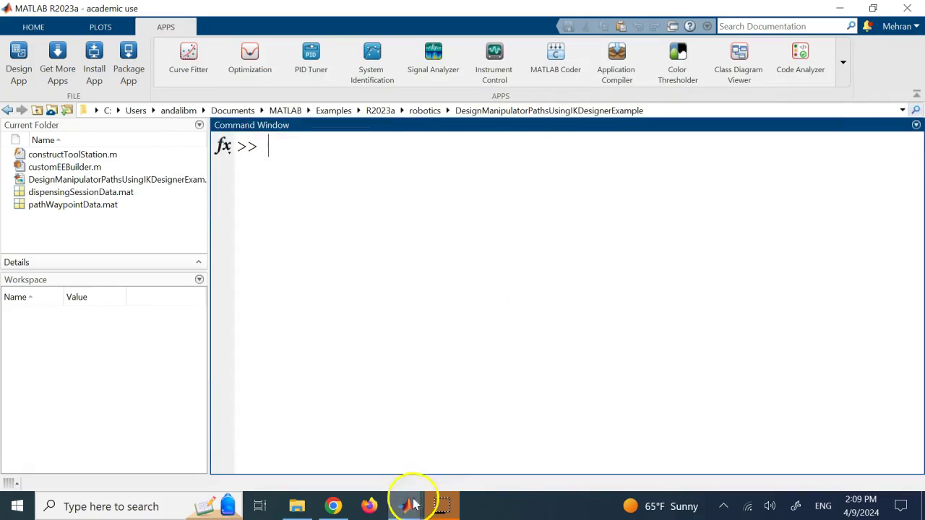
# - Return to the demo script and examine the loadrobot function and its "universalUR5e" argument on line 4
pyautogui.moveTo(412, 502)
pyautogui.click(524, 451)
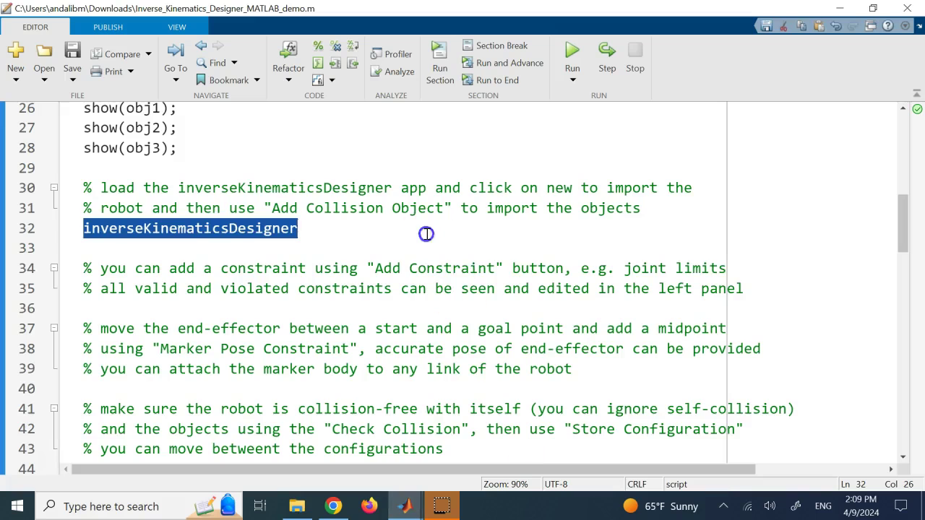
pyautogui.scroll(8, 427, 233)
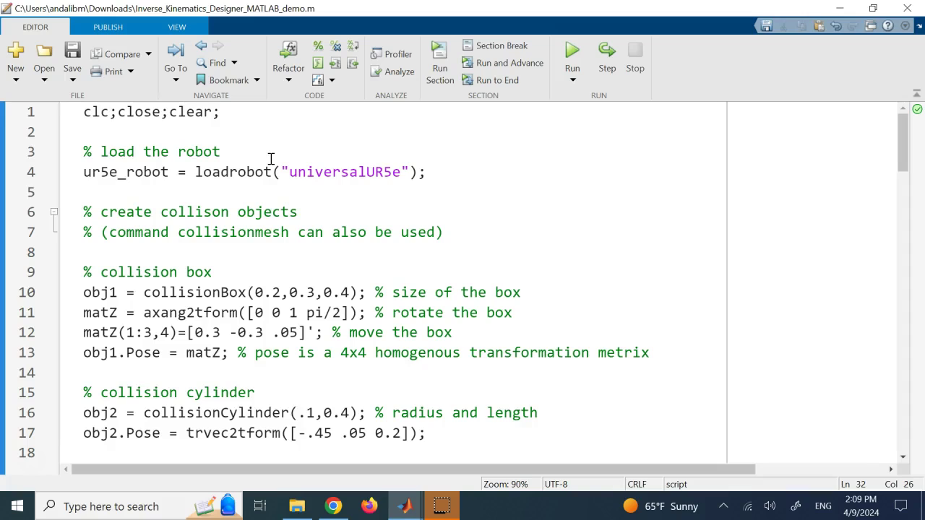
pyautogui.click(194, 274)
pyautogui.doubleClick(252, 175)
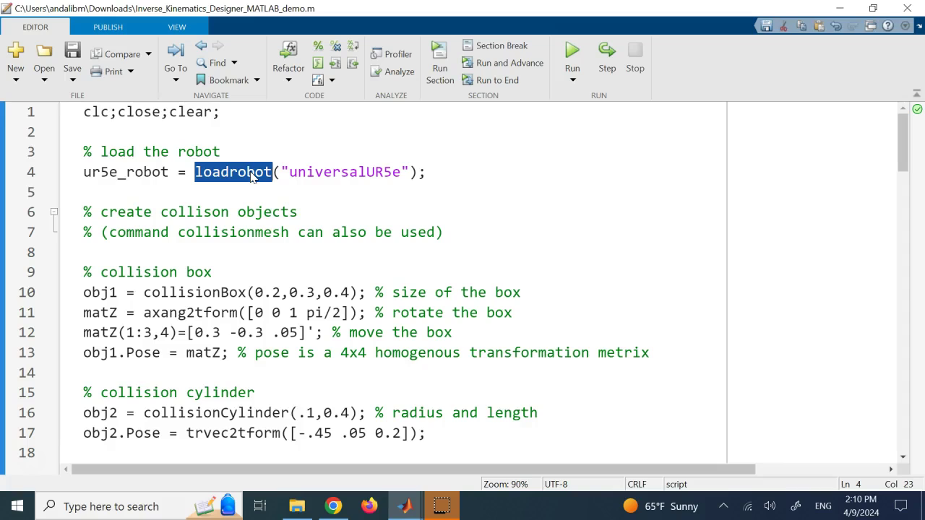
pyautogui.doubleClick(365, 177)
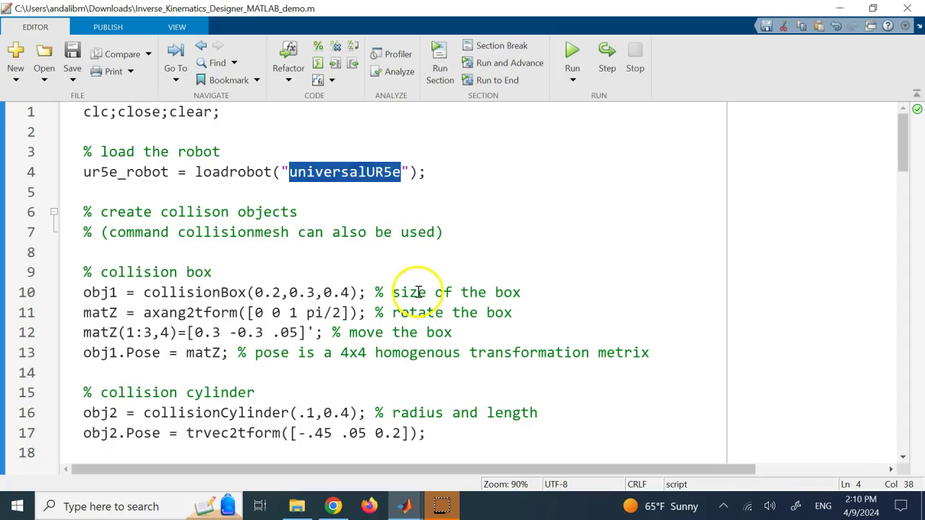
# - Switch to the loadrobot help page and review the table of valid robot model names, mesh visualizations and descriptions
pyautogui.click(403, 504)
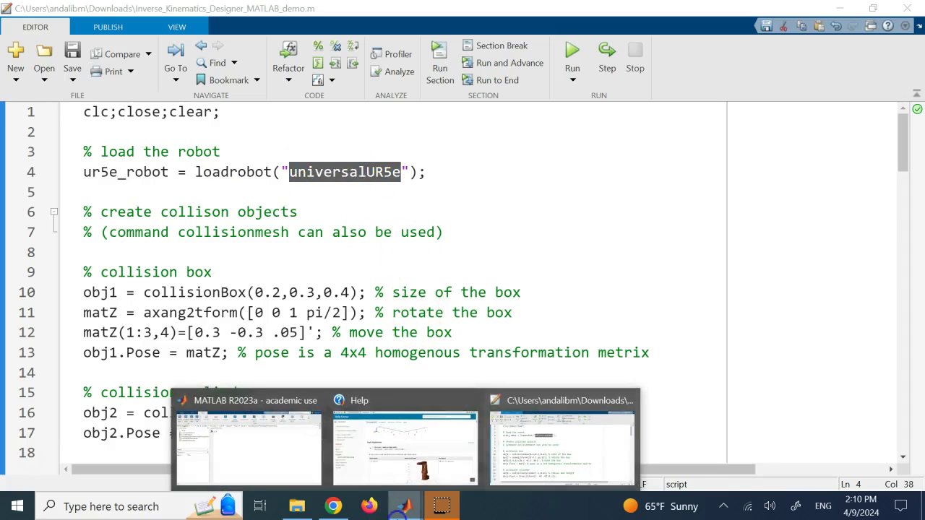
pyautogui.click(441, 454)
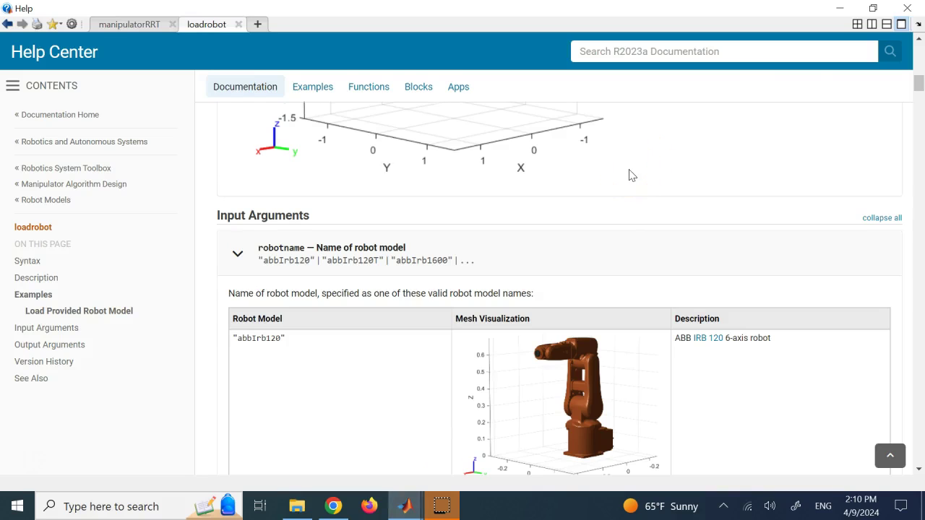
pyautogui.scroll(-1, 628, 175)
pyautogui.scroll(-5, 394, 221)
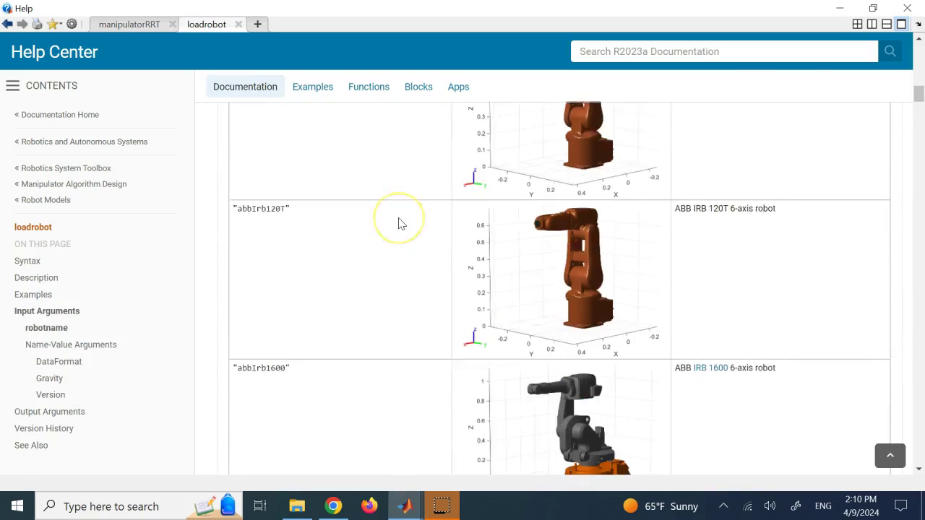
pyautogui.scroll(-4, 399, 224)
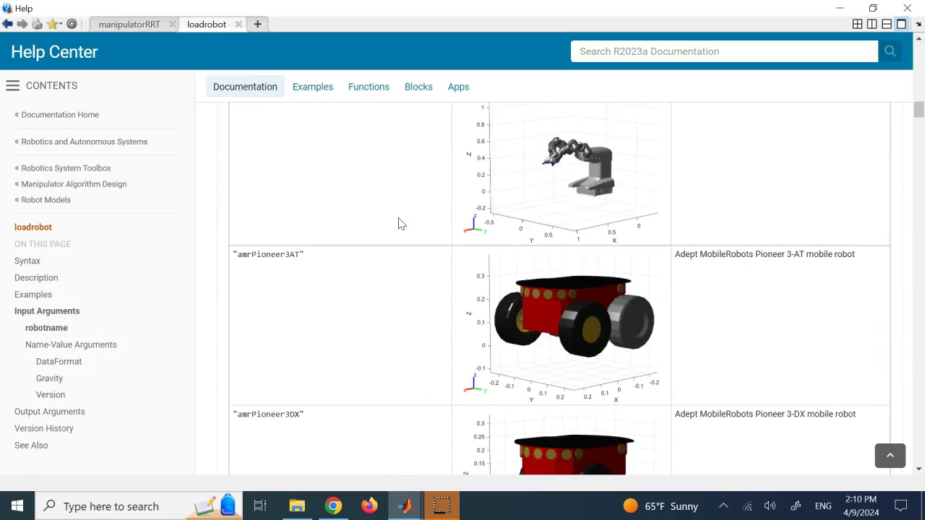
pyautogui.scroll(-2, 636, 304)
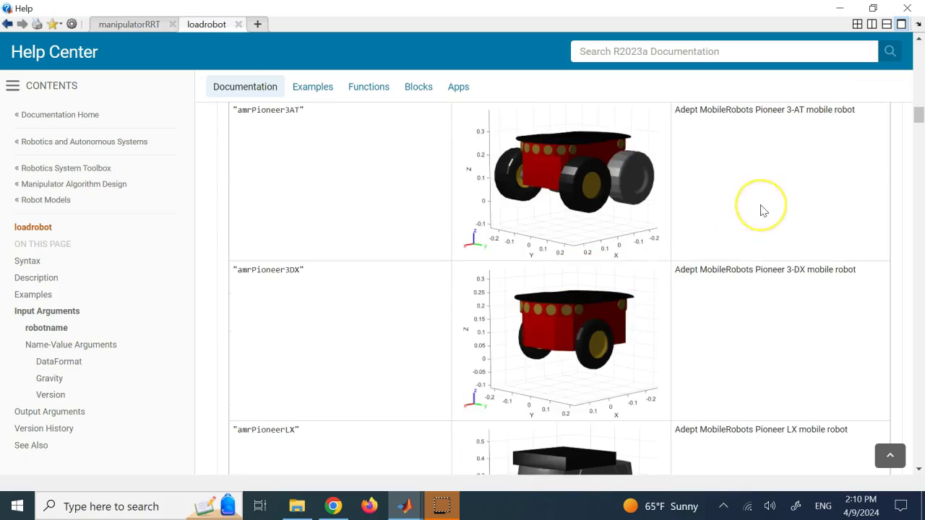
pyautogui.scroll(-1, 763, 210)
pyautogui.scroll(-4, 762, 209)
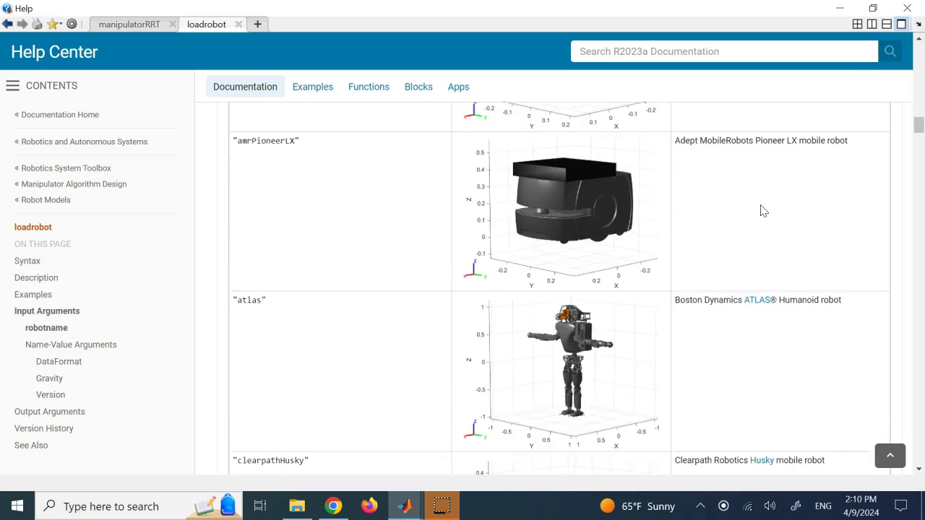
pyautogui.scroll(-1, 752, 224)
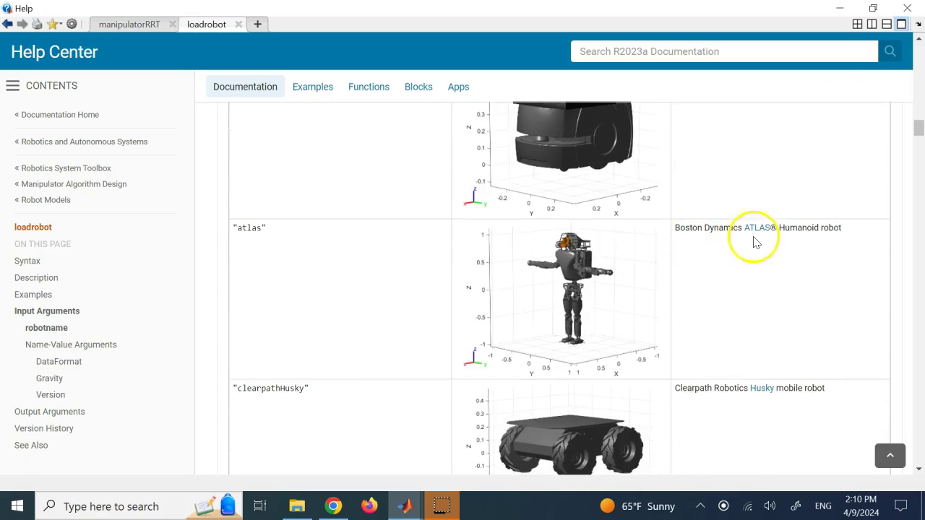
pyautogui.scroll(-5, 757, 242)
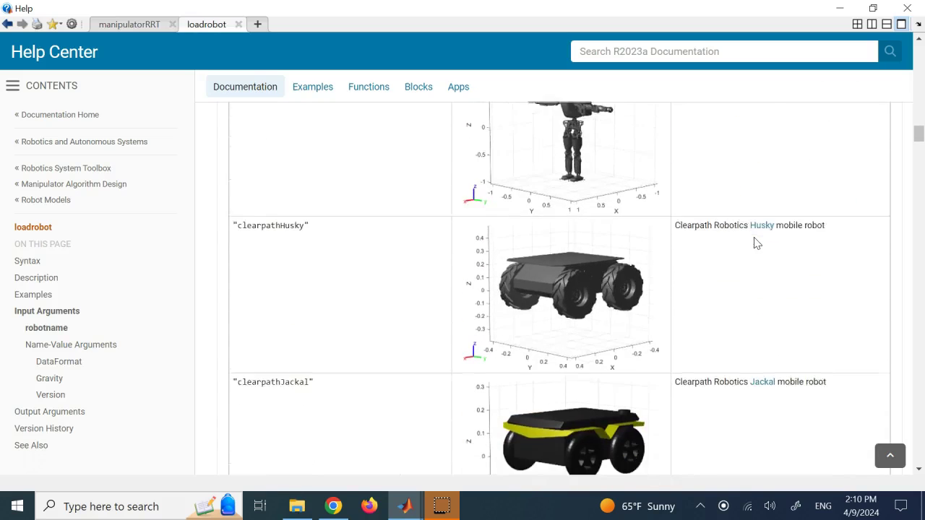
pyautogui.scroll(-2, 757, 243)
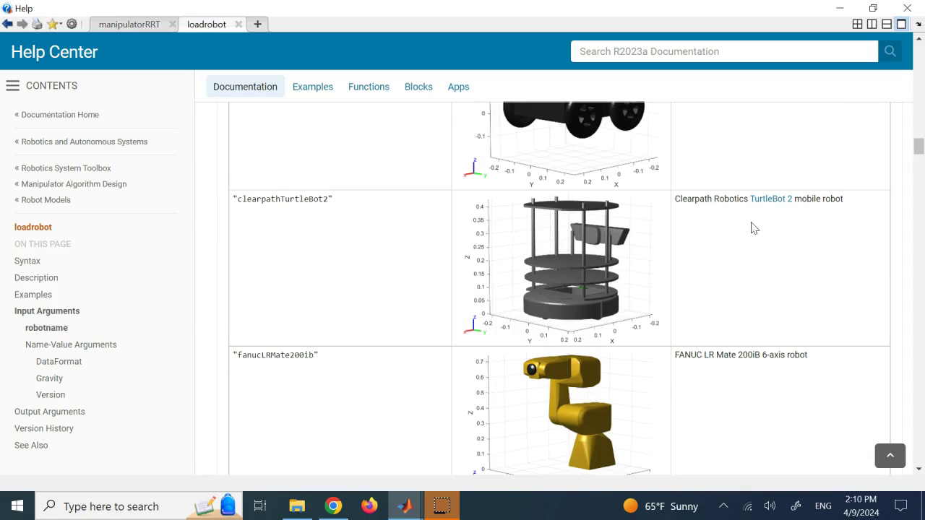
pyautogui.scroll(-4, 754, 228)
pyautogui.click(726, 210)
pyautogui.scroll(-1, 726, 210)
pyautogui.scroll(-5, 726, 210)
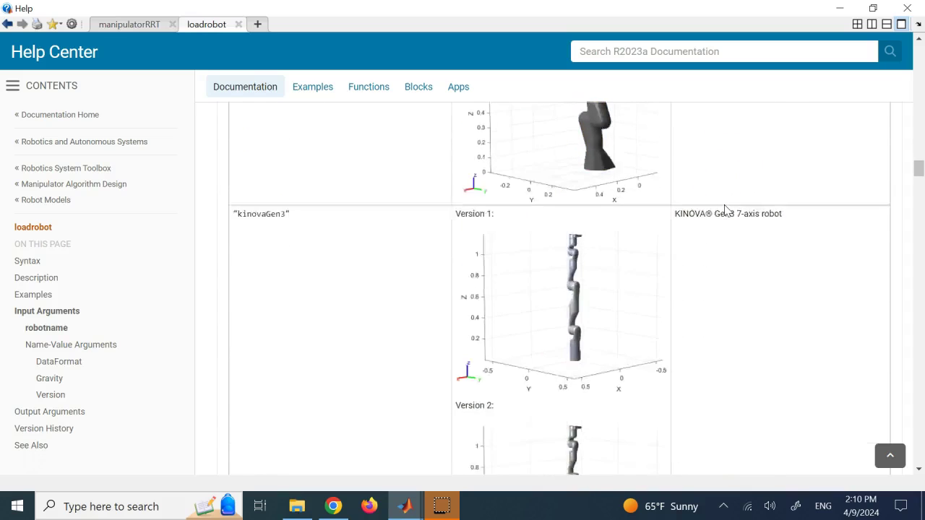
pyautogui.scroll(-12, 727, 210)
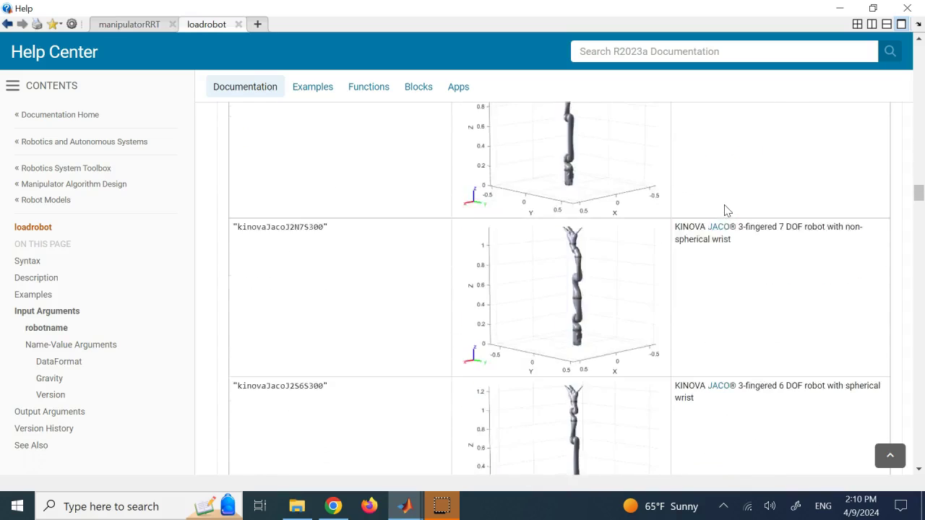
pyautogui.scroll(-10, 726, 210)
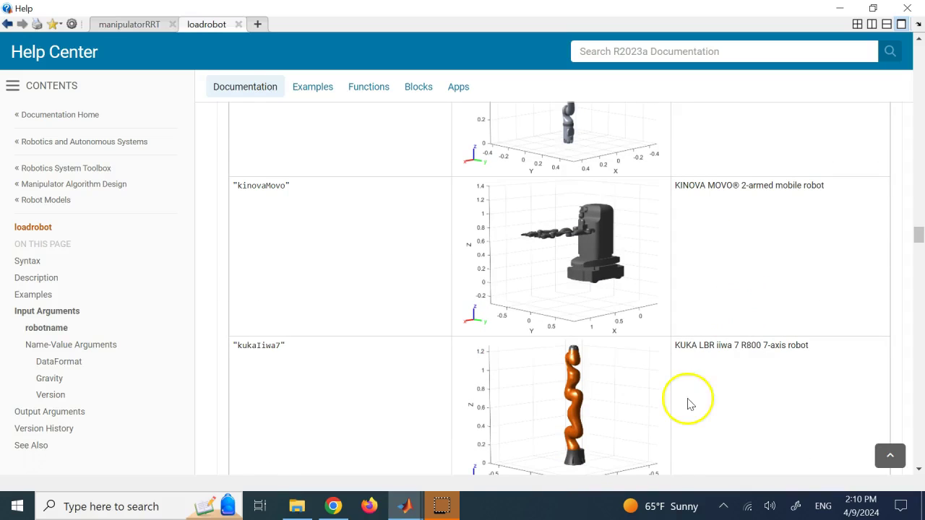
pyautogui.scroll(-10, 682, 347)
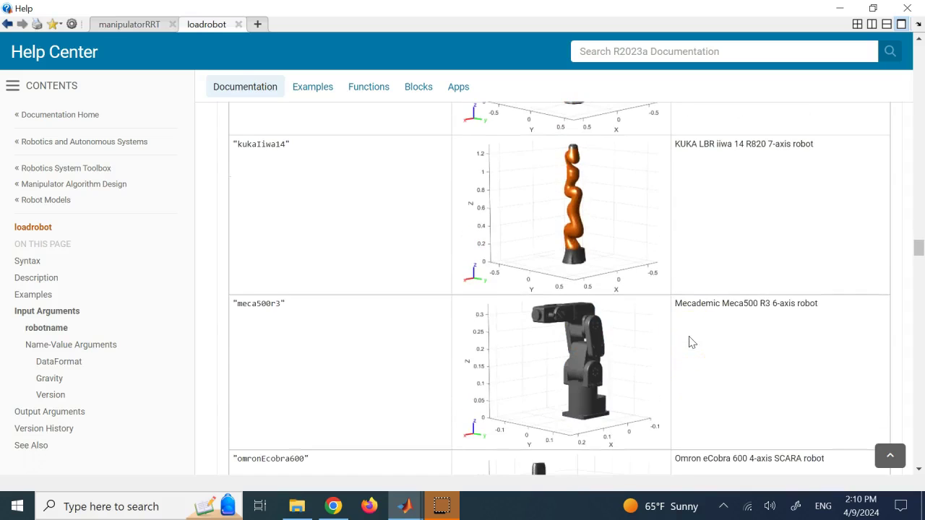
pyautogui.scroll(-10, 688, 342)
pyautogui.click(708, 288)
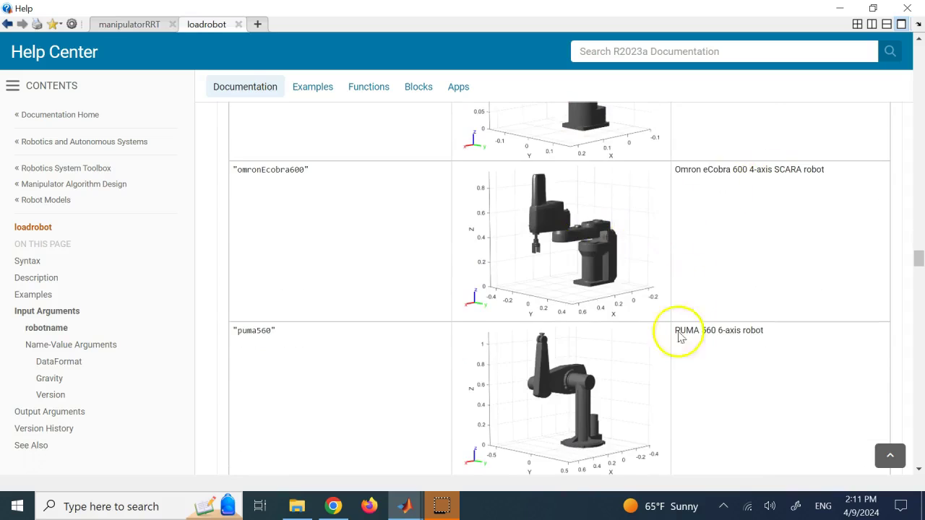
pyautogui.scroll(-3, 650, 347)
pyautogui.scroll(-2, 696, 355)
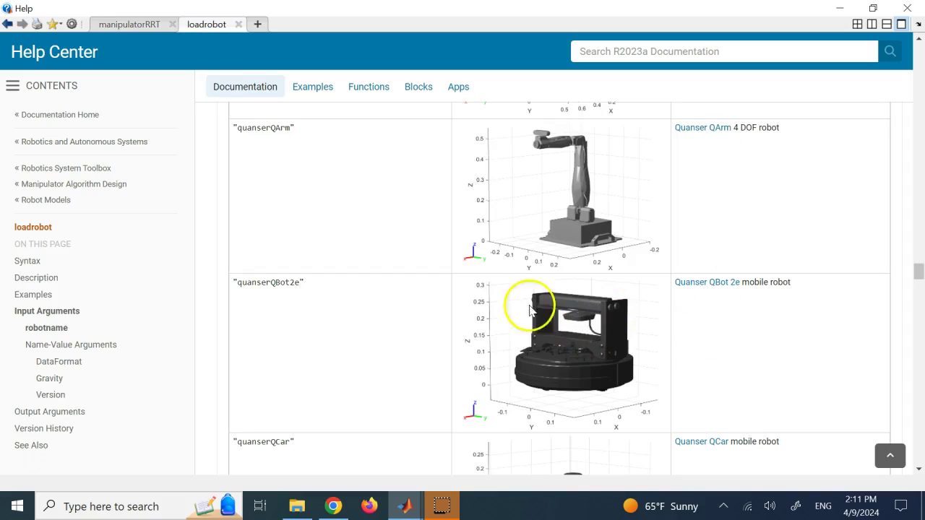
pyautogui.scroll(-2, 664, 333)
pyautogui.scroll(-5, 665, 332)
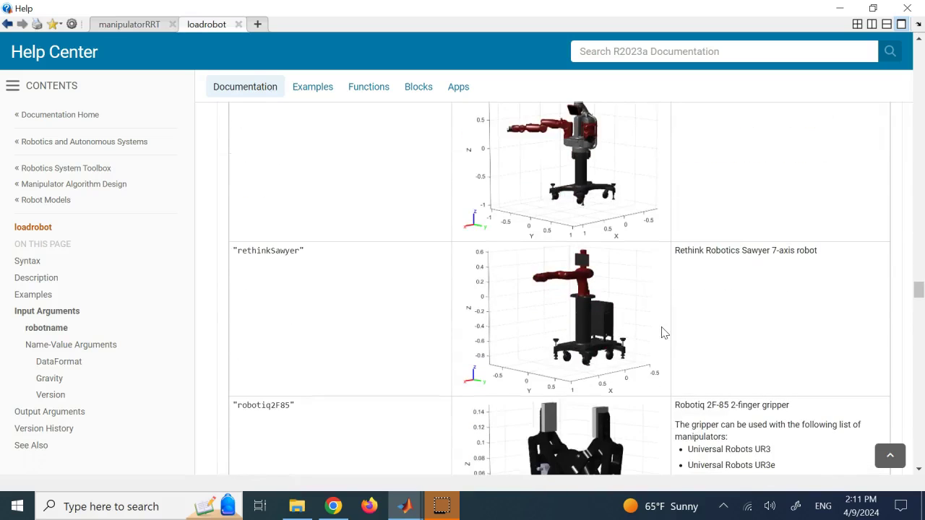
pyautogui.scroll(1, 692, 308)
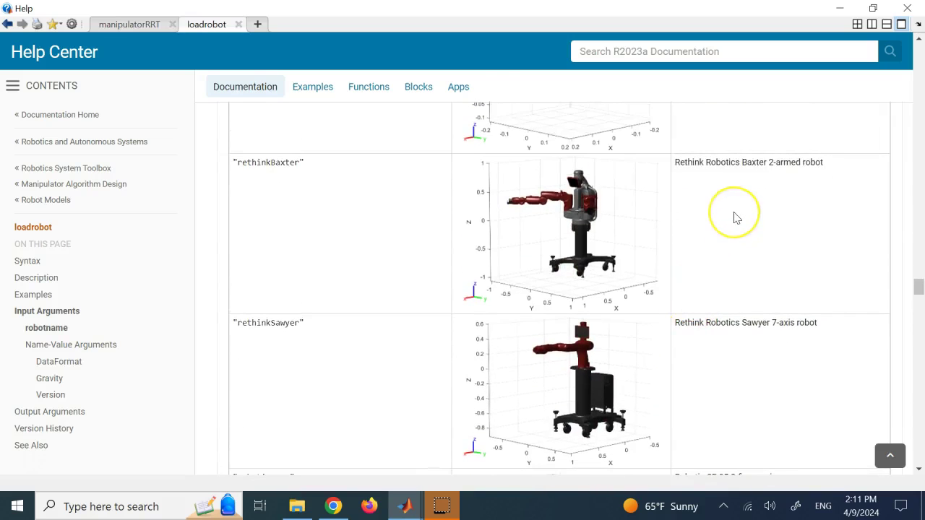
pyautogui.scroll(-2, 736, 217)
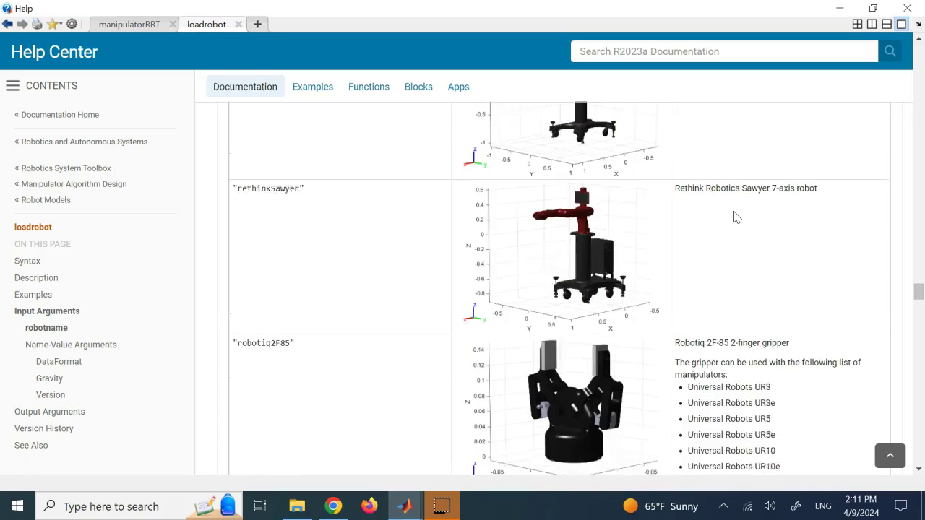
pyautogui.scroll(-1, 733, 212)
pyautogui.click(729, 280)
pyautogui.scroll(-4, 729, 281)
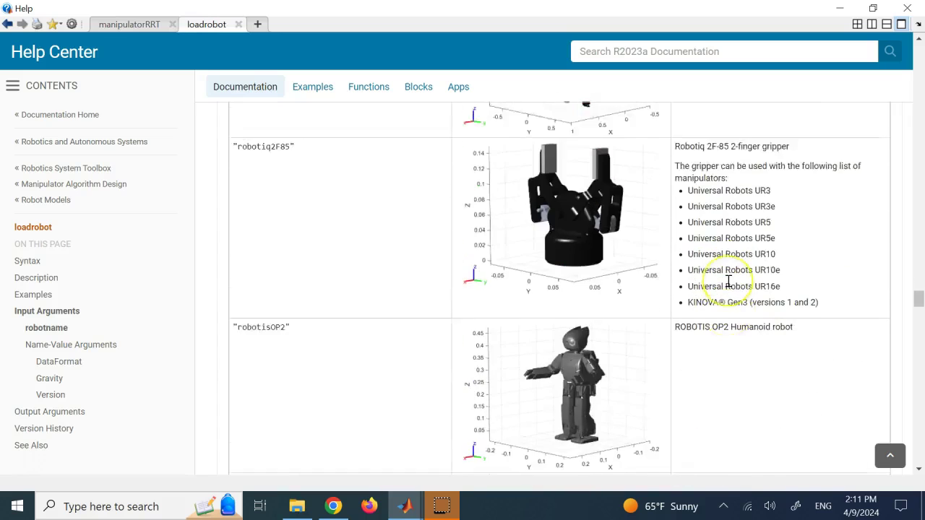
pyautogui.click(776, 199)
pyautogui.scroll(-9, 776, 199)
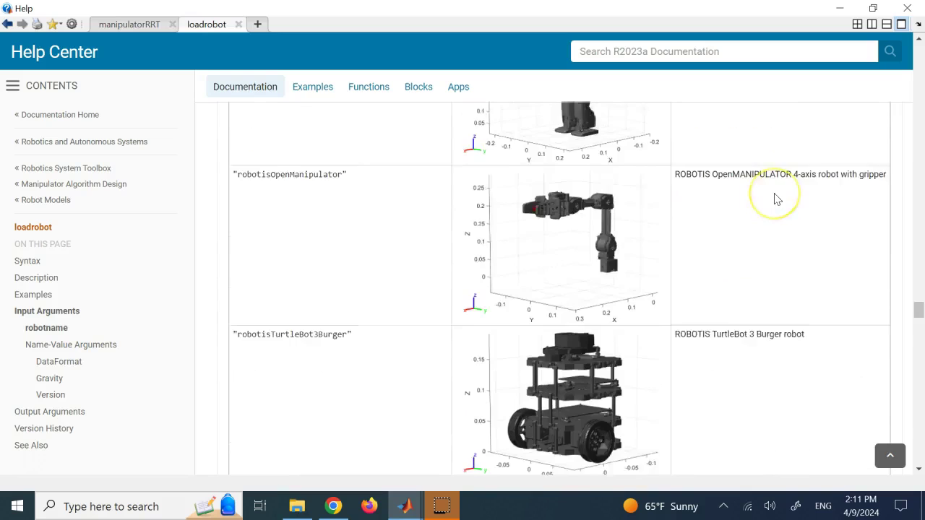
pyautogui.scroll(-13, 776, 199)
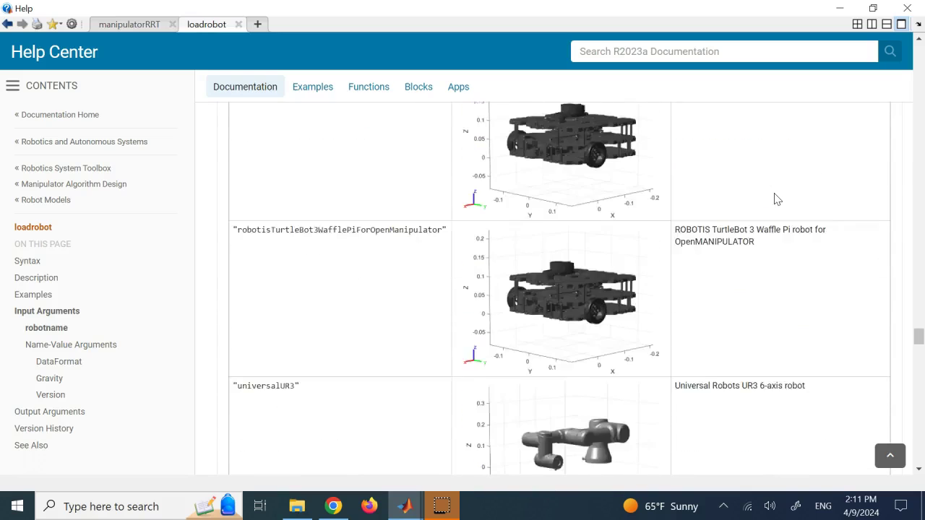
pyautogui.scroll(-4, 776, 199)
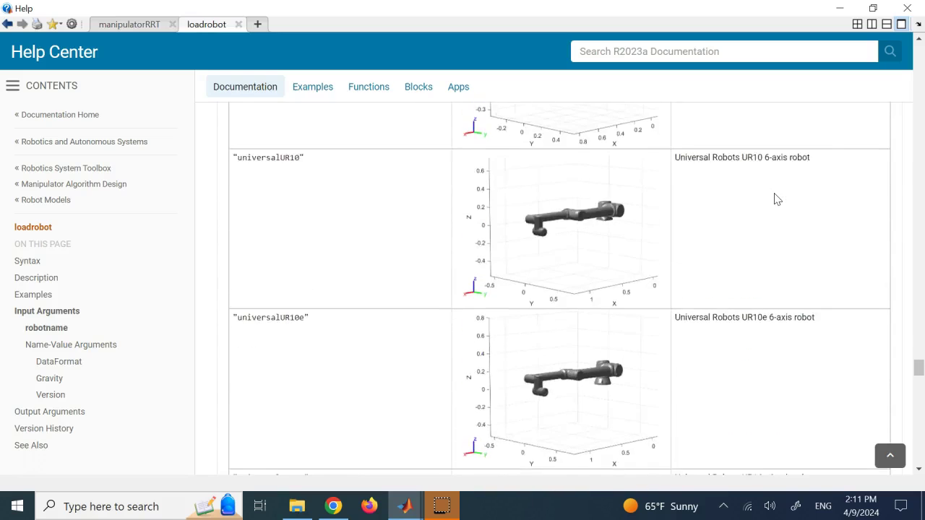
pyautogui.scroll(-5, 776, 199)
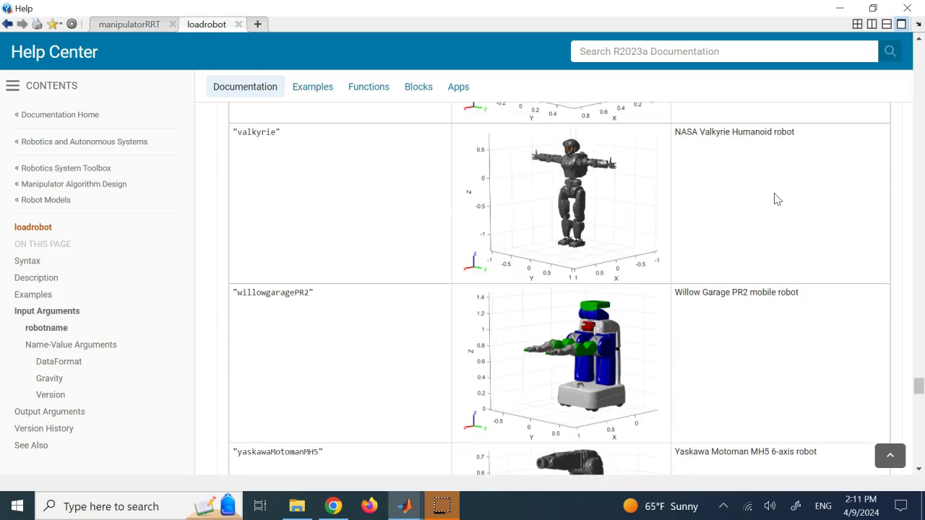
# - Check the last entries of the robot model table, and switch back to the demo script's collision object code
pyautogui.scroll(-4, 778, 199)
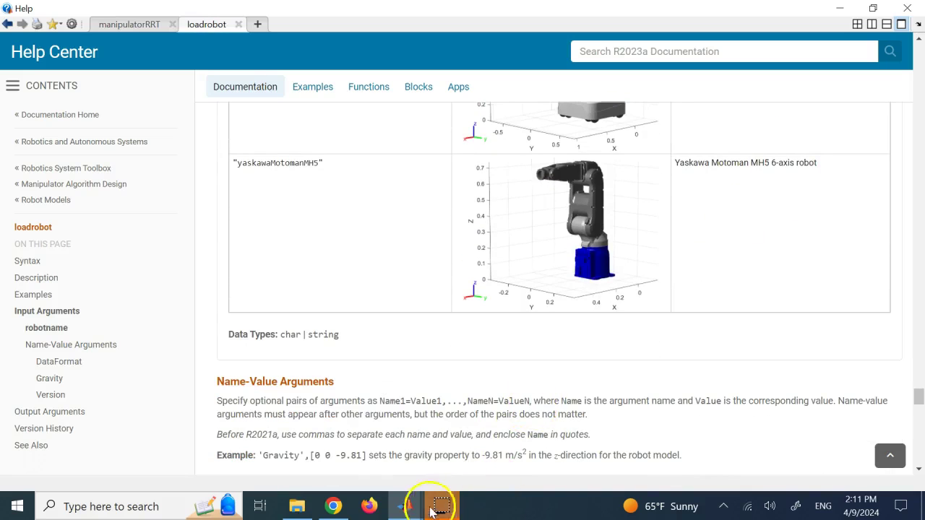
pyautogui.moveTo(440, 504)
pyautogui.click(553, 456)
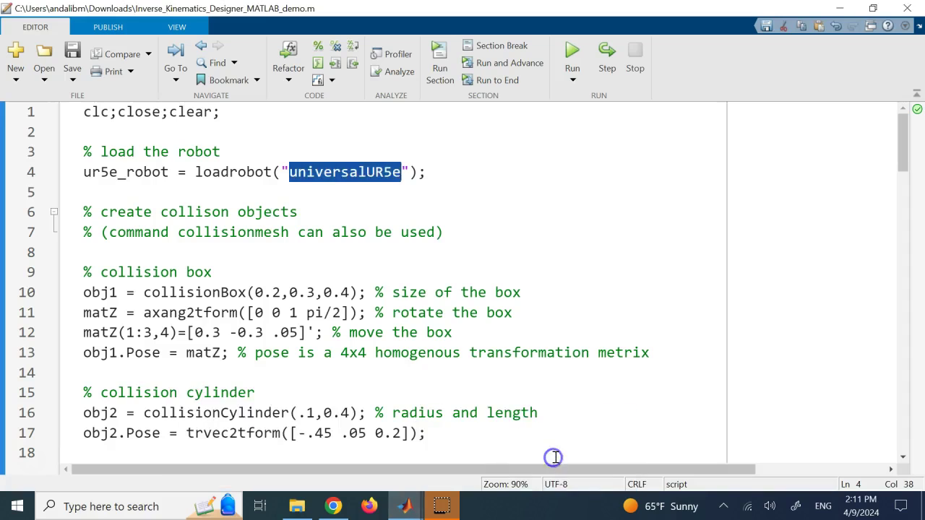
pyautogui.click(384, 210)
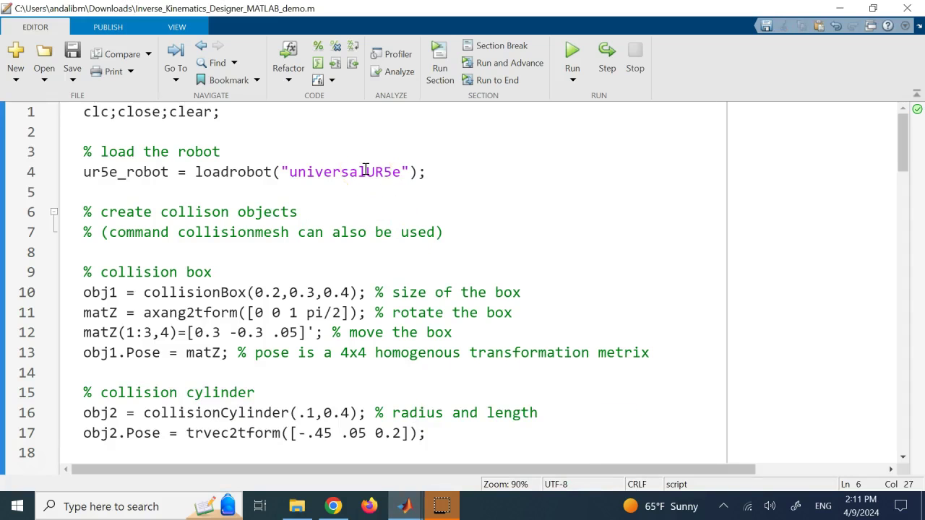
pyautogui.scroll(-2, 366, 169)
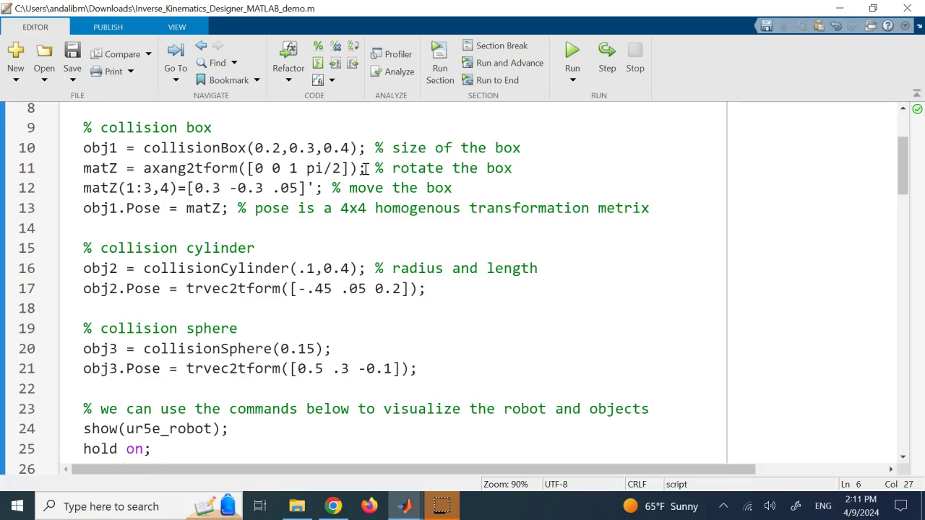
# - Examine the collisionBox function and its size arguments 0.2, 0.3 and 0.4 on line 10
pyautogui.doubleClick(205, 150)
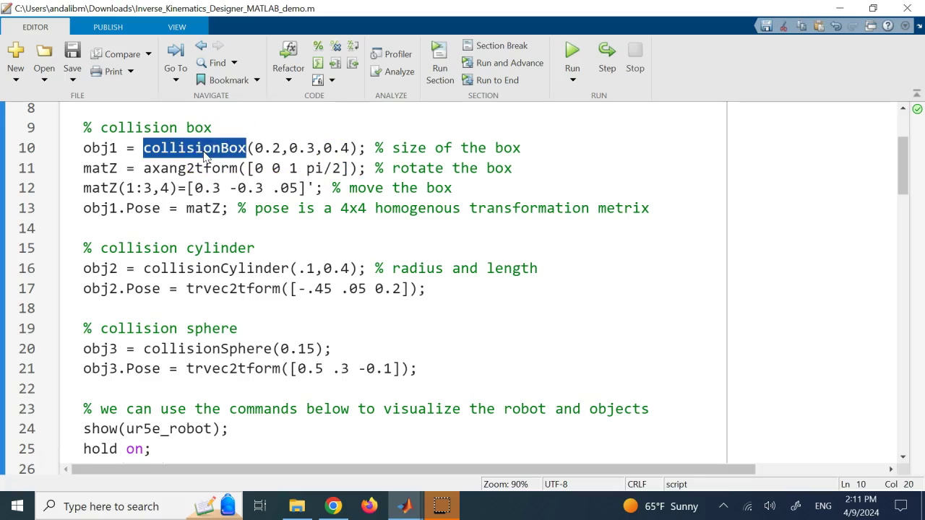
pyautogui.click(205, 151)
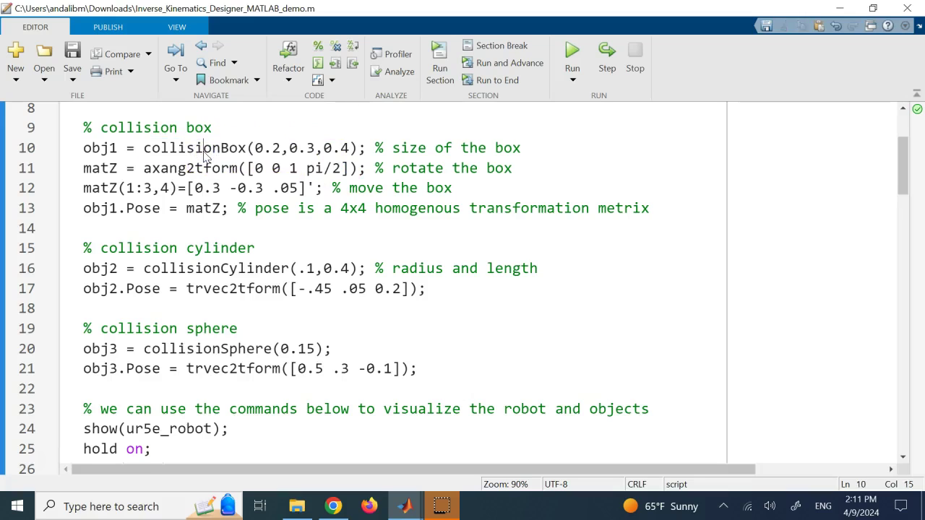
pyautogui.doubleClick(206, 149)
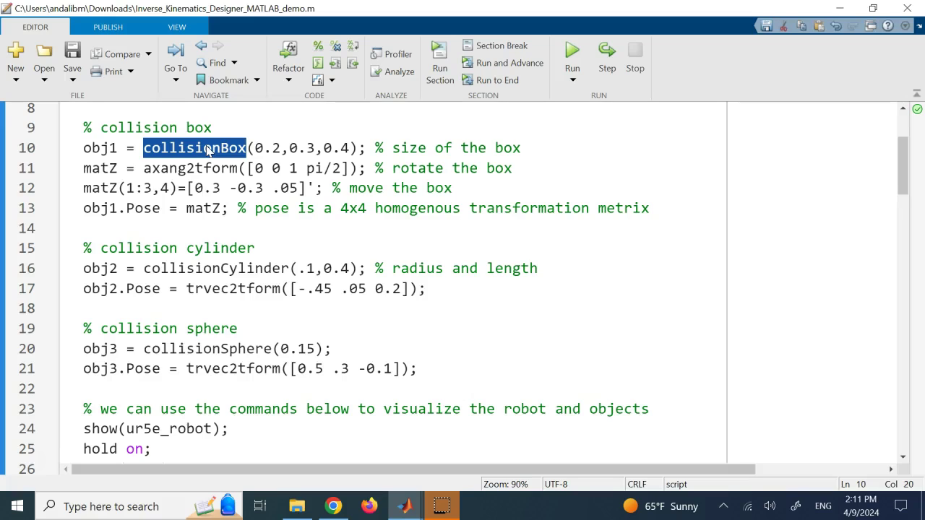
pyautogui.moveTo(254, 148); pyautogui.dragTo(343, 142)
pyautogui.click(194, 168)
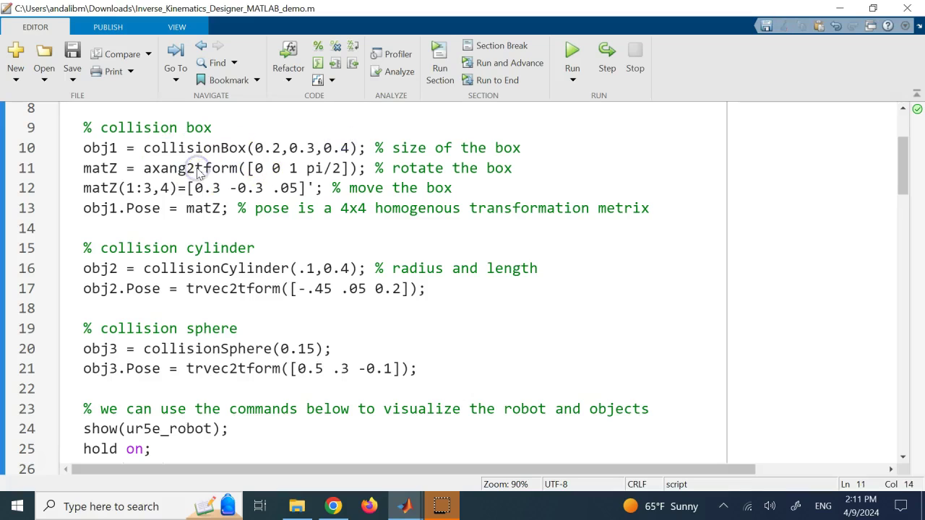
# - Trace obj1 to its Pose assignment on line 13 and read the comment about the homogeneous transformation matrix
pyautogui.click(96, 147)
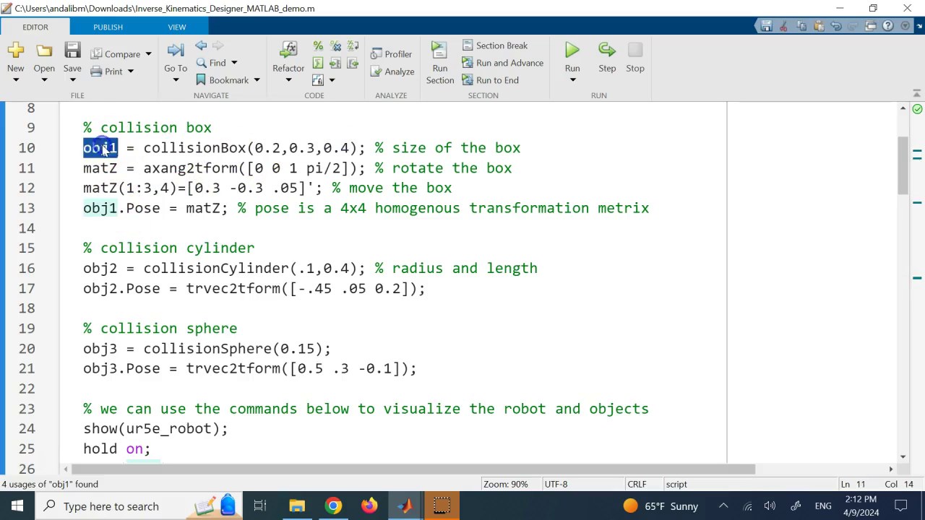
pyautogui.click(104, 209)
pyautogui.doubleClick(151, 209)
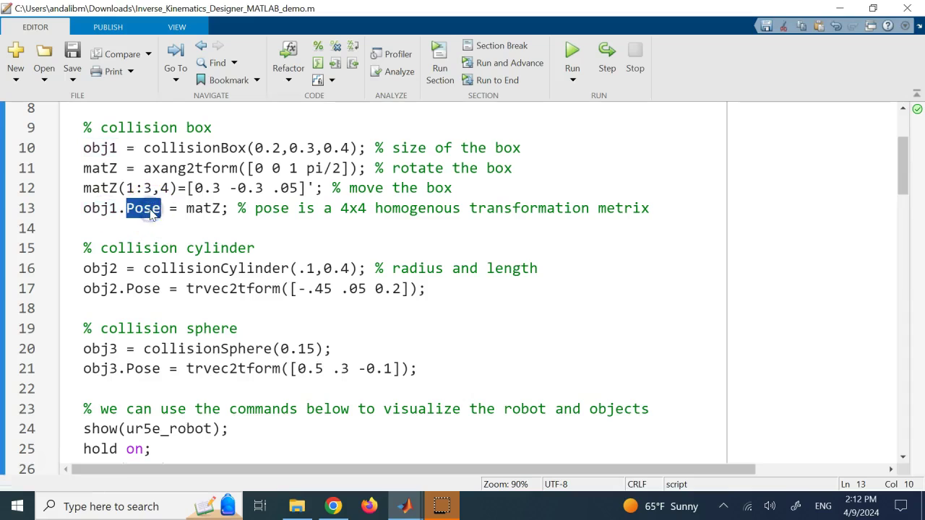
pyautogui.click(203, 208)
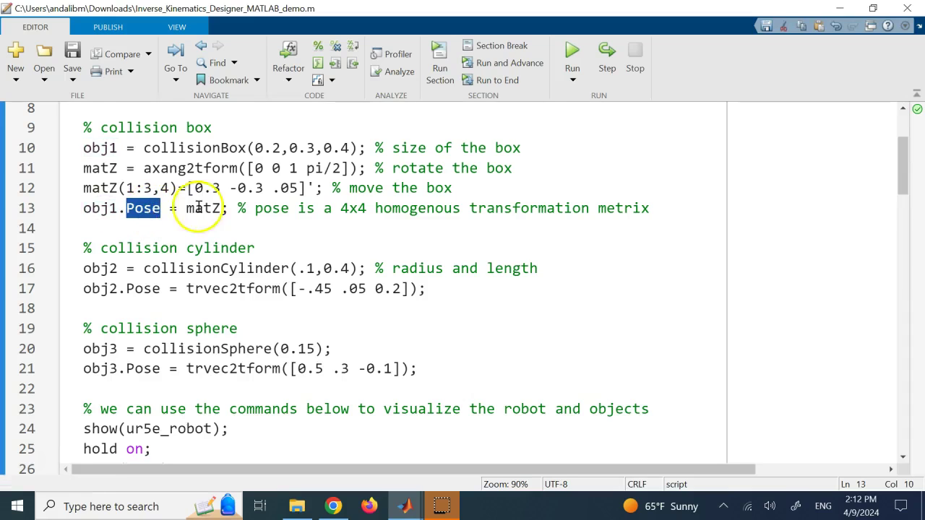
pyautogui.doubleClick(485, 210)
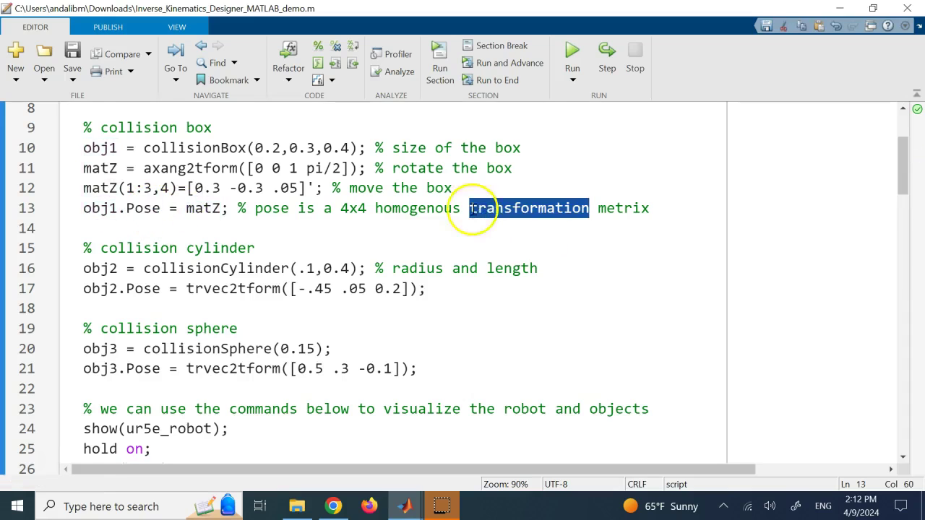
pyautogui.click(451, 210)
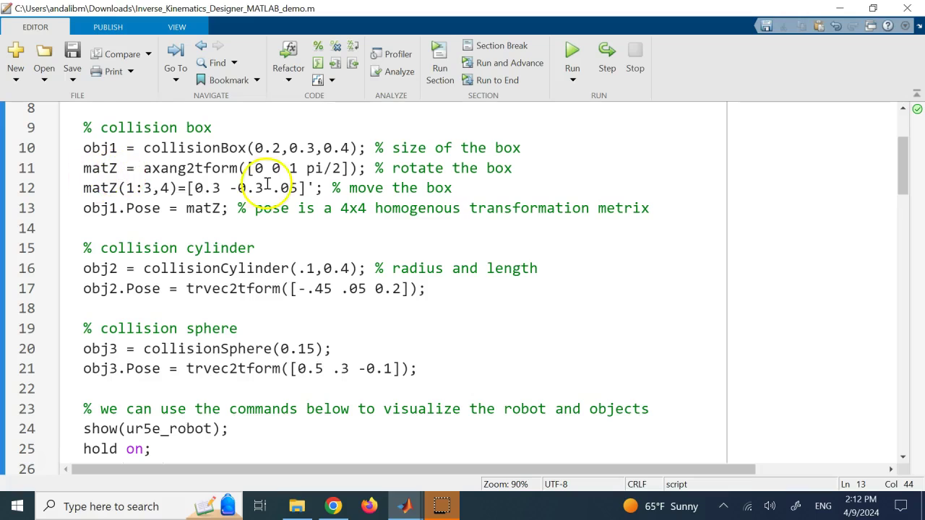
# - Examine line 11, where axang2tform builds matZ with a pi/2 rotation for the box
pyautogui.moveTo(306, 169); pyautogui.dragTo(326, 171)
pyautogui.click(299, 170)
pyautogui.doubleClick(172, 164)
pyautogui.click(210, 169)
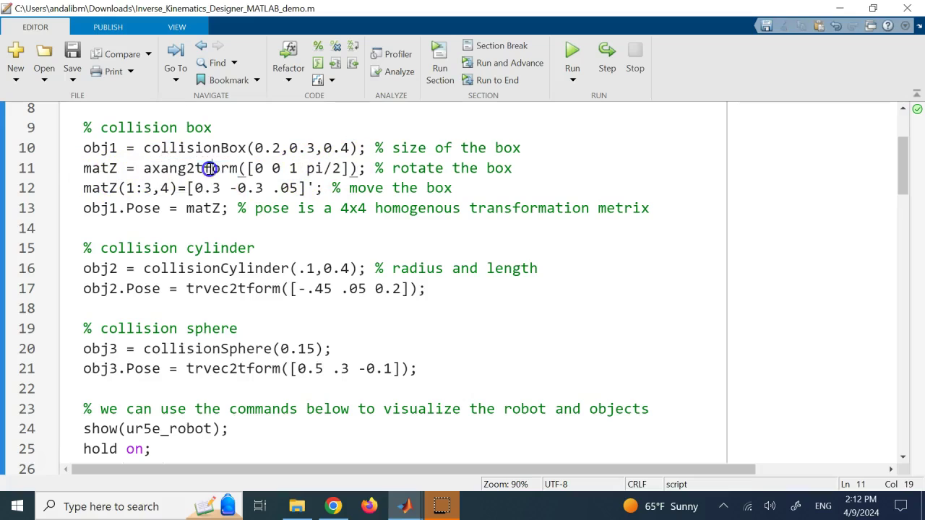
pyautogui.doubleClick(104, 170)
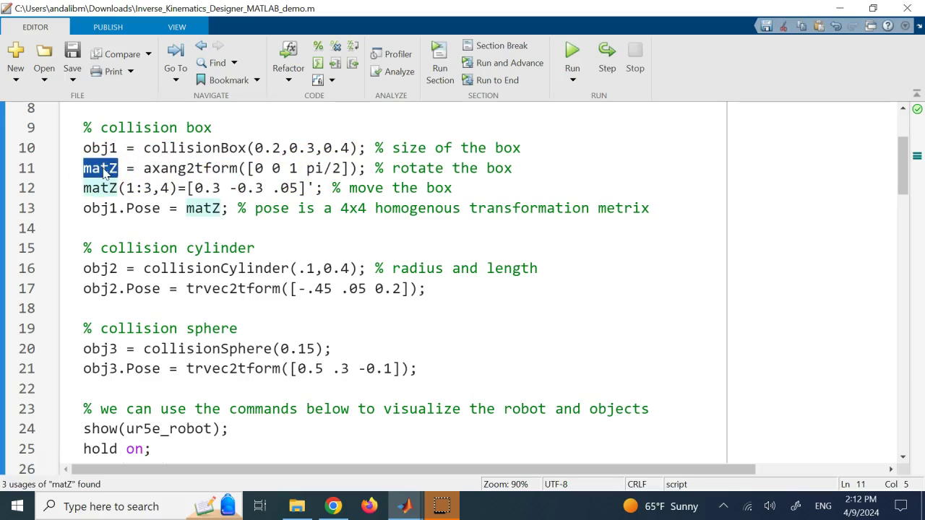
pyautogui.click(191, 169)
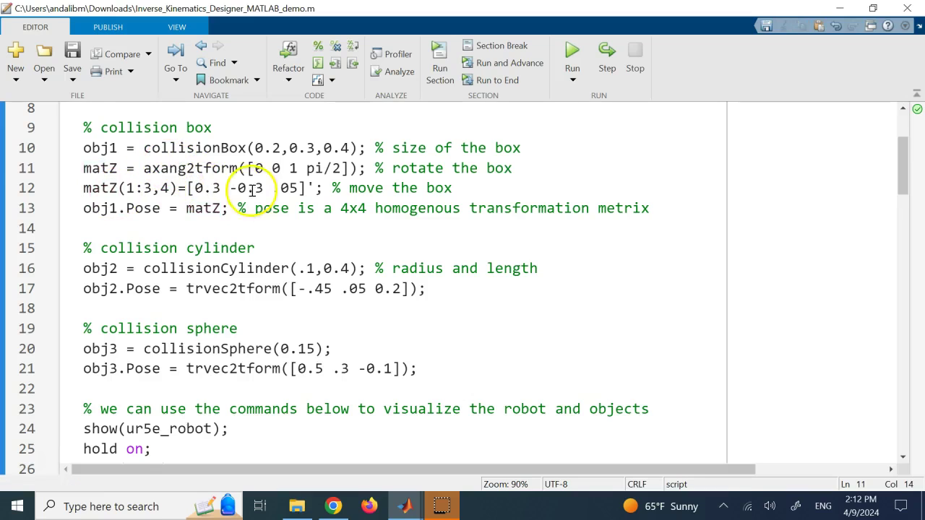
# - Examine the translation vector [0.3 -0.3 .05] on line 12 and how matZ is assigned to the box's pose
pyautogui.moveTo(196, 190); pyautogui.dragTo(291, 191)
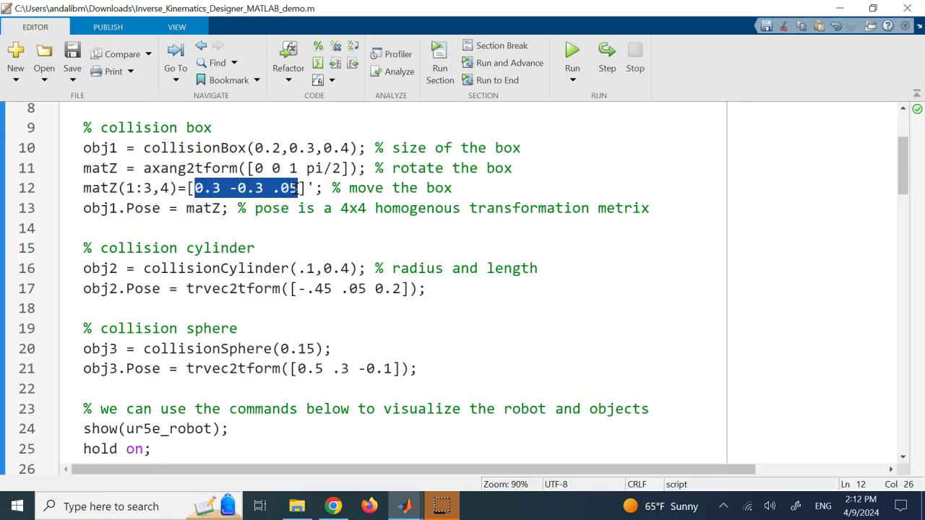
pyautogui.moveTo(452, 187); pyautogui.dragTo(87, 145)
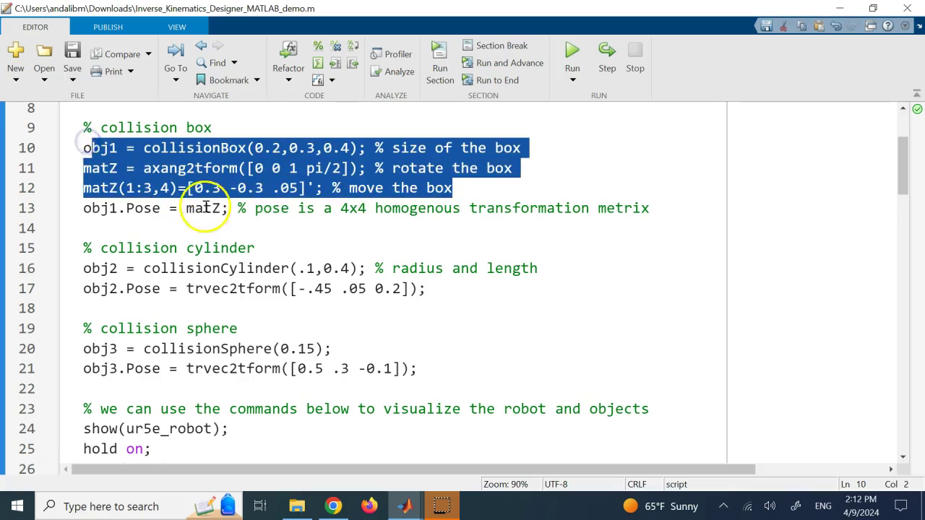
pyautogui.click(204, 208)
pyautogui.click(117, 210)
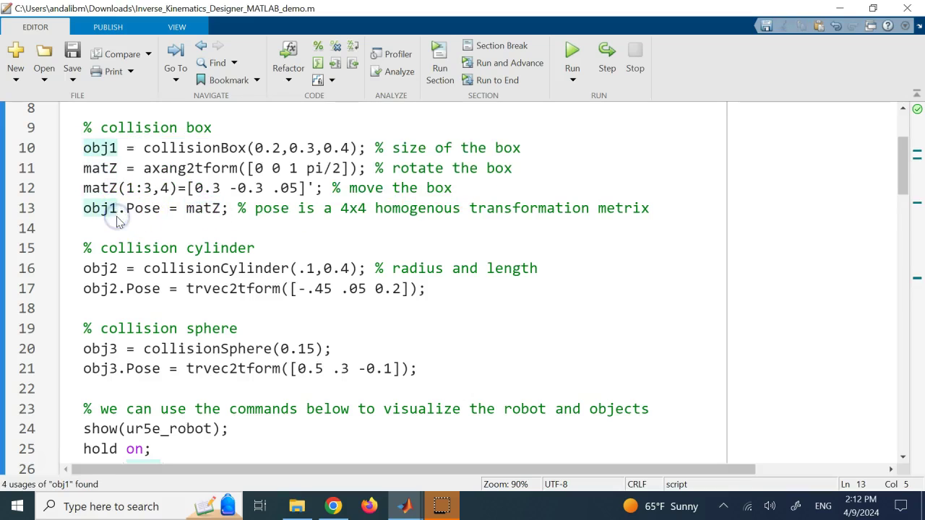
# - Examine the collisionCylinder definition and its trvec2tform pose on lines 16 and 17, comparing its translation with the box's on line 12
pyautogui.doubleClick(193, 269)
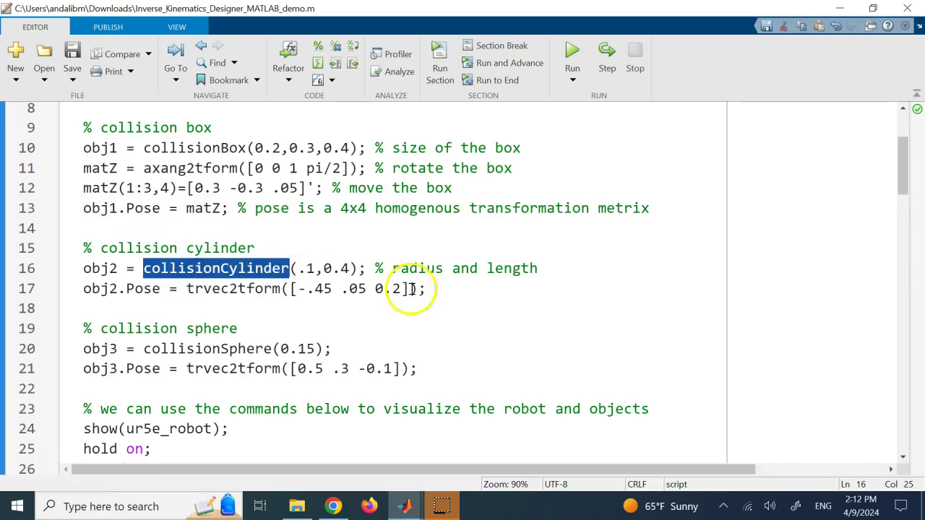
pyautogui.click(513, 266)
pyautogui.click(345, 266)
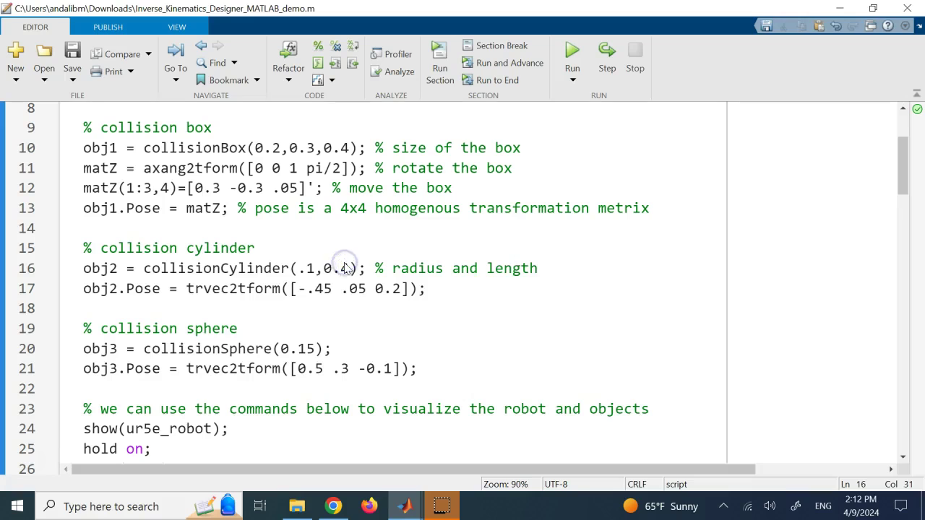
pyautogui.doubleClick(237, 290)
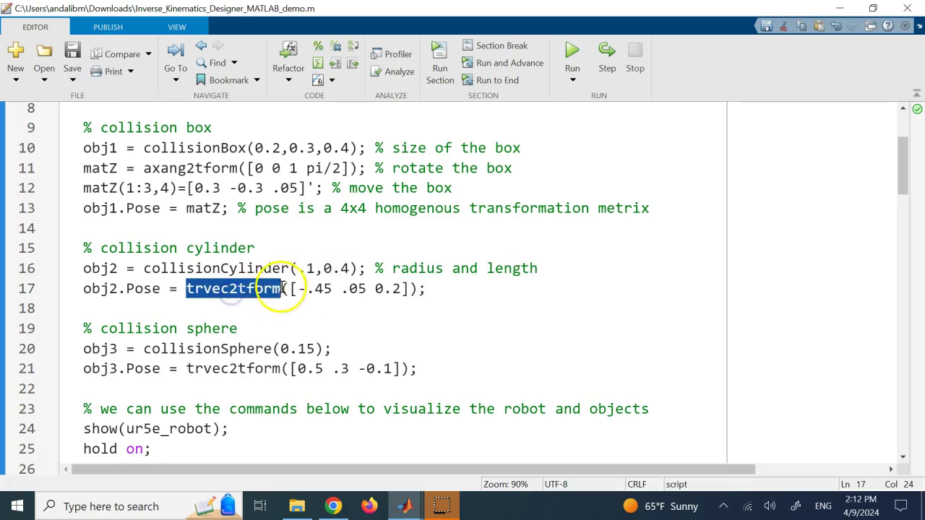
pyautogui.click(210, 292)
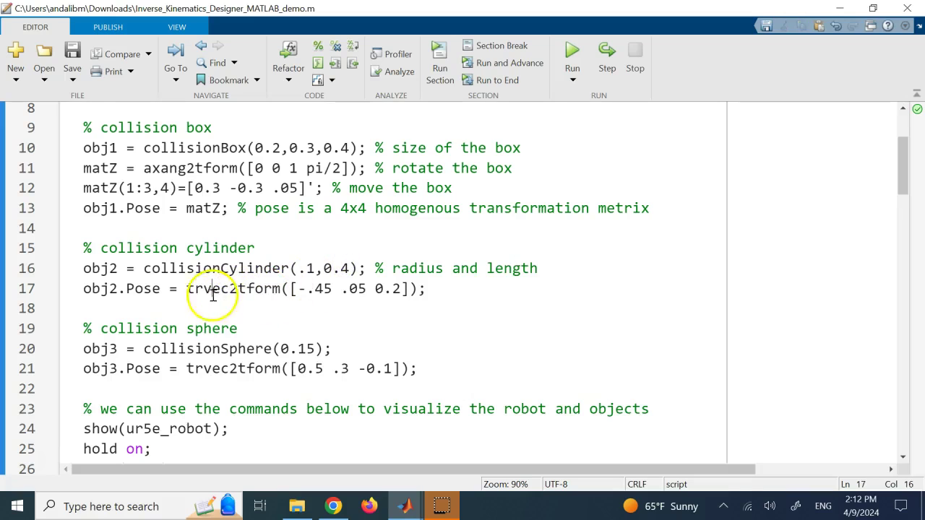
pyautogui.doubleClick(258, 288)
pyautogui.click(253, 289)
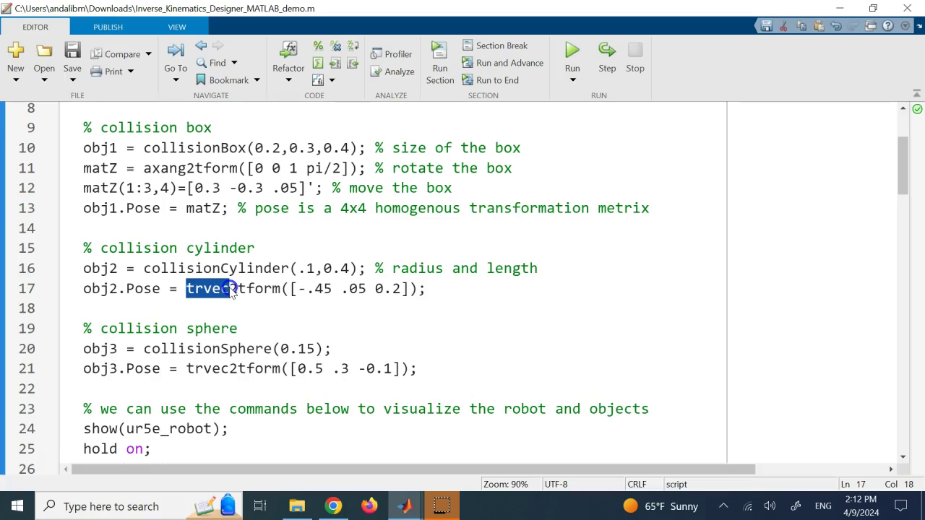
pyautogui.moveTo(298, 289); pyautogui.dragTo(403, 289)
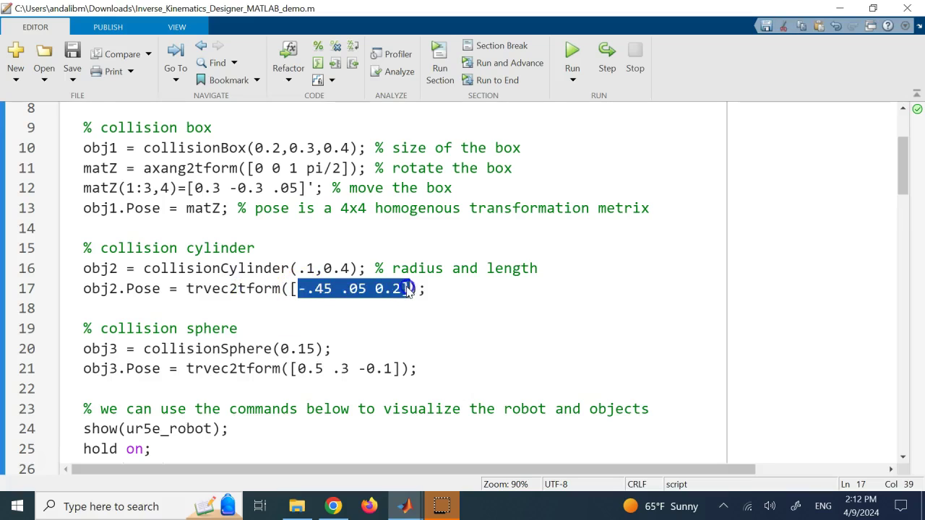
pyautogui.moveTo(298, 188); pyautogui.dragTo(221, 188)
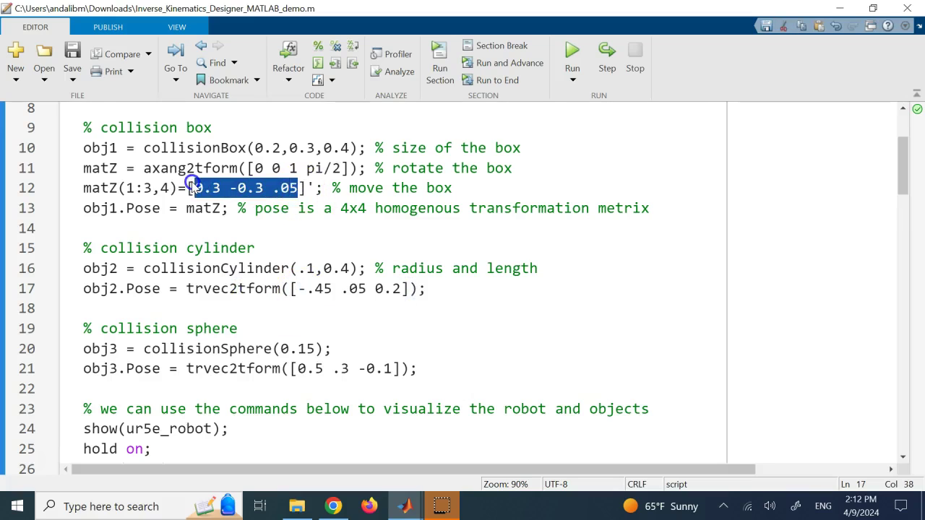
pyautogui.click(213, 290)
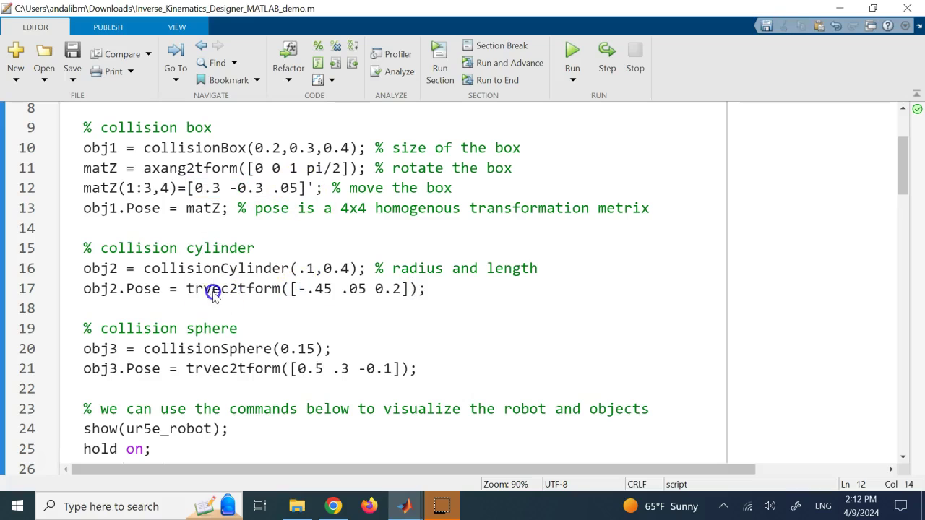
# - Examine the collisionSphere definition with argument 0.15 and its pose on lines 20 and 21
pyautogui.doubleClick(224, 351)
pyautogui.click(289, 351)
pyautogui.moveTo(419, 370); pyautogui.dragTo(93, 371)
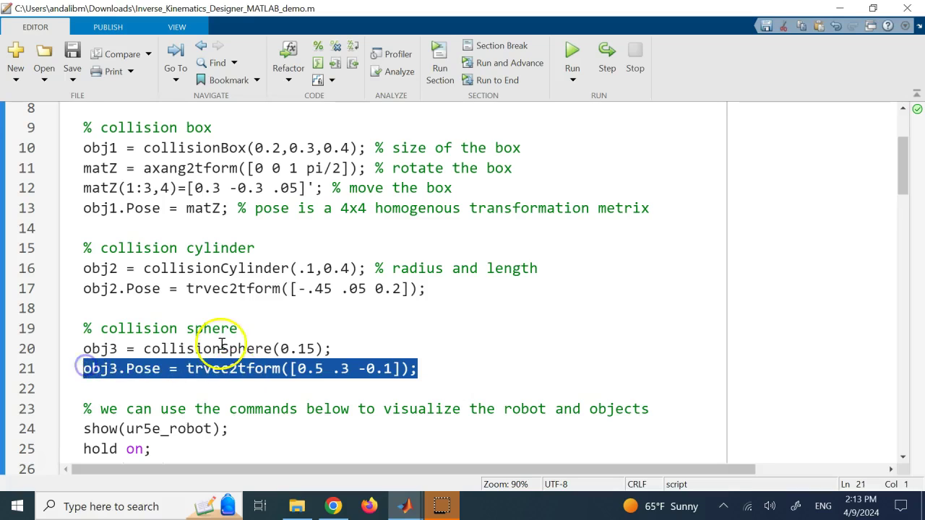
pyautogui.click(204, 328)
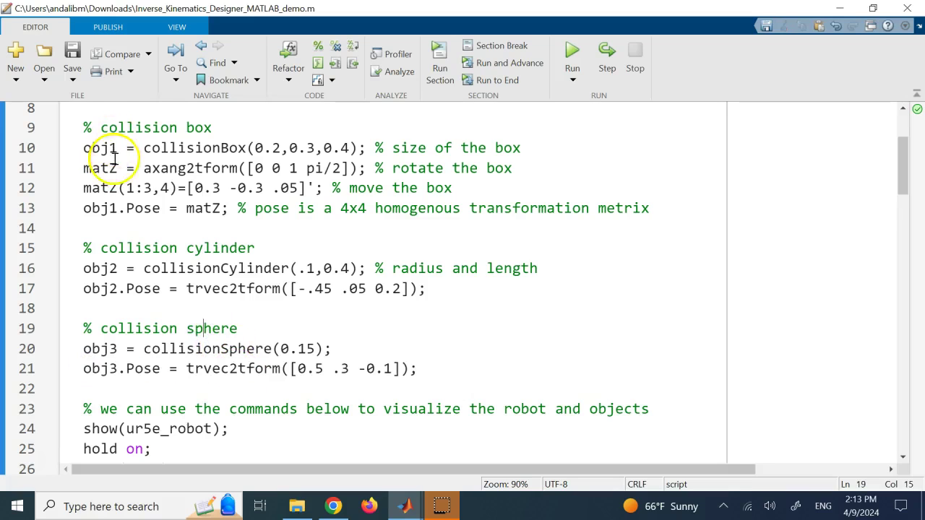
# - Examine the show and hold on commands on lines 24 to 28 and the inverseKinematicsDesigner command on line 32
pyautogui.scroll(-3, 155, 207)
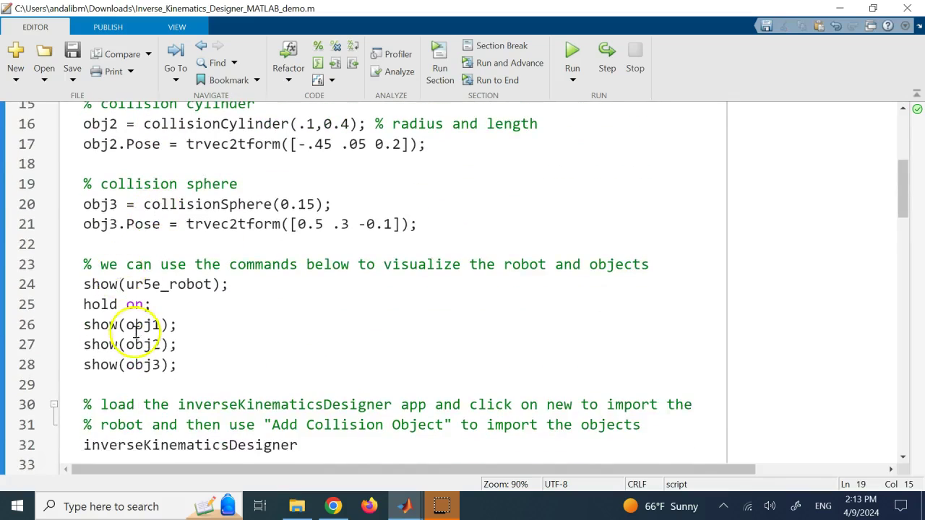
pyautogui.scroll(-2, 135, 354)
pyautogui.doubleClick(145, 374)
pyautogui.click(227, 244)
pyautogui.doubleClick(113, 211)
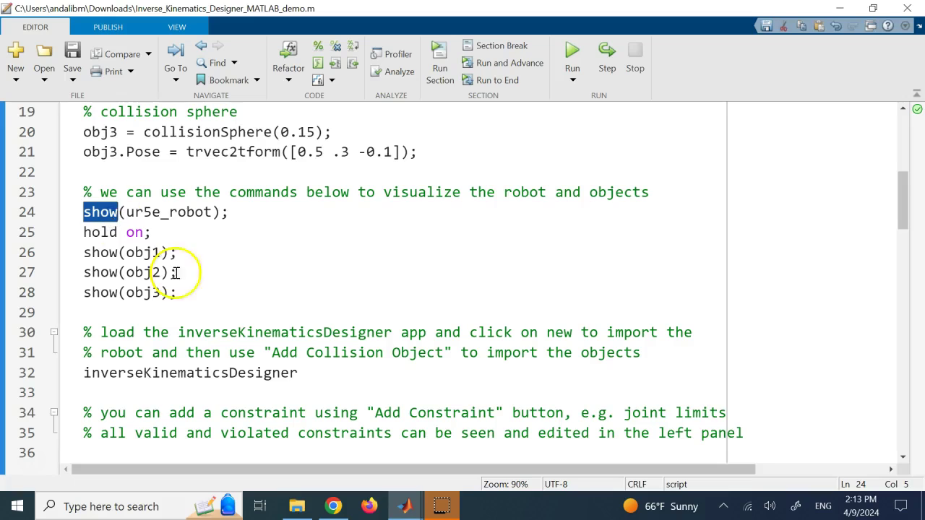
pyautogui.doubleClick(226, 374)
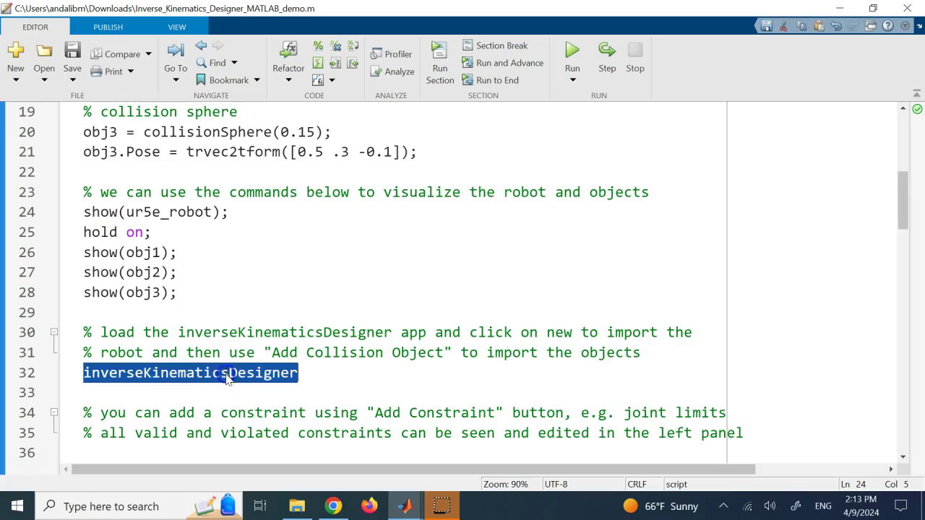
pyautogui.click(206, 303)
pyautogui.click(105, 217)
pyautogui.click(171, 211)
pyautogui.click(108, 229)
pyautogui.moveTo(178, 292); pyautogui.dragTo(68, 193)
pyautogui.click(265, 271)
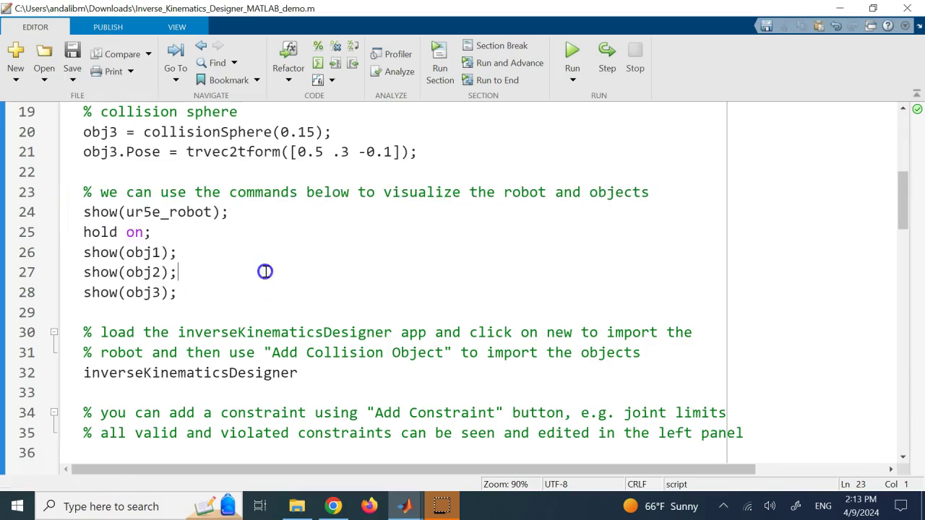
# - Run only script lines 1 to 28, and inspect the plotted robot and collision objects in a maximized figure from a rotated view
pyautogui.moveTo(177, 292); pyautogui.dragTo(58, 121)
pyautogui.press('F5')
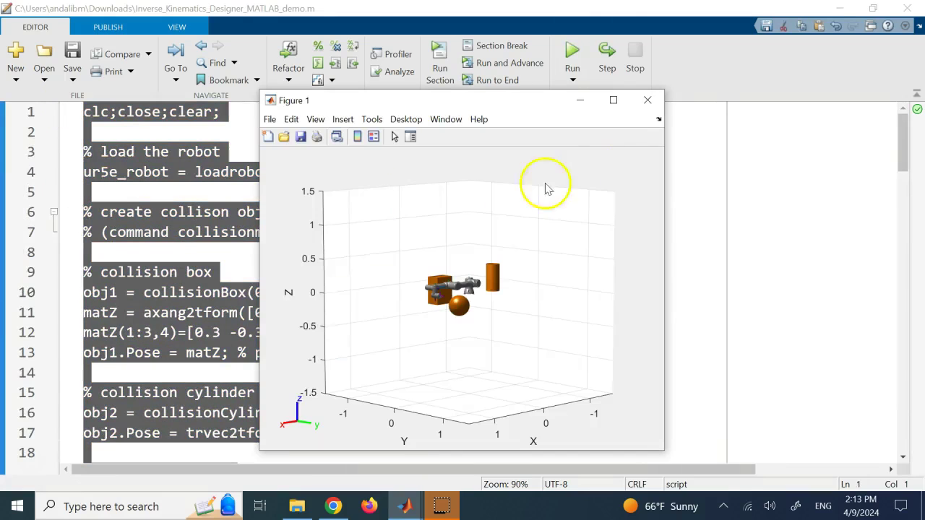
pyautogui.click(613, 100)
pyautogui.moveTo(514, 203); pyautogui.dragTo(463, 314)
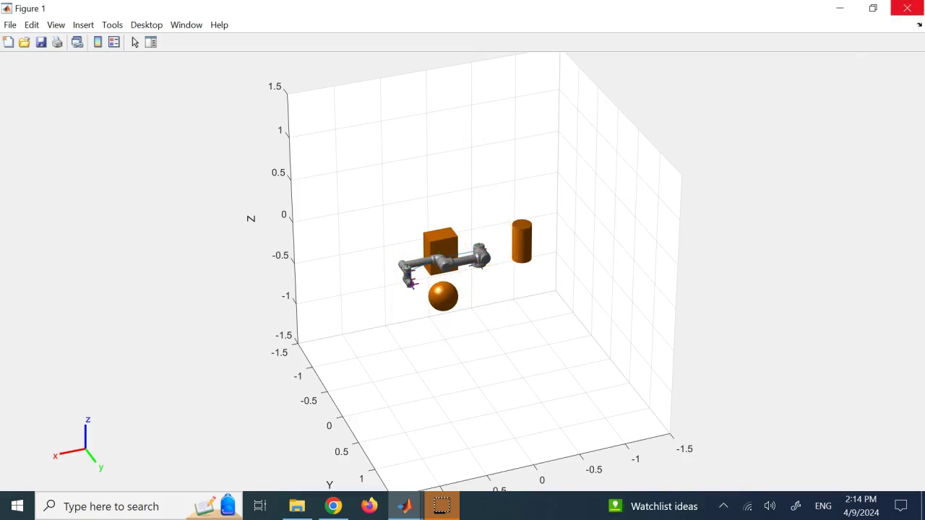
# - Close the figure, run the inverseKinematicsDesigner command from line 32, and maximize the designer window
pyautogui.click(907, 8)
pyautogui.click(517, 217)
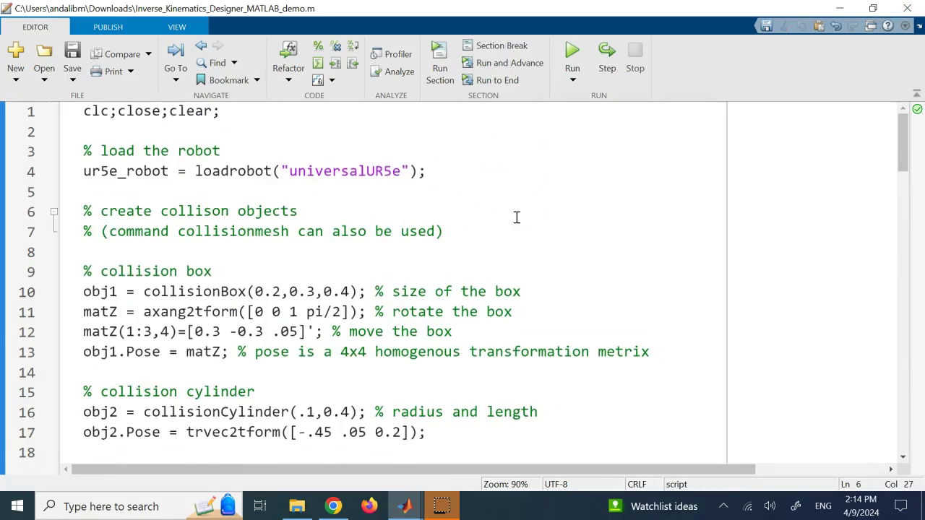
pyautogui.scroll(-2, 516, 217)
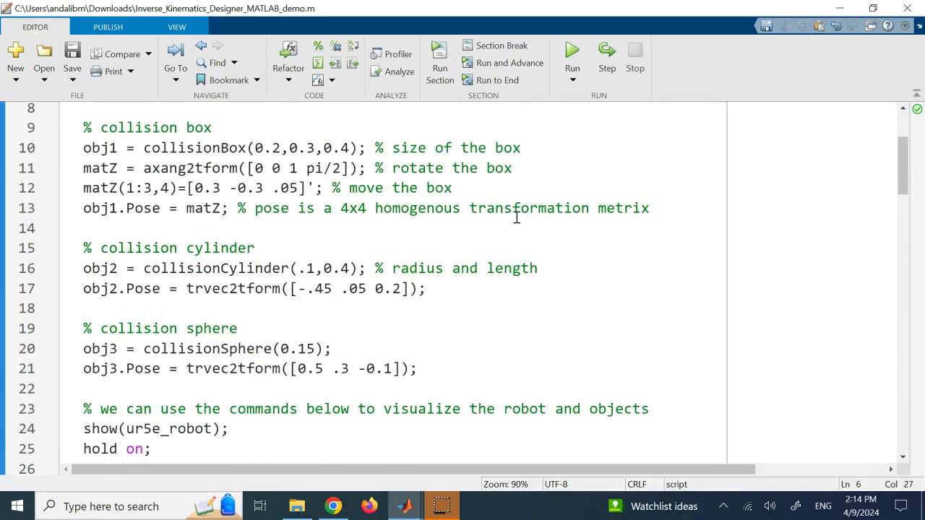
pyautogui.scroll(-5, 517, 217)
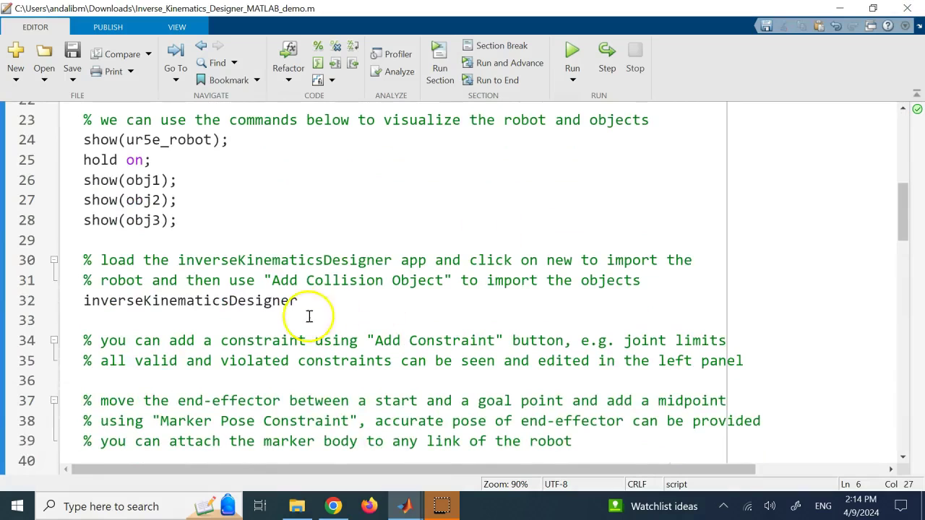
pyautogui.doubleClick(300, 301)
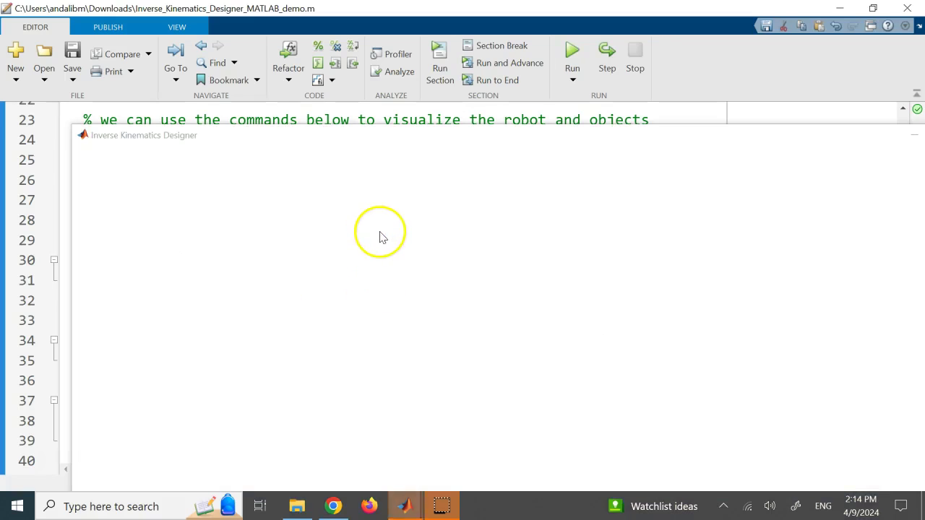
pyautogui.moveTo(854, 138); pyautogui.dragTo(802, 2)
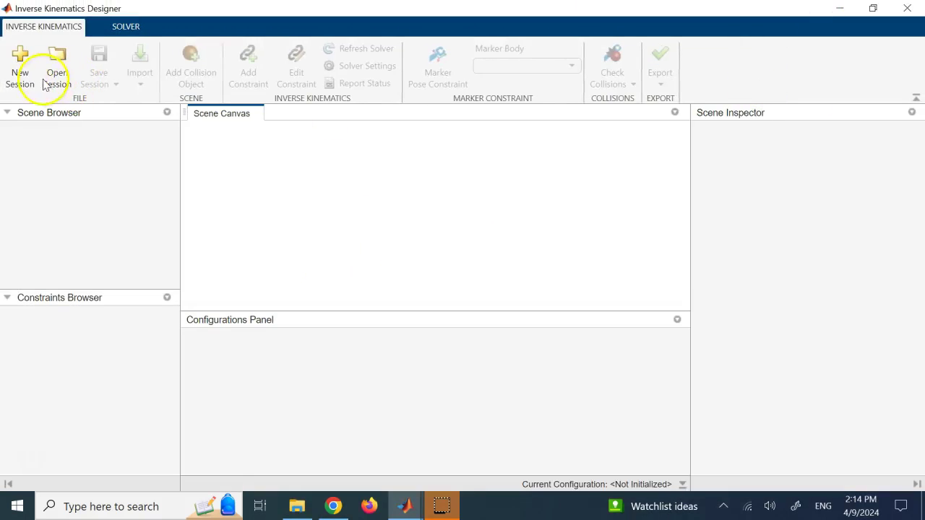
# - Create a new session using the ur5e_robot rigid body tree from the workspace
pyautogui.click(20, 63)
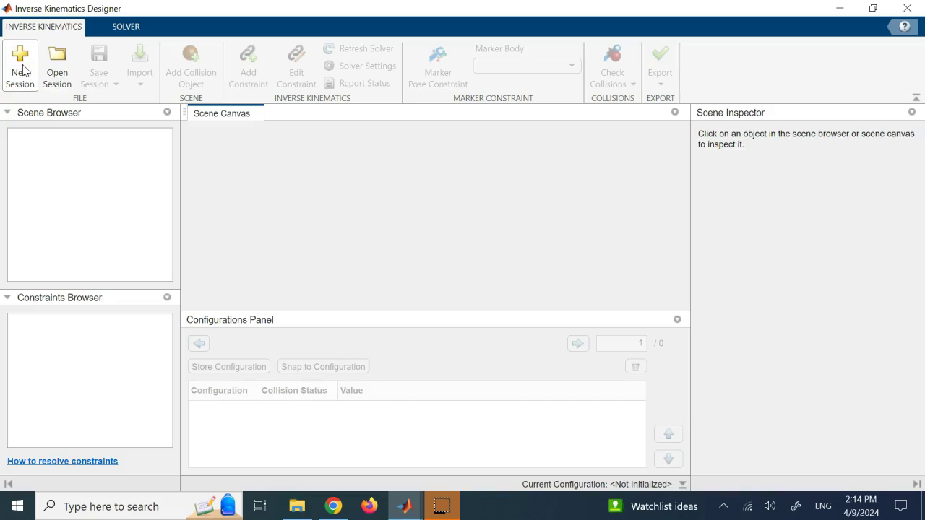
pyautogui.click(20, 65)
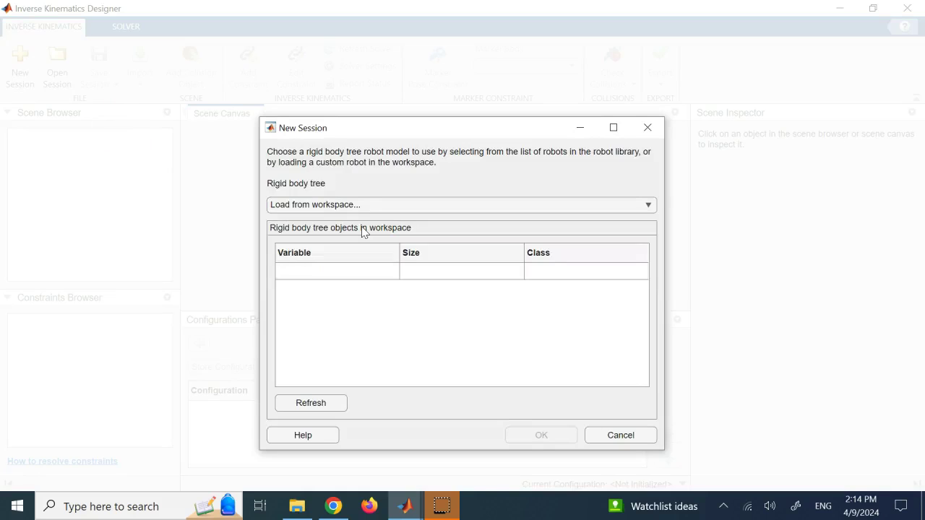
pyautogui.click(321, 272)
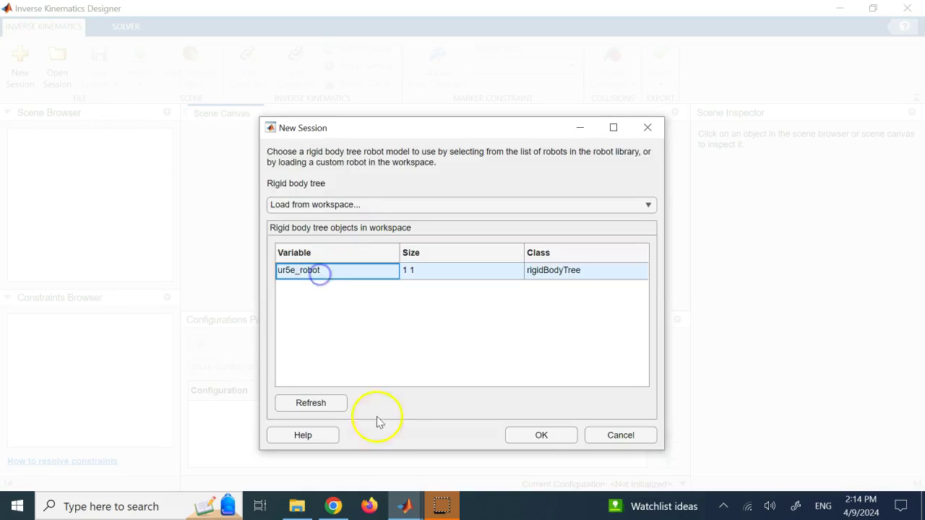
pyautogui.click(404, 506)
pyautogui.click(148, 428)
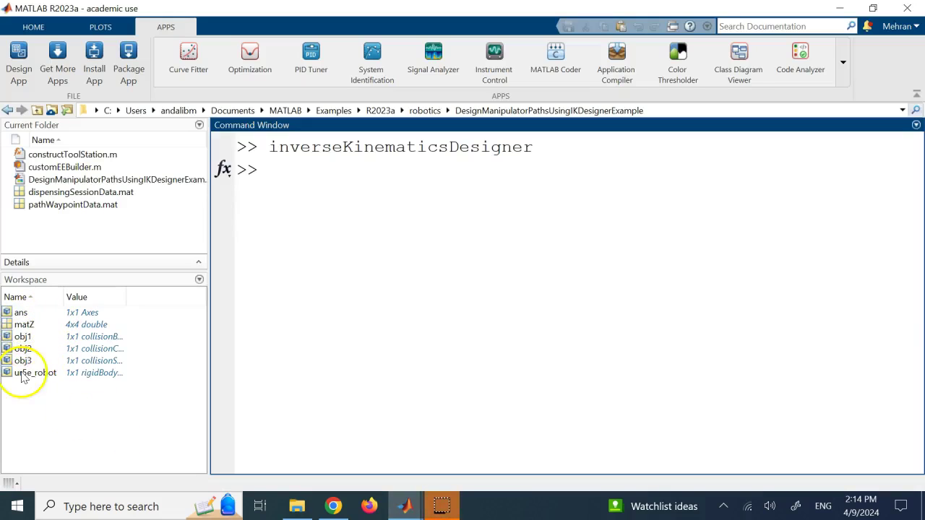
pyautogui.click(405, 506)
pyautogui.click(683, 436)
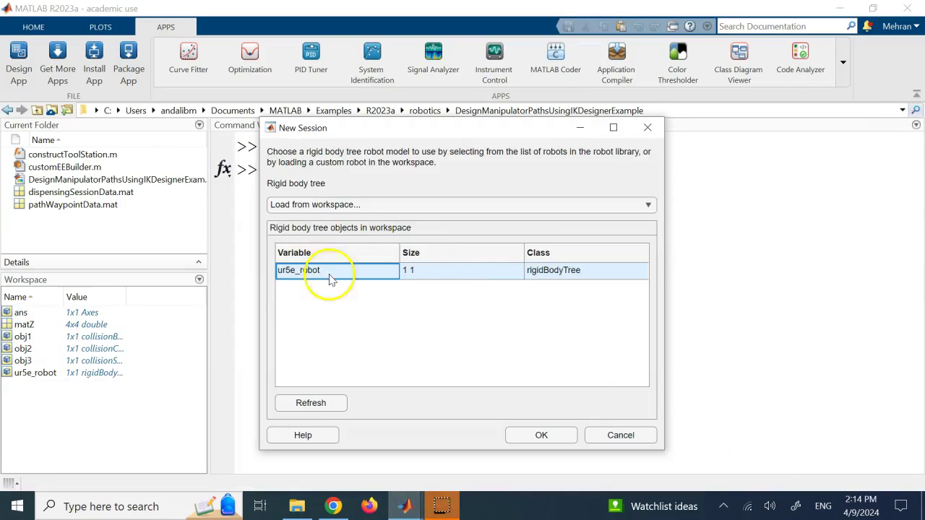
pyautogui.click(542, 436)
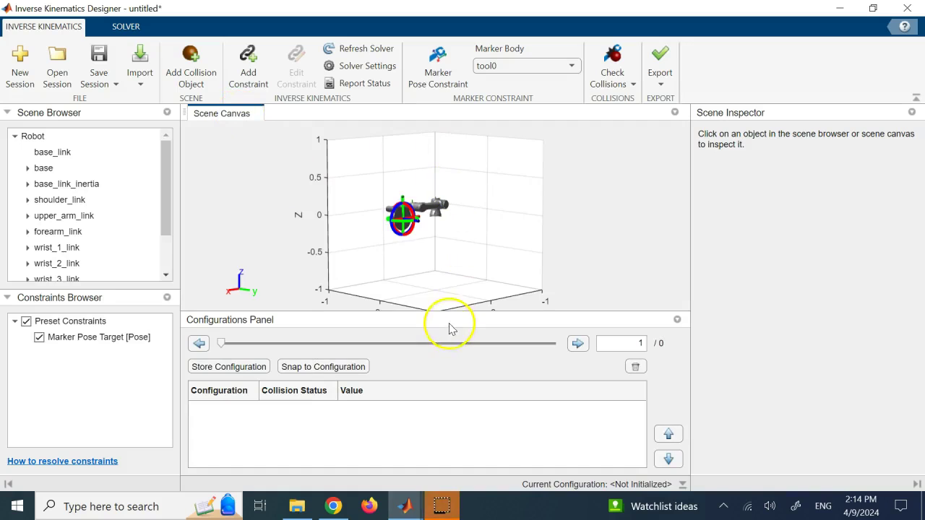
# - Add the workspace collision objects obj1, obj2 and obj3 to the scene
pyautogui.moveTo(449, 312); pyautogui.dragTo(445, 360)
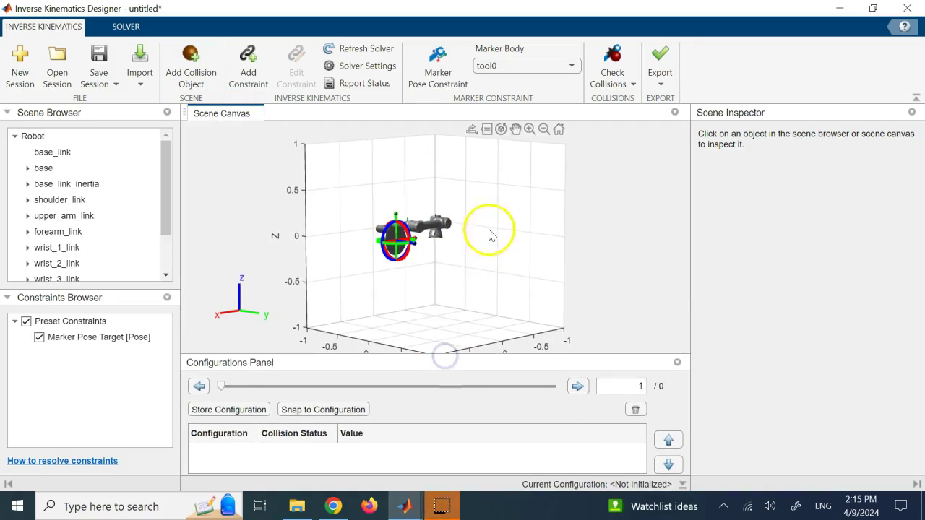
pyautogui.click(504, 130)
pyautogui.moveTo(465, 184); pyautogui.dragTo(462, 221)
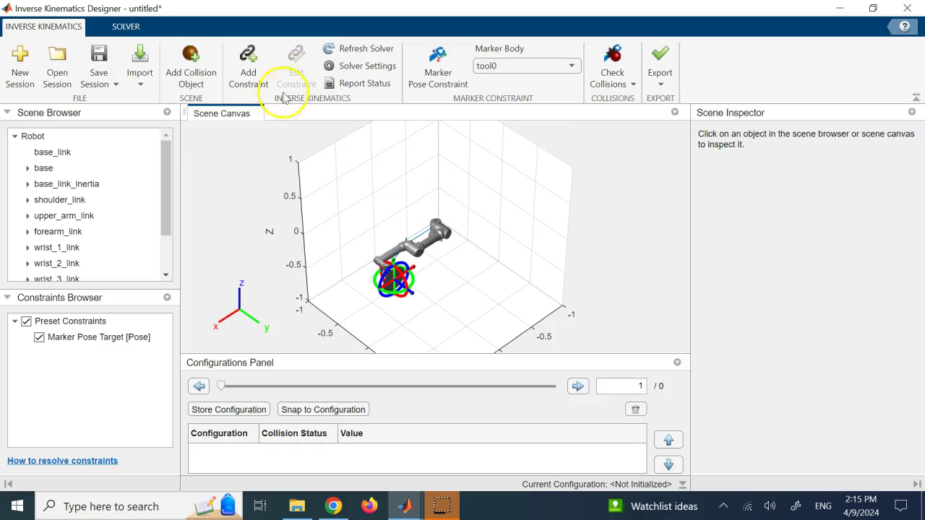
pyautogui.click(209, 68)
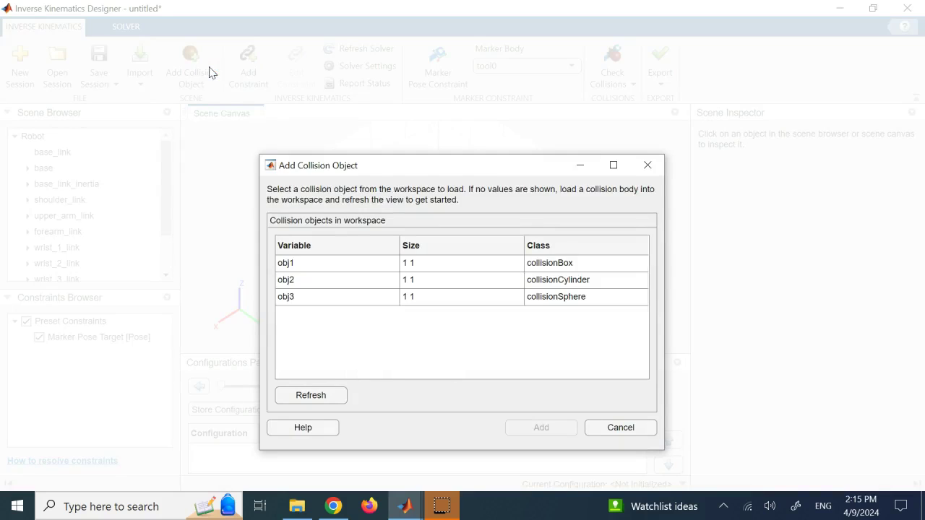
pyautogui.click(316, 263)
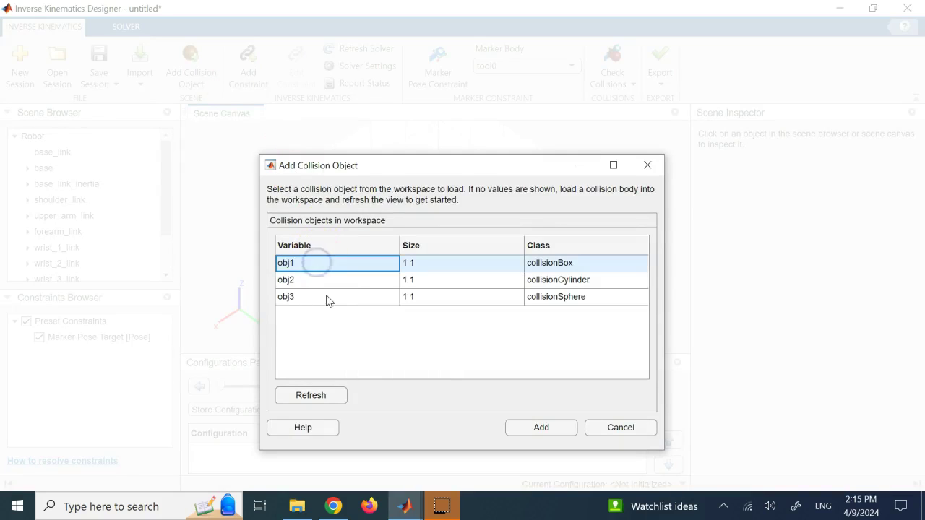
pyautogui.keyDown('shift'); pyautogui.click(325, 296); pyautogui.keyUp('shift')
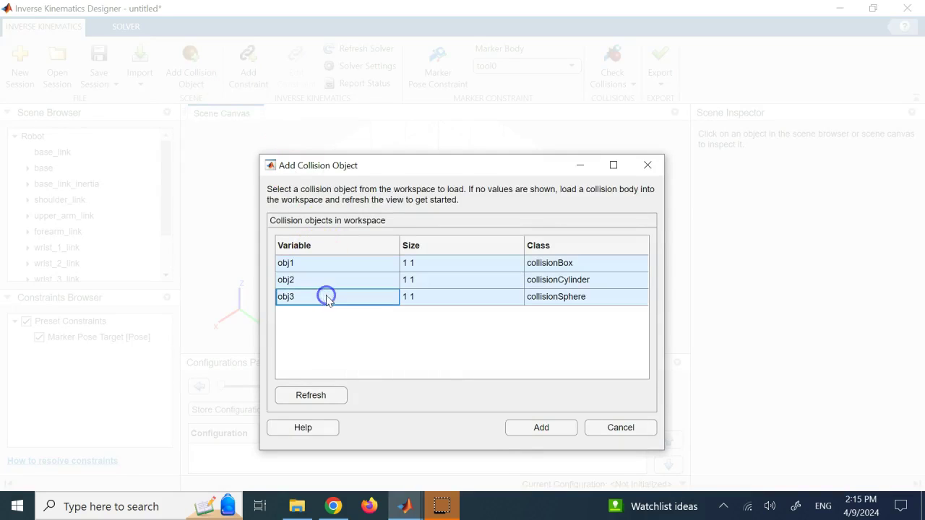
pyautogui.click(528, 428)
pyautogui.moveTo(511, 220); pyautogui.dragTo(501, 178)
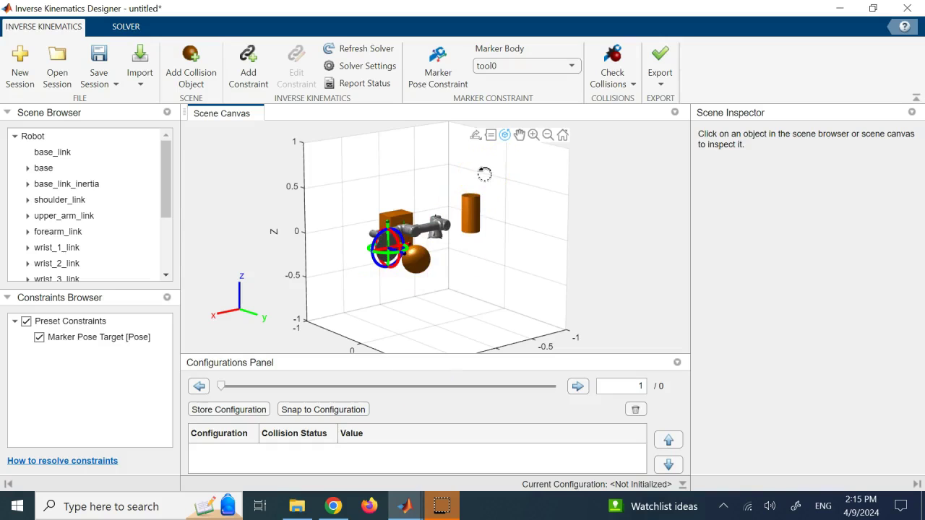
# - Examine the script comments on lines 34 and 35 about adding constraints and viewing valid and violated ones
pyautogui.moveTo(405, 506)
pyautogui.click(452, 461)
pyautogui.click(402, 214)
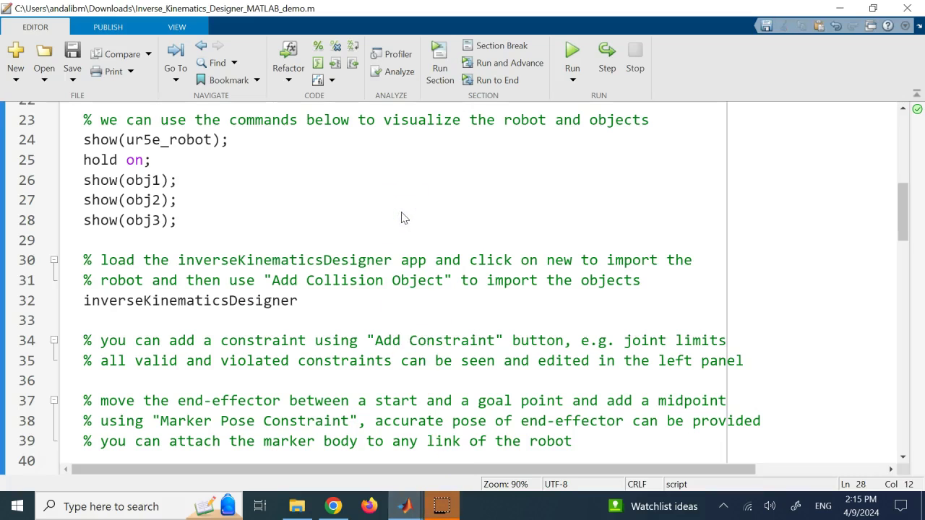
pyautogui.doubleClick(226, 340)
pyautogui.click(226, 341)
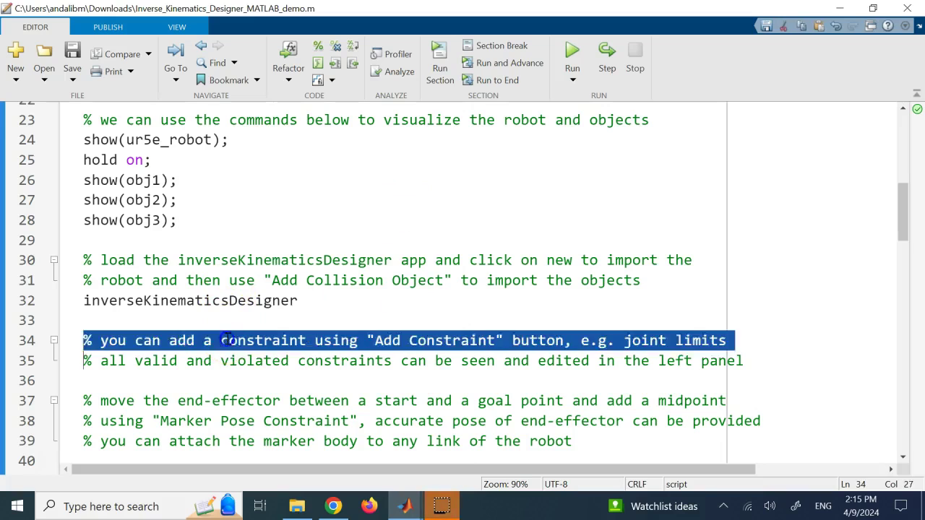
pyautogui.click(228, 342)
pyautogui.tripleClick(228, 342)
pyautogui.doubleClick(318, 359)
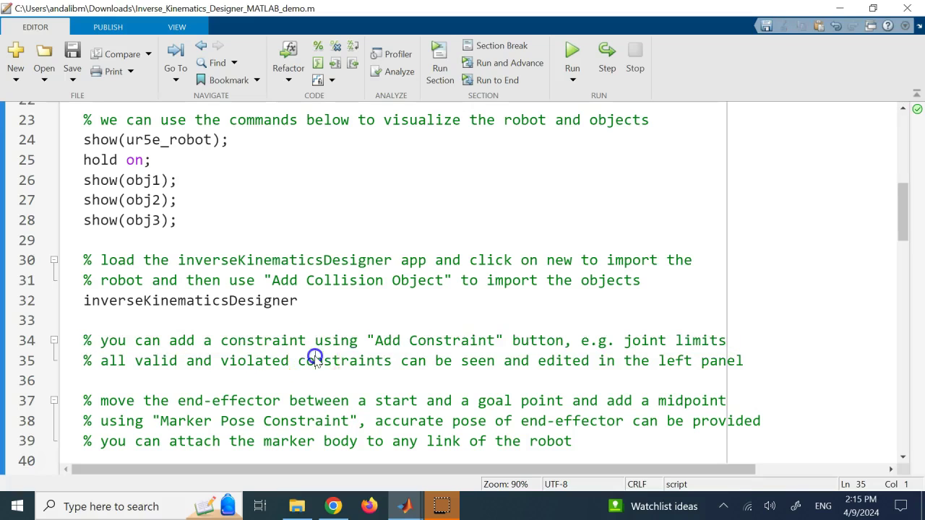
pyautogui.click(175, 361)
pyautogui.doubleClick(175, 360)
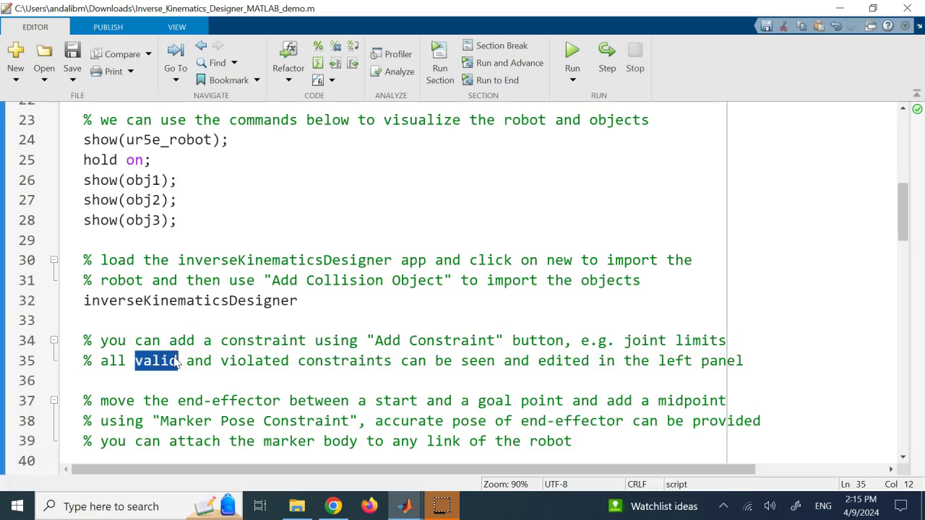
# - Return to Inverse Kinematics Designer and inspect the robot's end-effector marker up close, including the available Marker Body options
pyautogui.moveTo(425, 506)
pyautogui.click(650, 442)
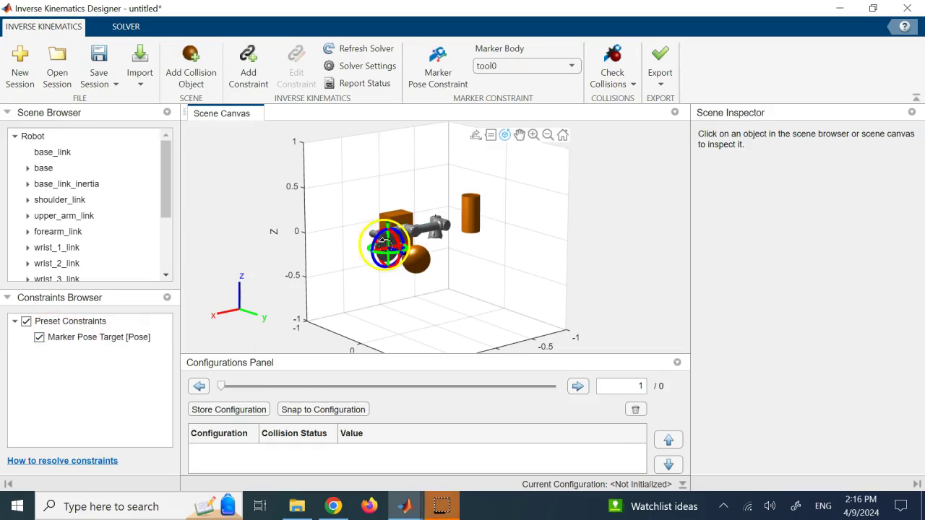
pyautogui.moveTo(465, 355); pyautogui.dragTo(466, 371)
pyautogui.moveTo(486, 302); pyautogui.dragTo(511, 317)
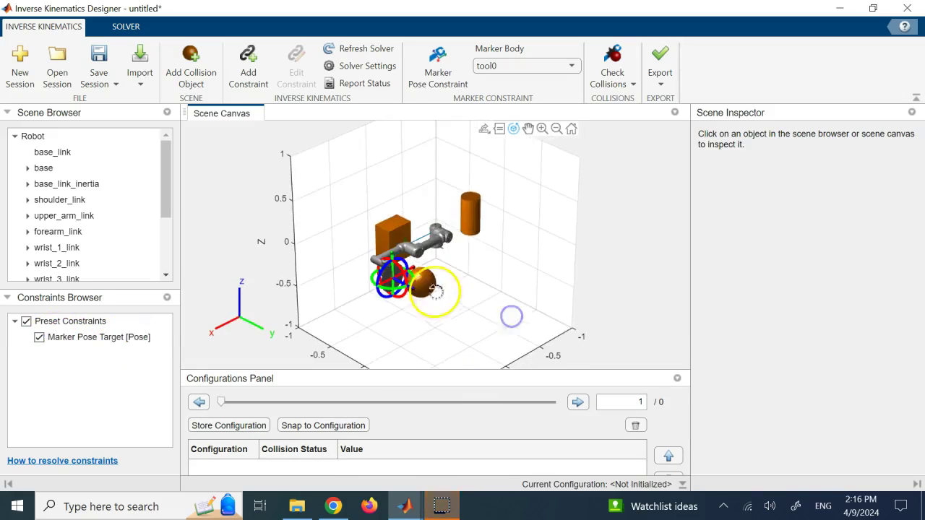
pyautogui.click(543, 135)
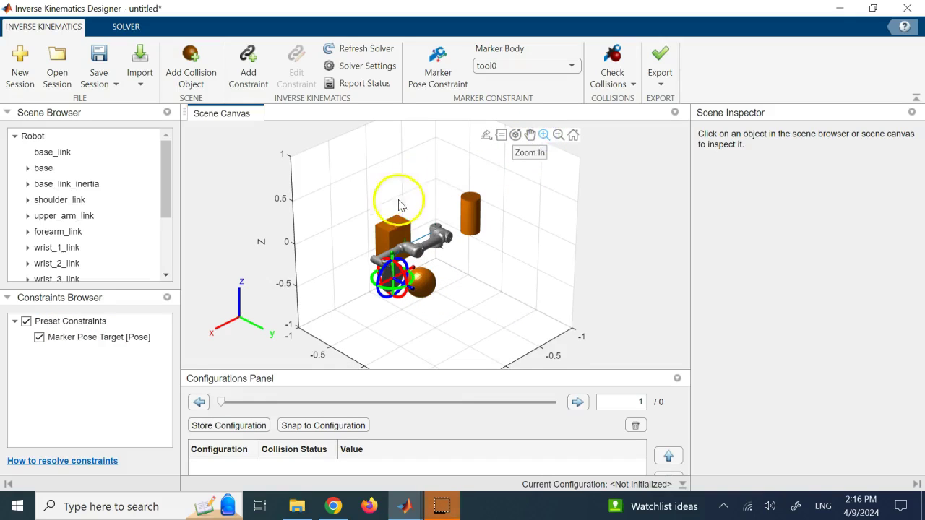
pyautogui.click(371, 243)
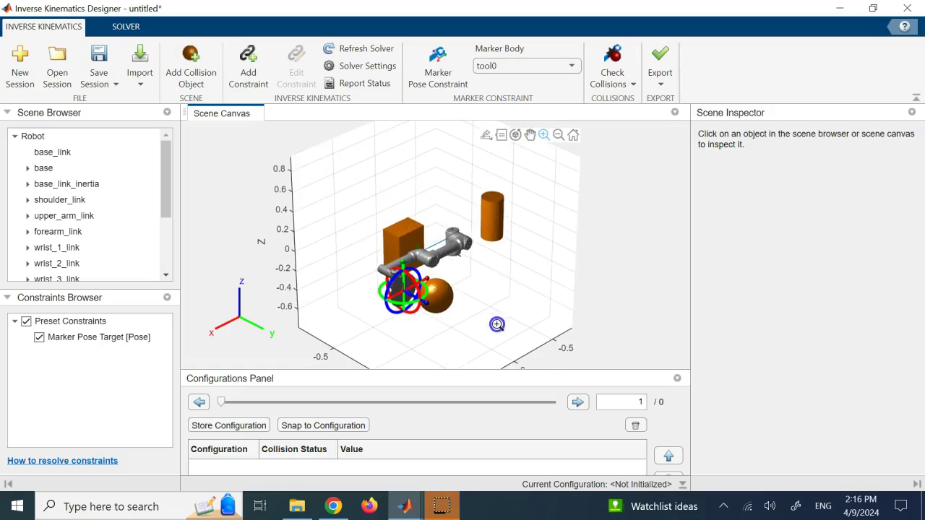
pyautogui.click(471, 291)
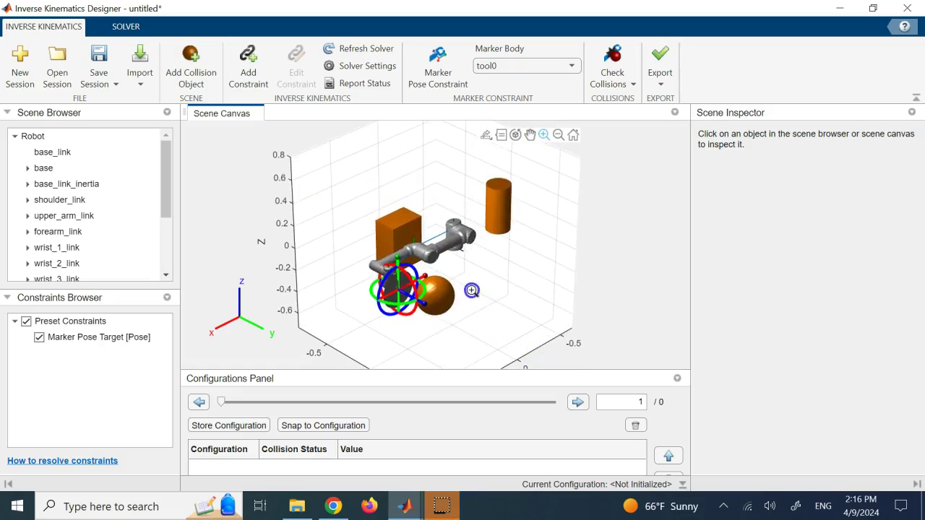
pyautogui.click(448, 188)
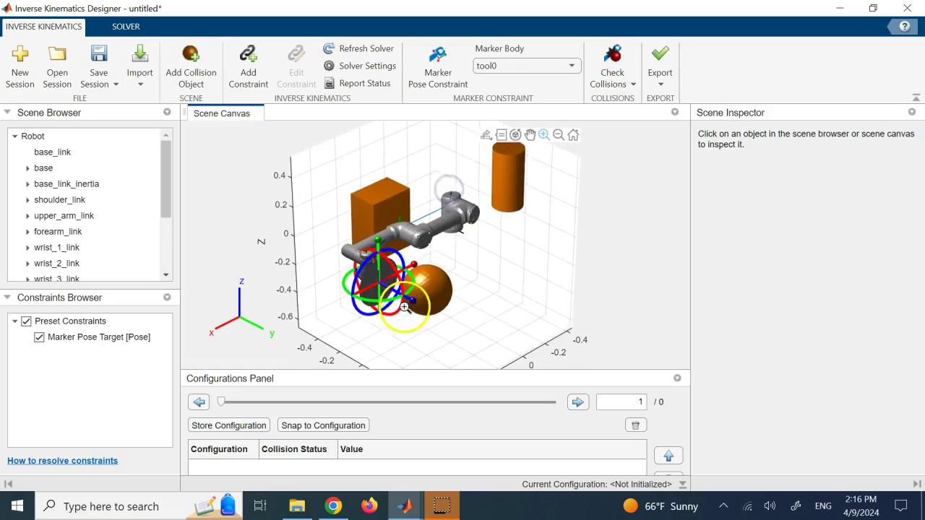
pyautogui.click(546, 137)
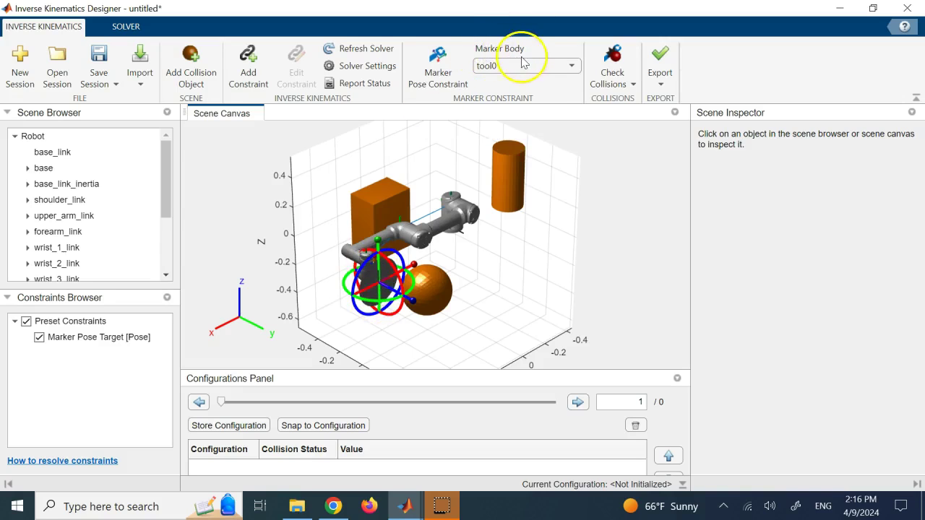
pyautogui.click(551, 67)
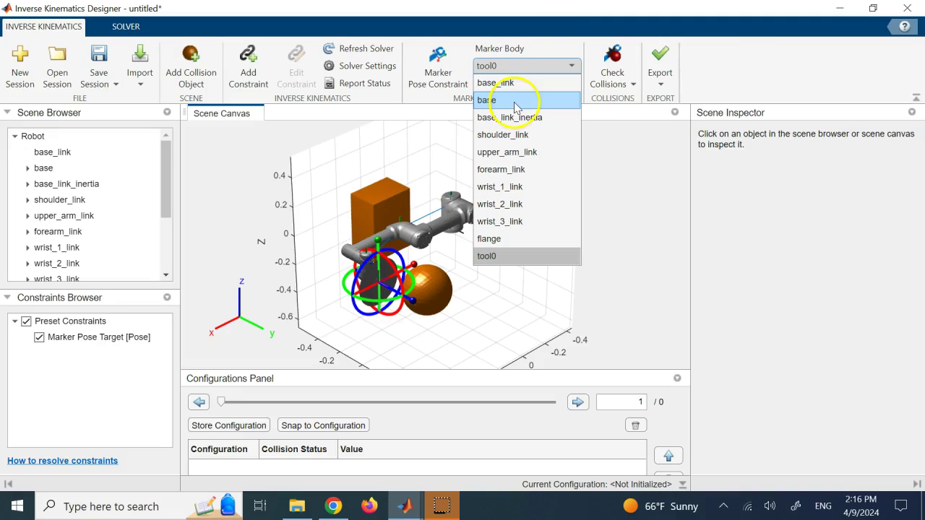
pyautogui.click(624, 157)
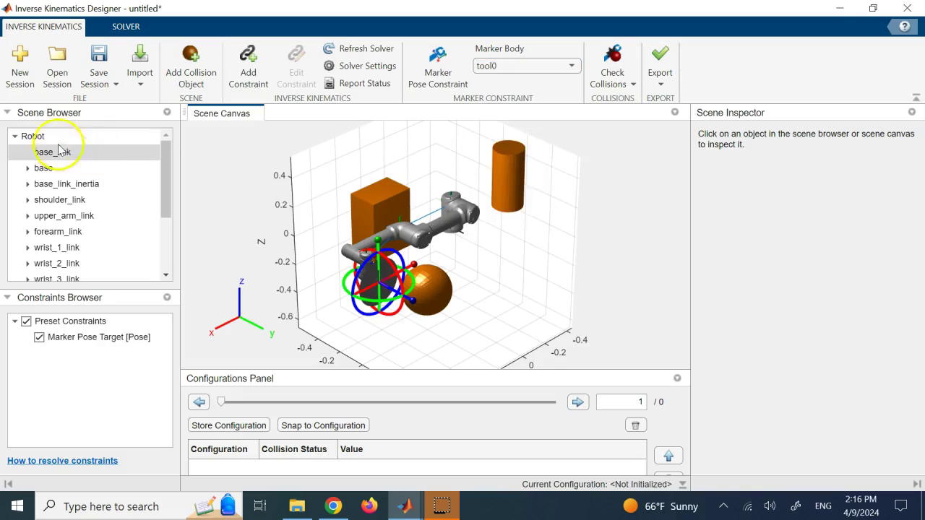
# - Enlarge the scene tree and examine the robot bodies from base_link through the arm and wrist links to tool0
pyautogui.moveTo(78, 290); pyautogui.dragTo(76, 372)
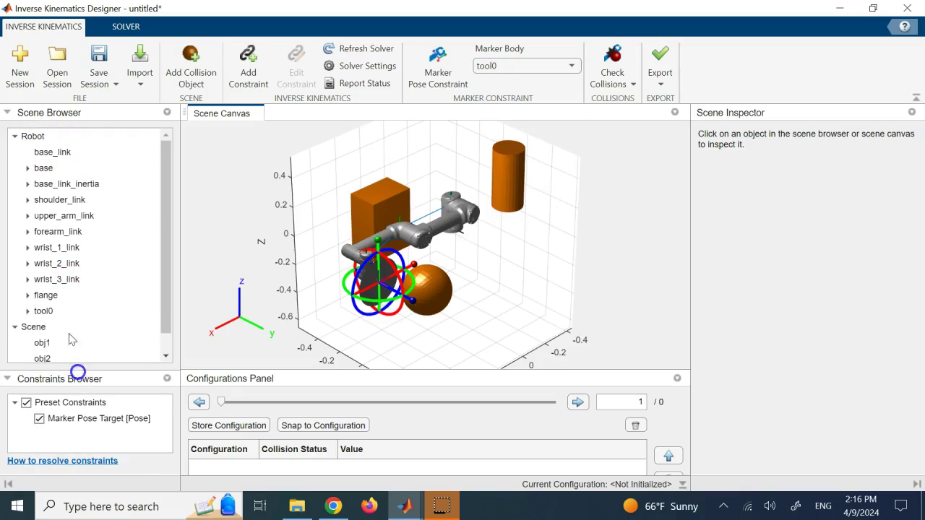
pyautogui.click(52, 156)
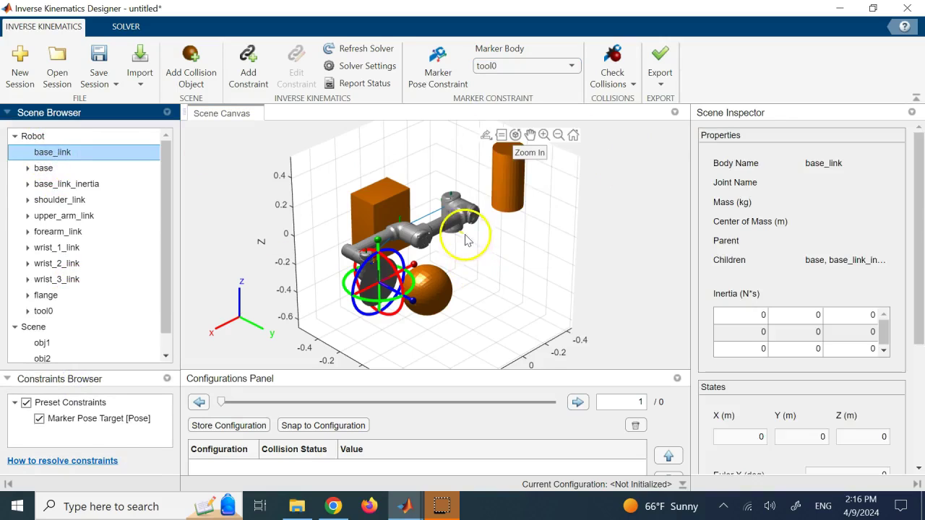
pyautogui.click(56, 170)
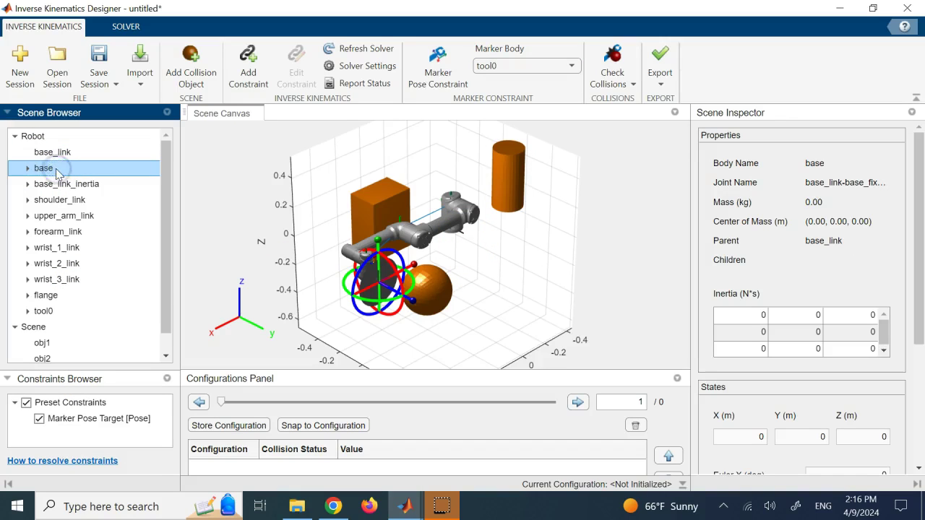
pyautogui.click(61, 186)
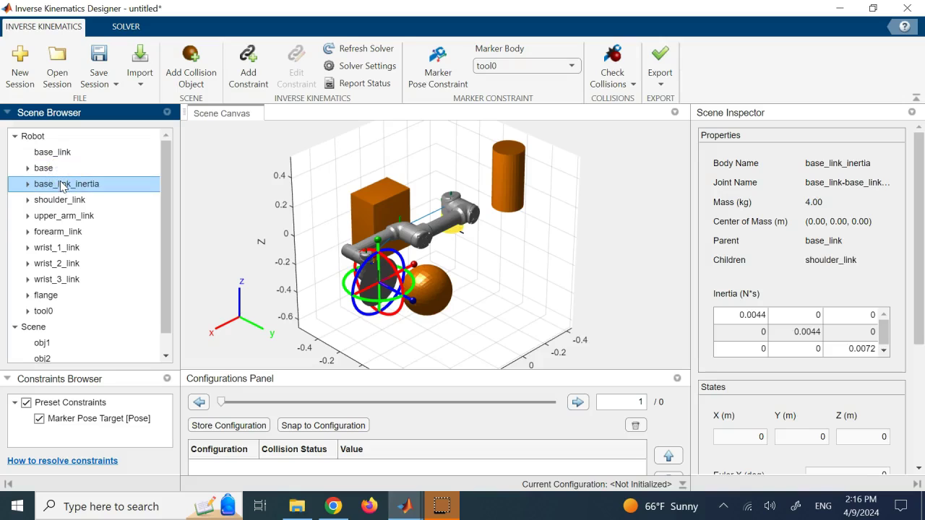
pyautogui.click(75, 201)
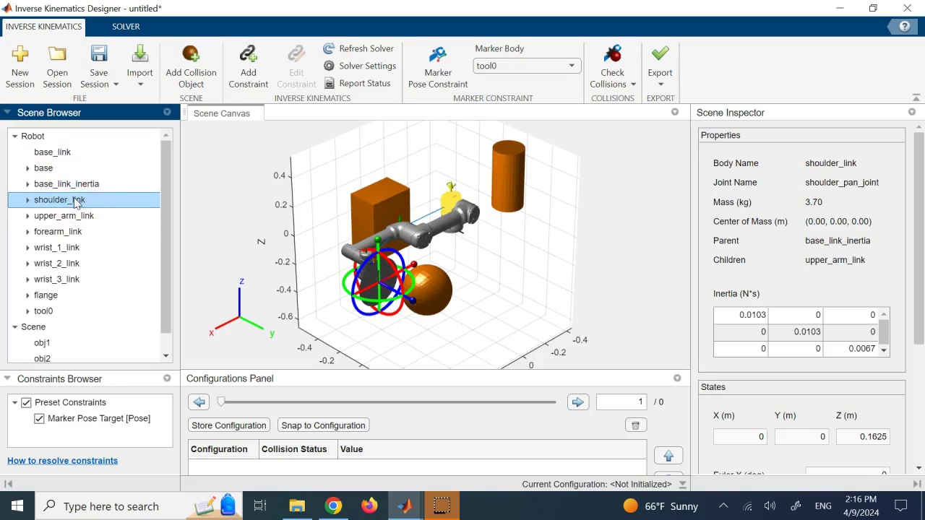
pyautogui.click(68, 216)
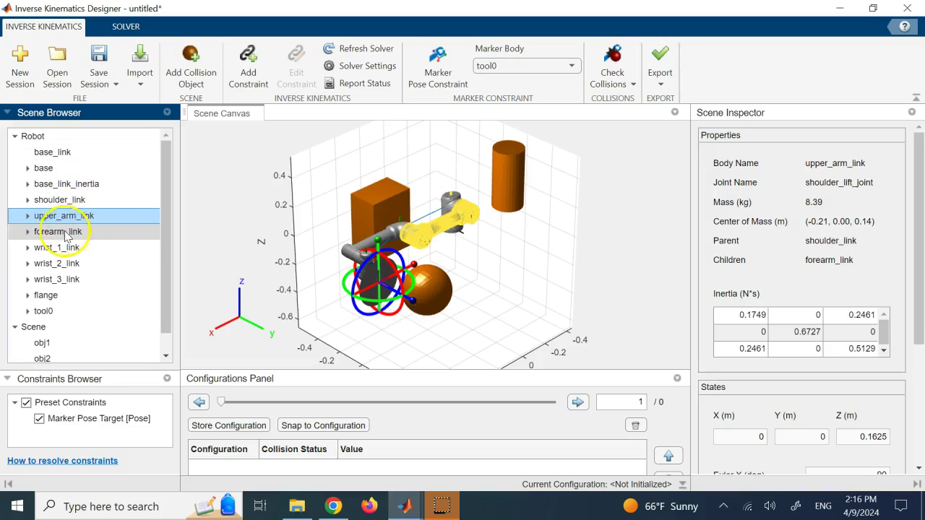
pyautogui.click(67, 232)
pyautogui.click(61, 248)
pyautogui.click(60, 264)
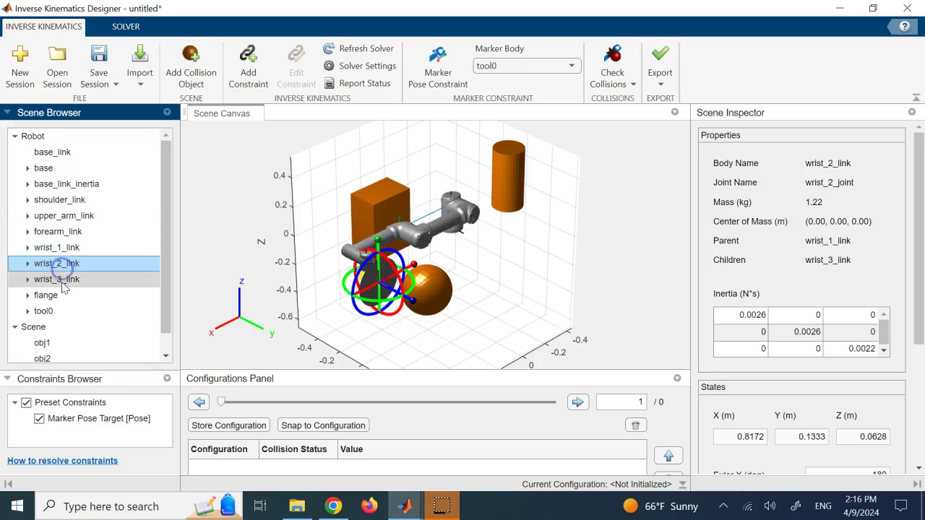
pyautogui.click(52, 312)
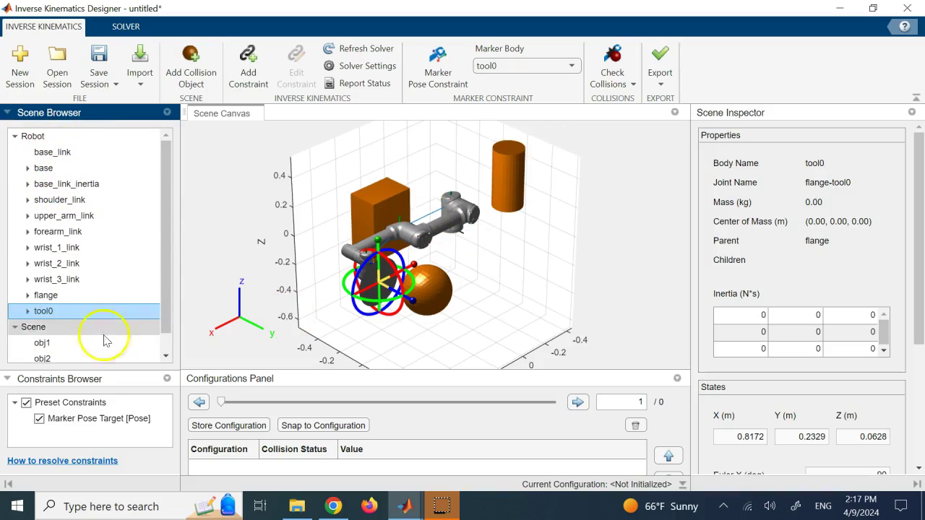
# - Examine the type, dimensions and position of the collision objects obj1, obj2 and obj3 in the scene
pyautogui.click(41, 345)
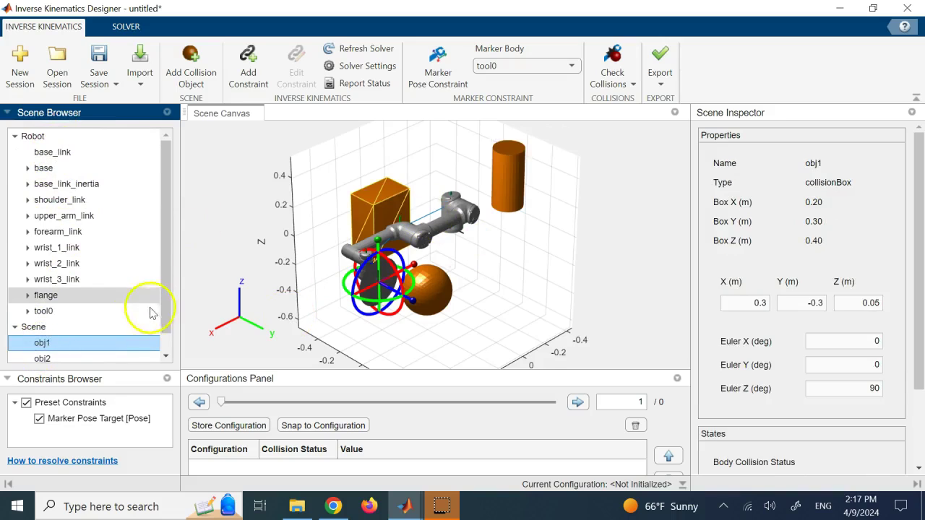
pyautogui.scroll(-1, 156, 331)
pyautogui.click(60, 343)
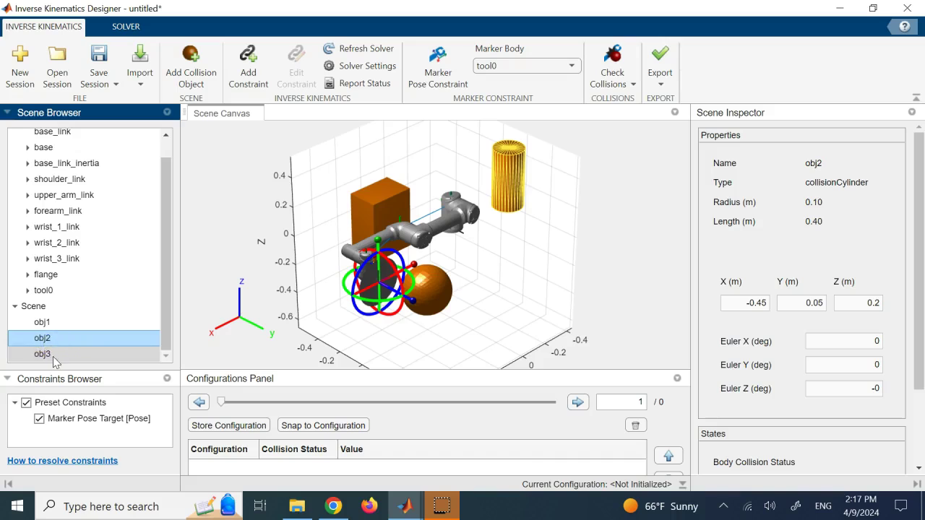
pyautogui.click(53, 357)
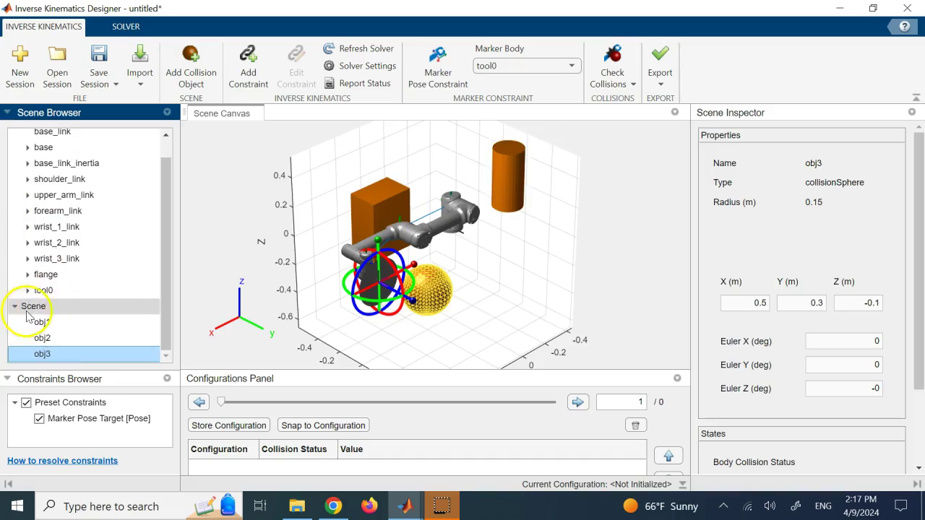
pyautogui.scroll(1, 47, 269)
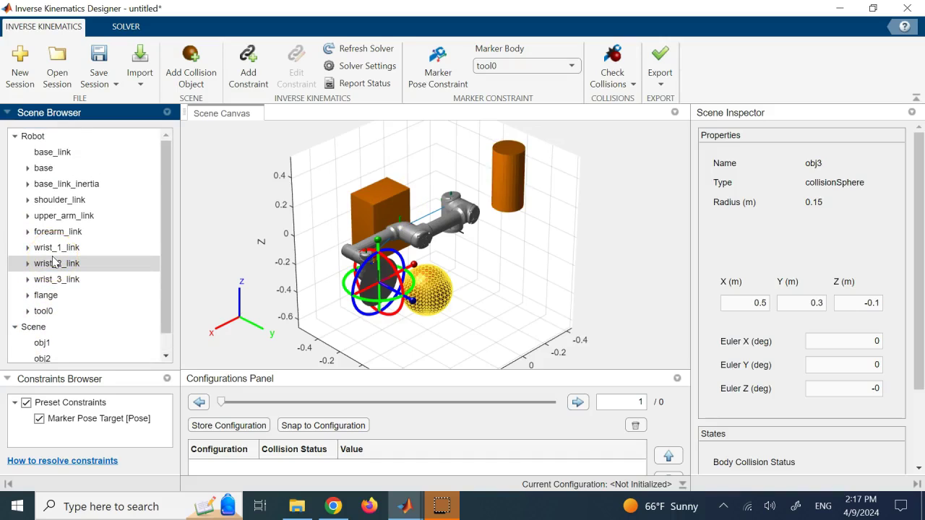
pyautogui.click(540, 266)
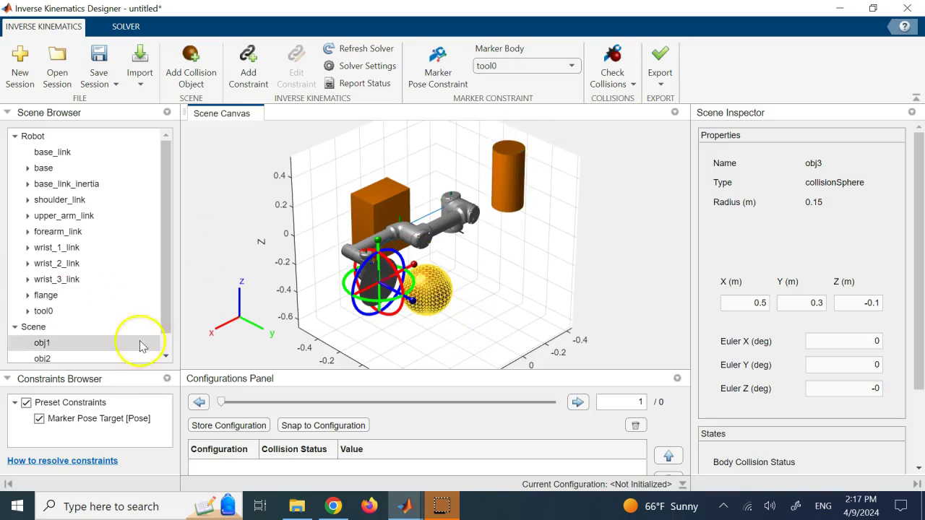
pyautogui.click(166, 338)
pyautogui.click(50, 307)
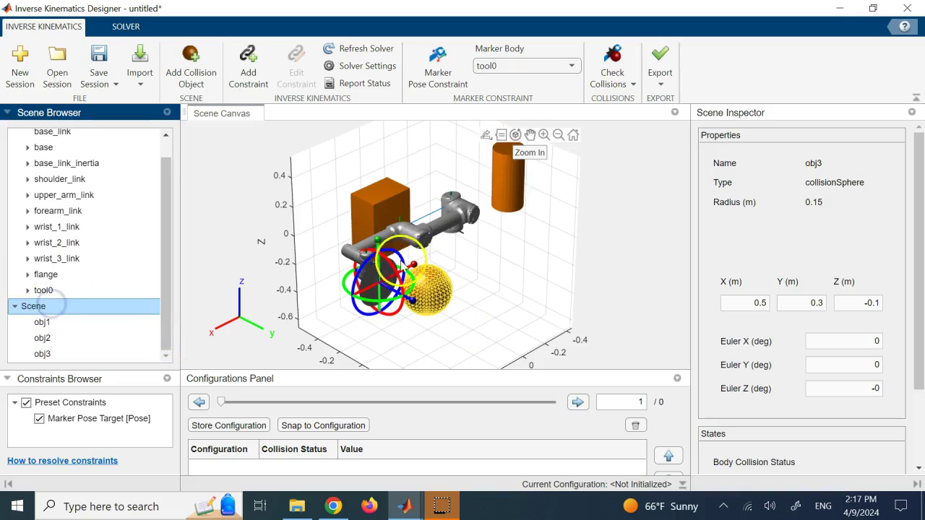
# - Move the end-effector marker along its red and green axes to about X 0.68 m and Z 0.23 m
pyautogui.click(425, 266)
pyautogui.moveTo(425, 266); pyautogui.dragTo(449, 277)
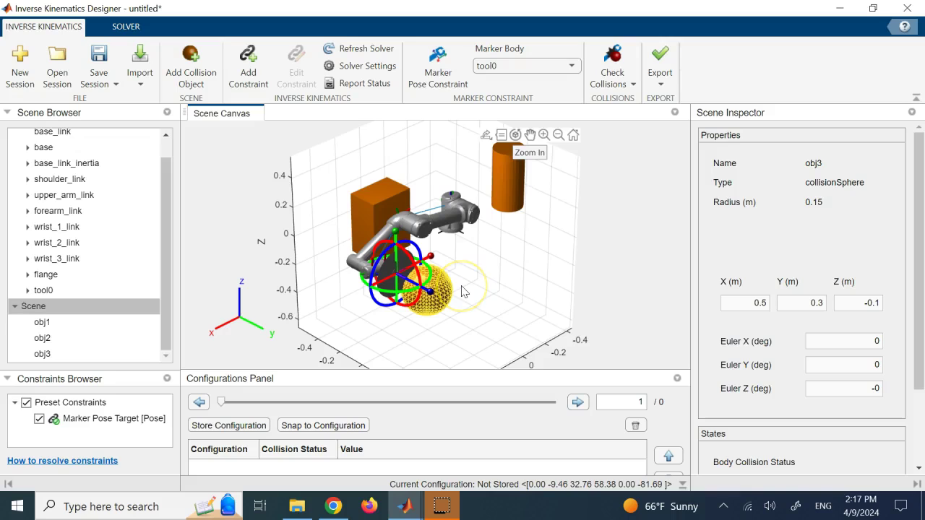
pyautogui.moveTo(393, 232)
pyautogui.mouseDown()
pyautogui.moveTo(396, 217)
pyautogui.moveTo(465, 254)
pyautogui.mouseUp()
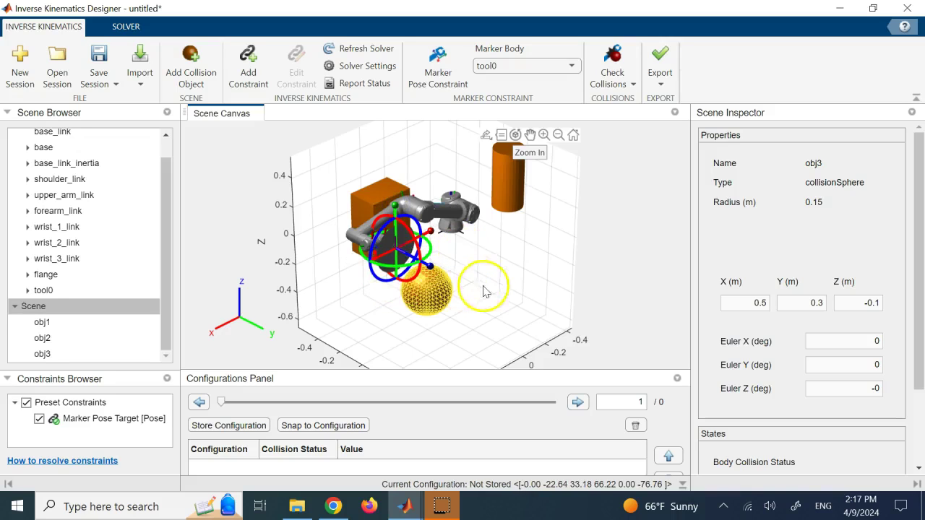
pyautogui.click(515, 134)
pyautogui.moveTo(479, 260)
pyautogui.mouseDown()
pyautogui.moveTo(615, 244)
pyautogui.moveTo(476, 271)
pyautogui.mouseUp()
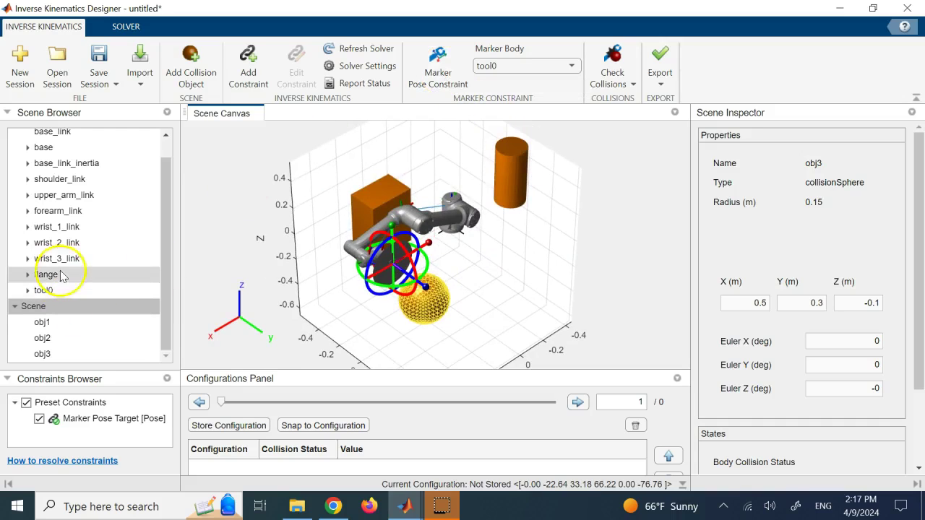
# - Examine the position and Euler angles of the robot bodies from tool0 and flange back to shoulder_link
pyautogui.click(48, 292)
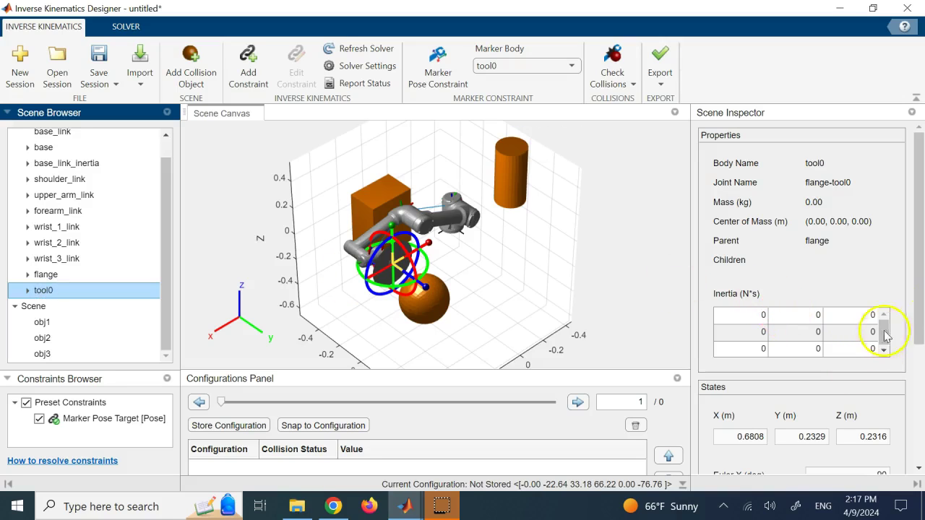
pyautogui.moveTo(916, 306); pyautogui.dragTo(914, 365)
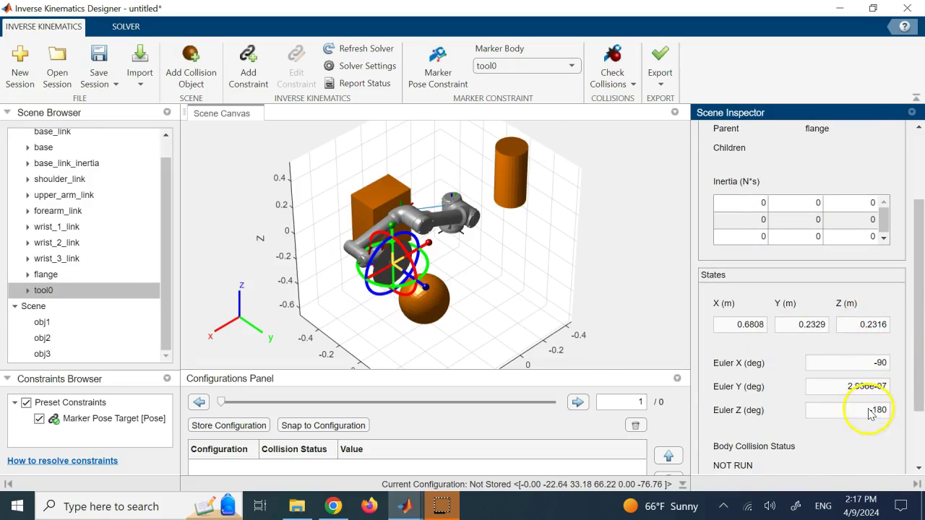
pyautogui.click(37, 276)
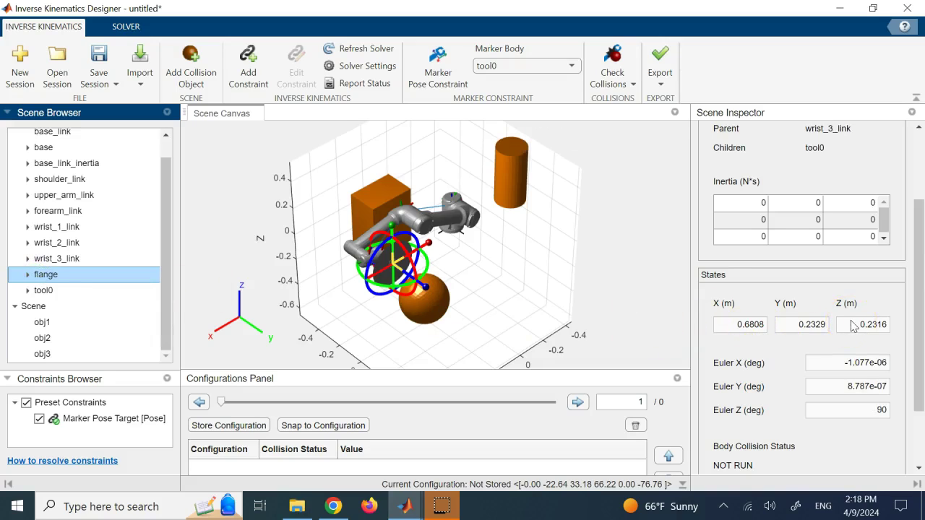
pyautogui.click(43, 258)
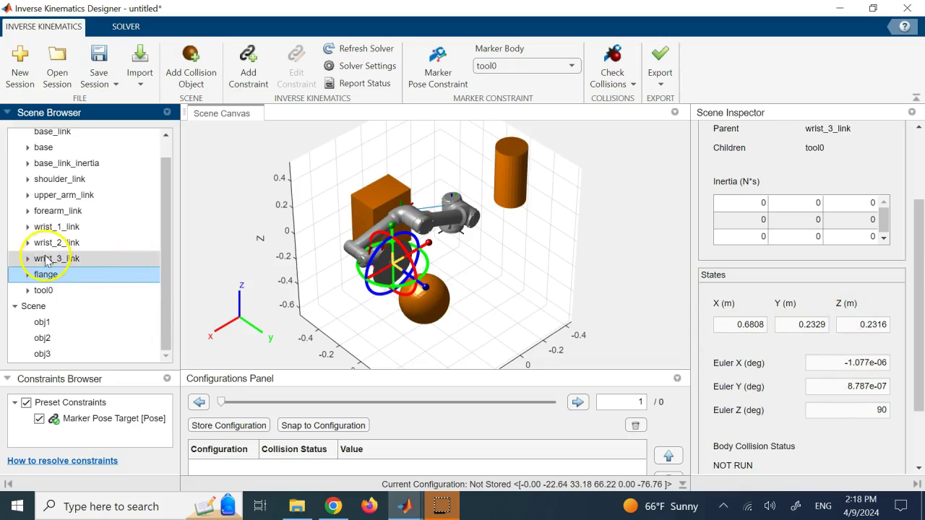
pyautogui.click(48, 243)
pyautogui.click(61, 217)
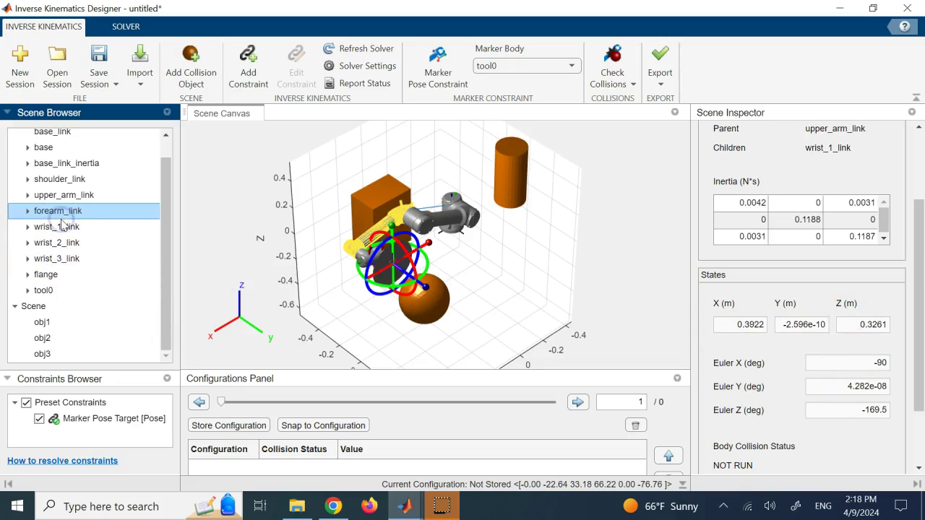
pyautogui.click(64, 195)
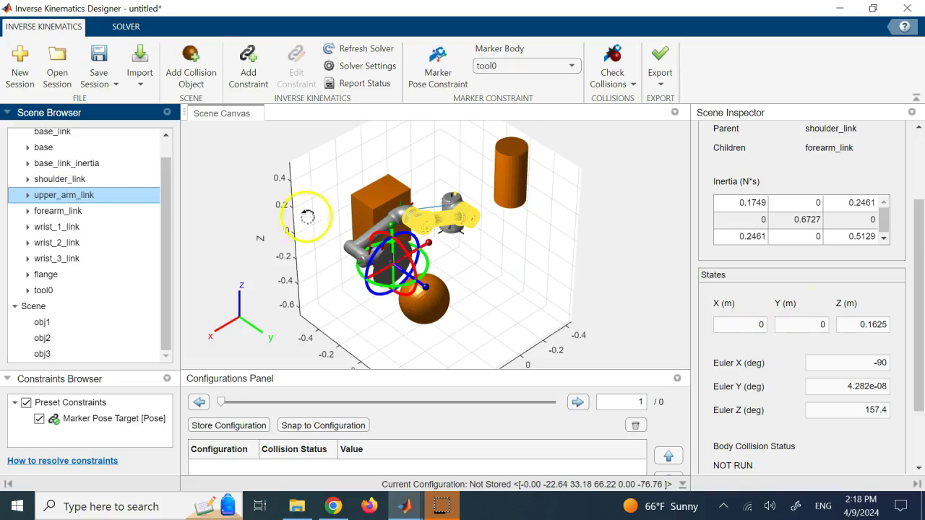
pyautogui.moveTo(171, 186); pyautogui.dragTo(166, 168)
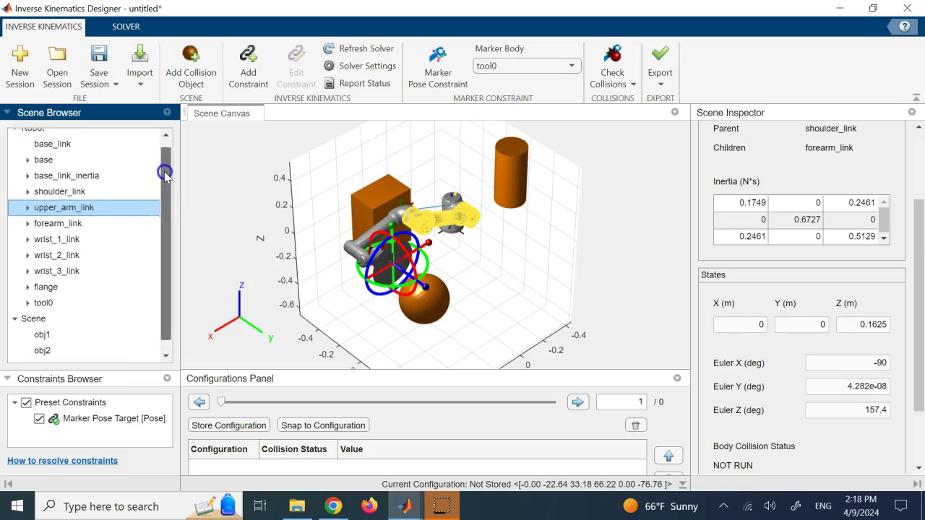
pyautogui.click(79, 193)
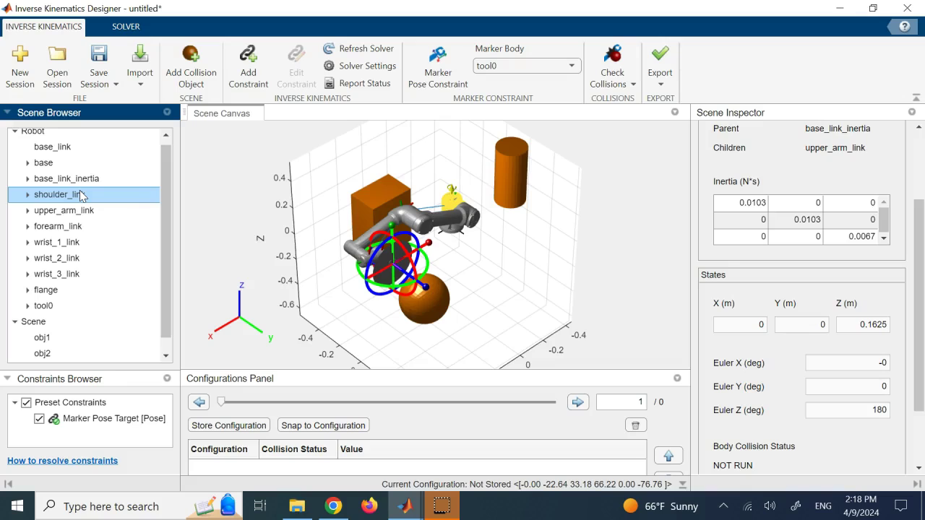
pyautogui.click(814, 326)
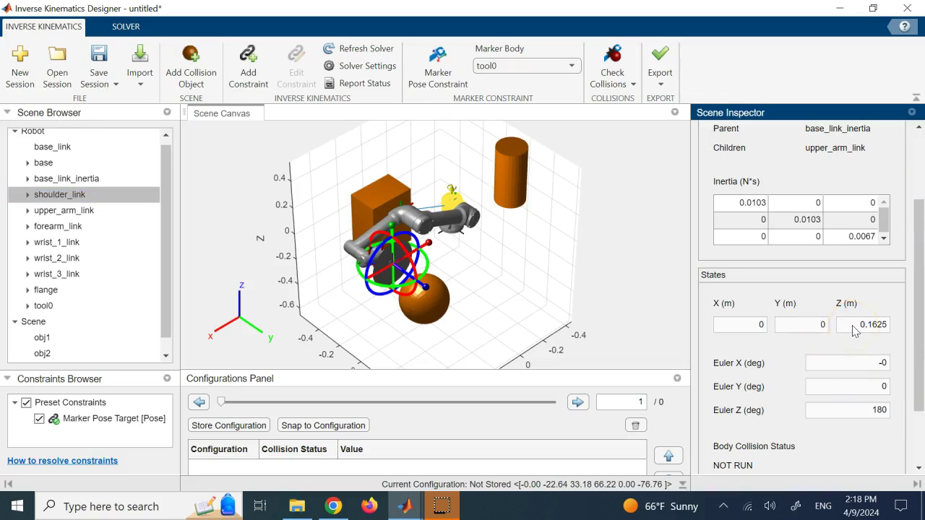
# - Compare the states of base_link_inertia, shoulder_link, forearm_link and the wrist links, ending with tool0's position and Euler angles
pyautogui.click(65, 180)
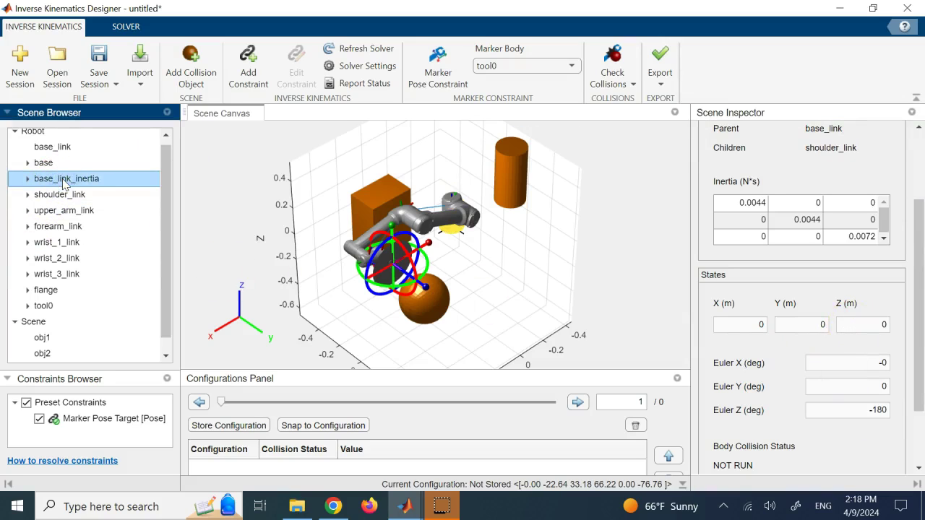
pyautogui.click(62, 195)
pyautogui.click(59, 226)
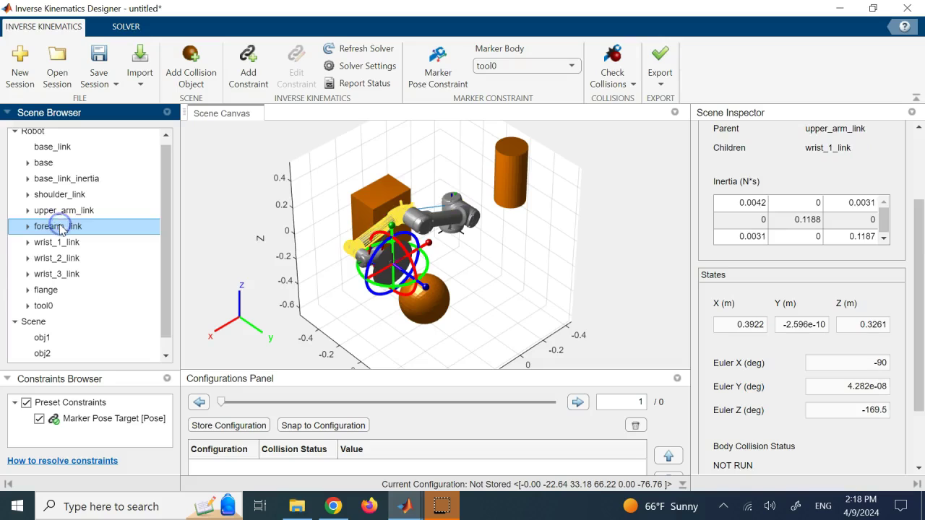
pyautogui.click(49, 258)
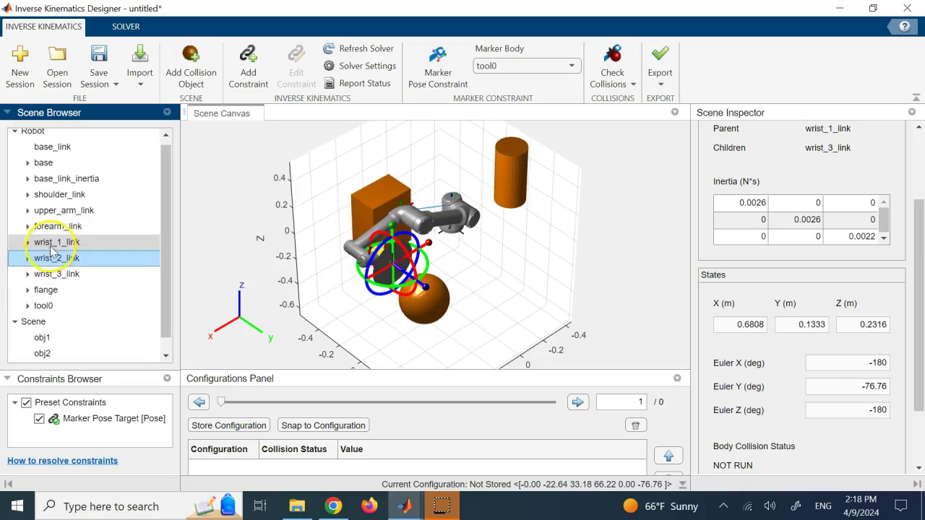
pyautogui.click(52, 245)
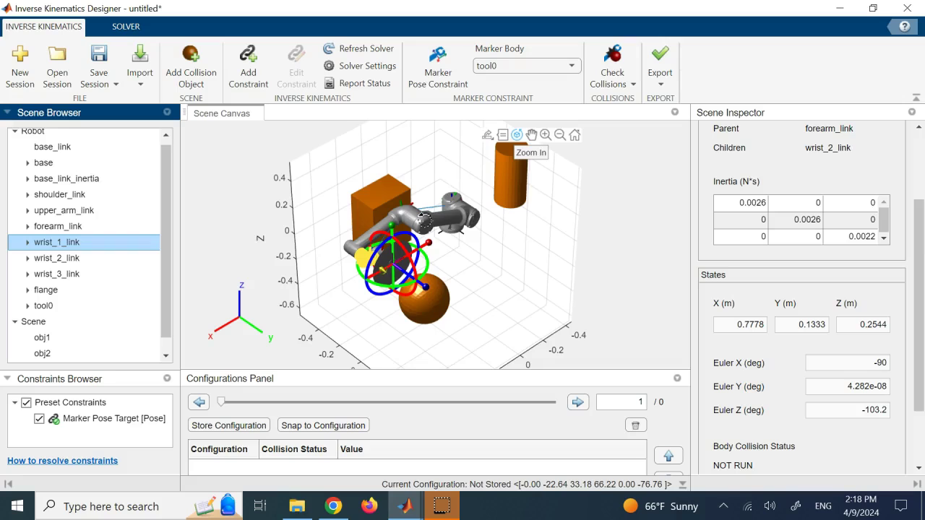
pyautogui.click(59, 306)
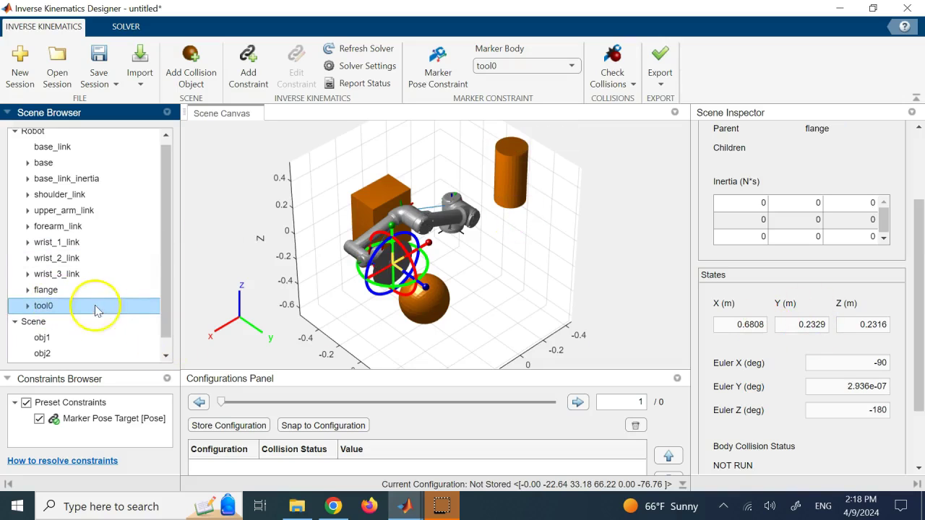
pyautogui.click(858, 365)
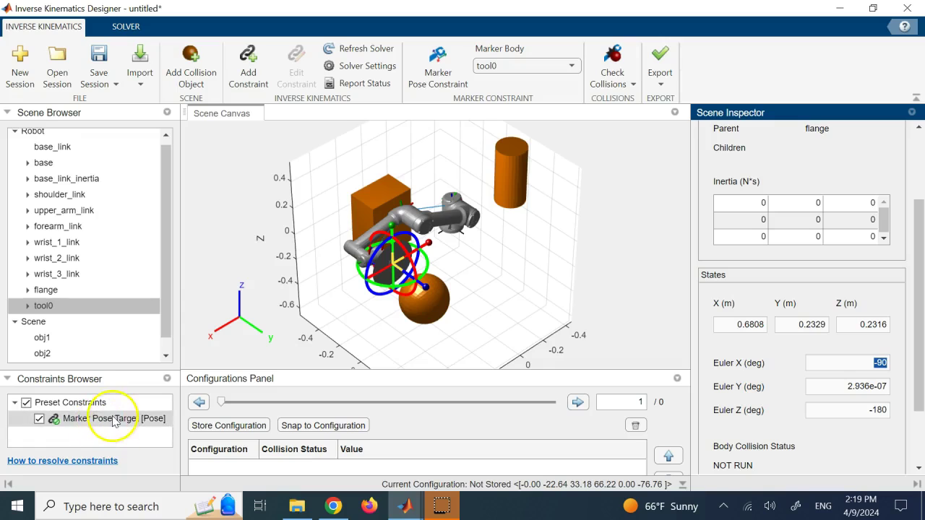
# - Set the marker pose target to X 0.6, Y 0.2, Z 0.3 with Euler Y 0, and apply the constraint
pyautogui.click(438, 66)
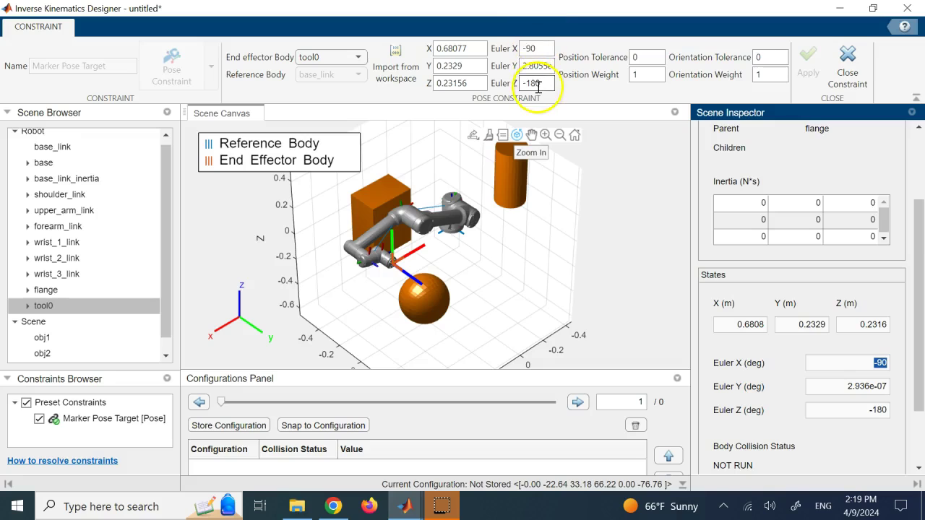
pyautogui.doubleClick(483, 51)
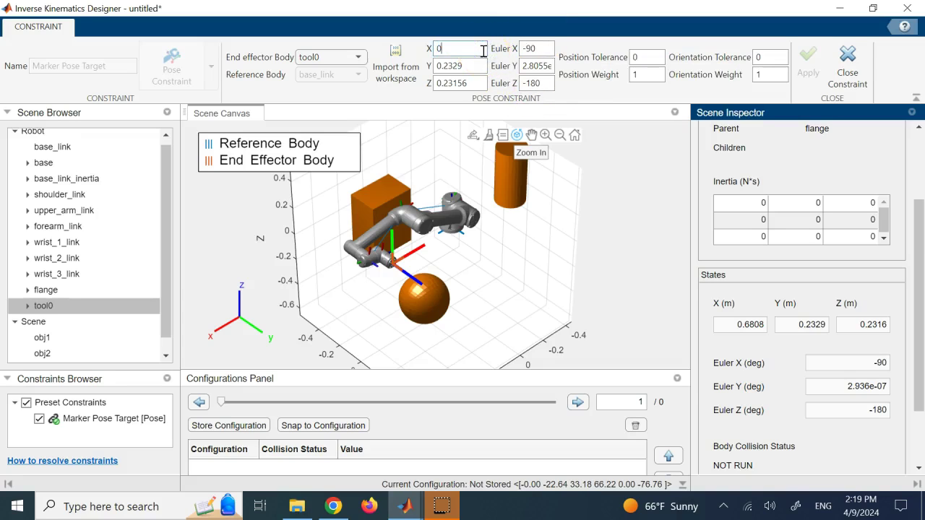
pyautogui.doubleClick(475, 66)
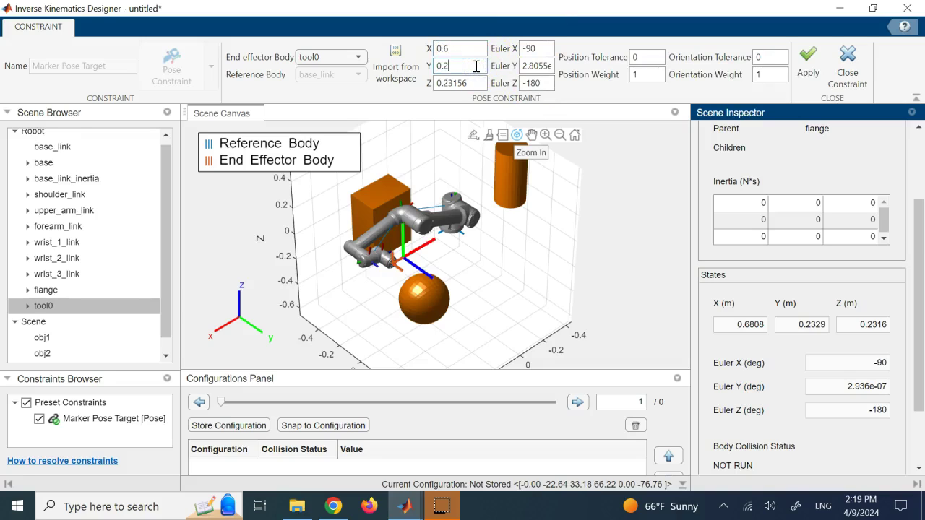
pyautogui.doubleClick(473, 81)
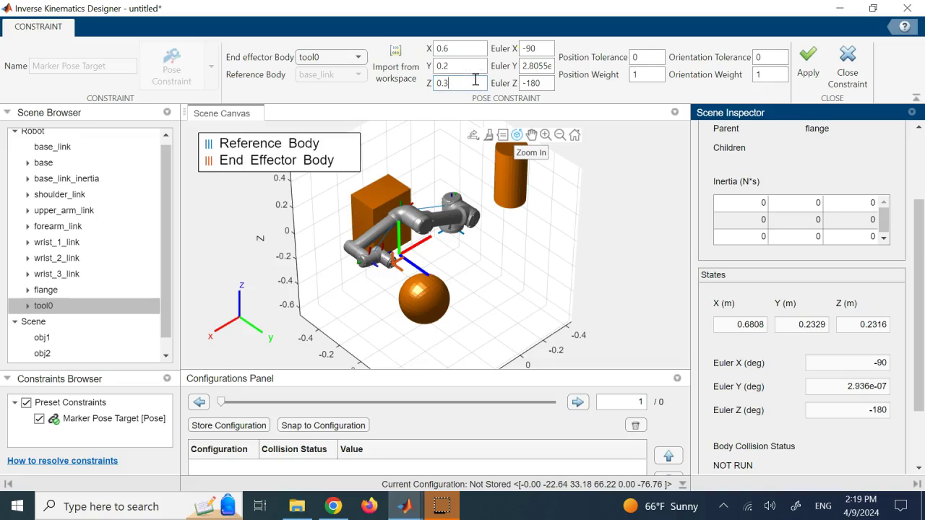
pyautogui.doubleClick(541, 66)
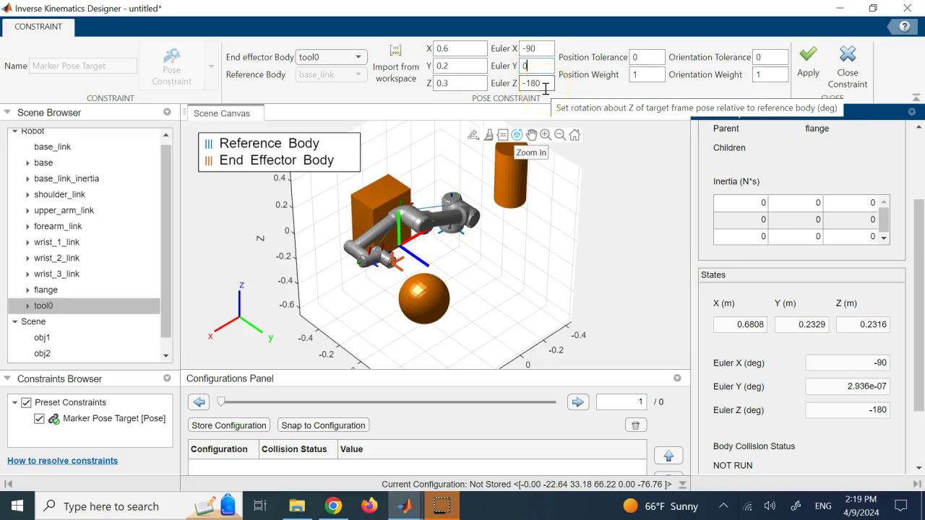
pyautogui.click(419, 263)
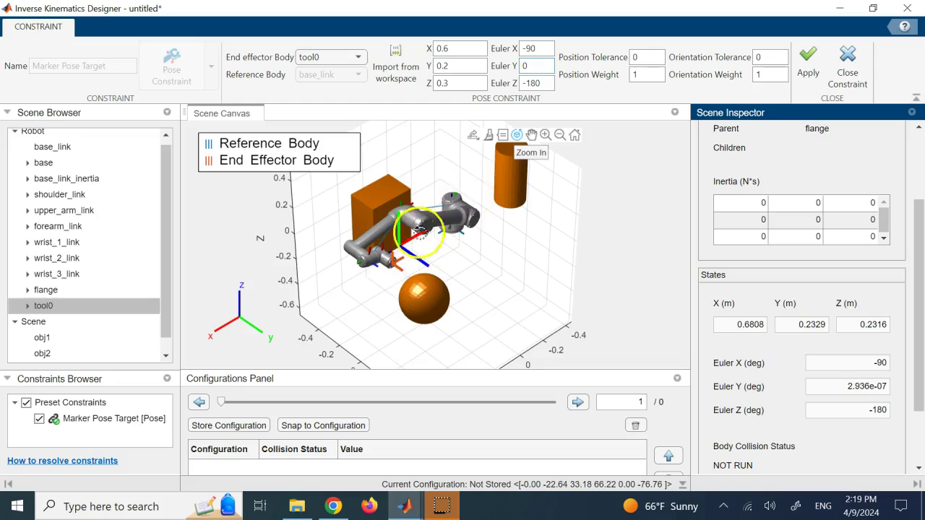
pyautogui.click(546, 136)
pyautogui.scroll(3, 396, 254)
pyautogui.click(374, 278)
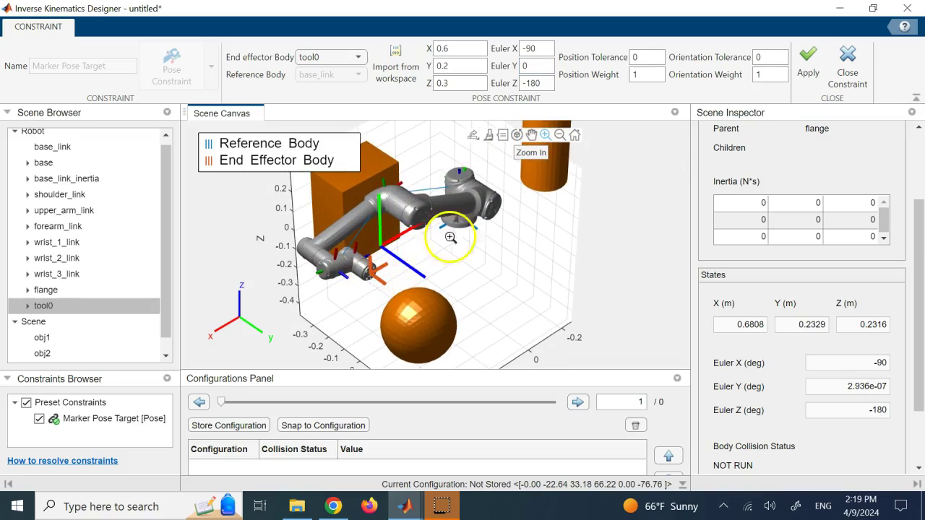
pyautogui.click(810, 59)
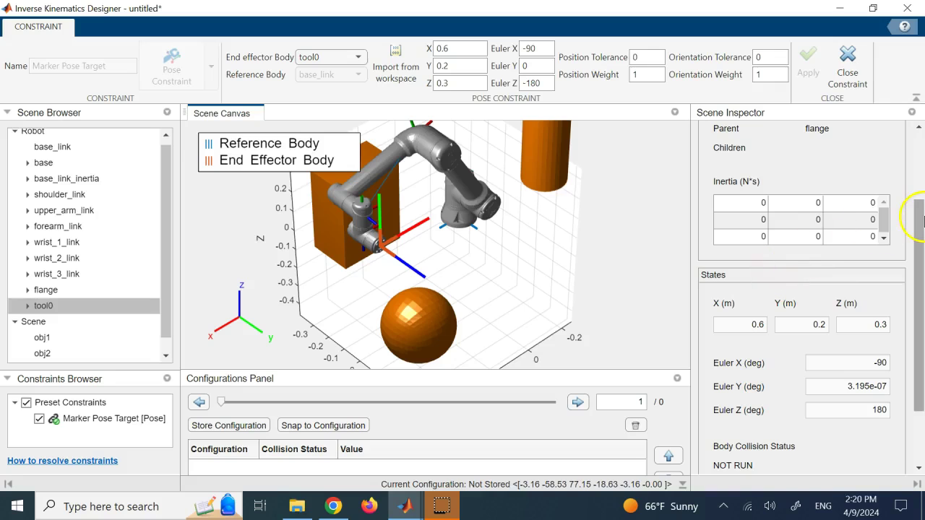
# - Examine the position and Euler angles of tool0 and wrist_2_link, and the body properties and states of forearm_link
pyautogui.moveTo(923, 220); pyautogui.dragTo(902, 288)
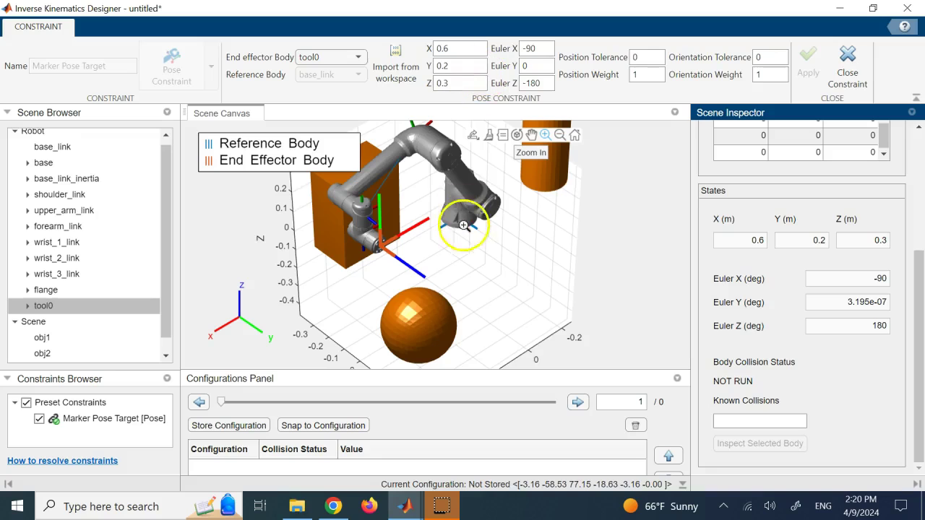
pyautogui.click(517, 135)
pyautogui.moveTo(491, 252); pyautogui.dragTo(471, 263)
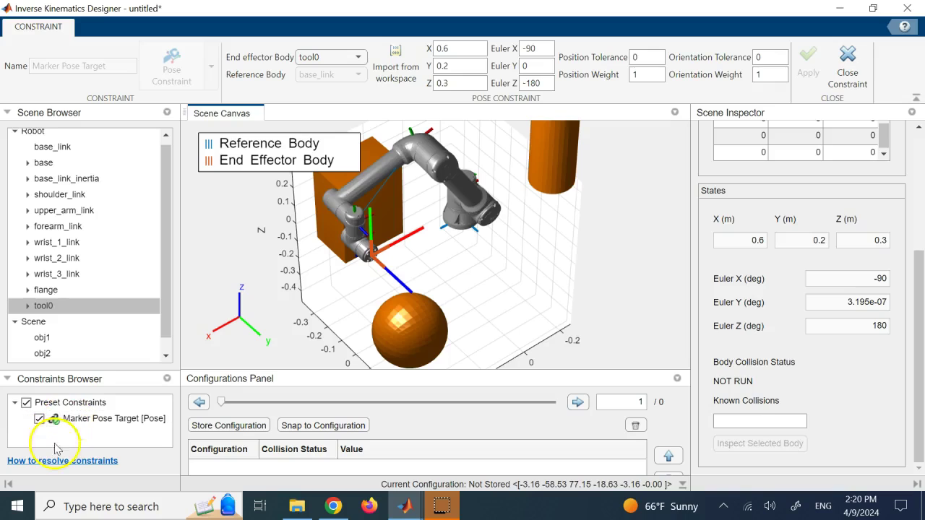
pyautogui.click(342, 210)
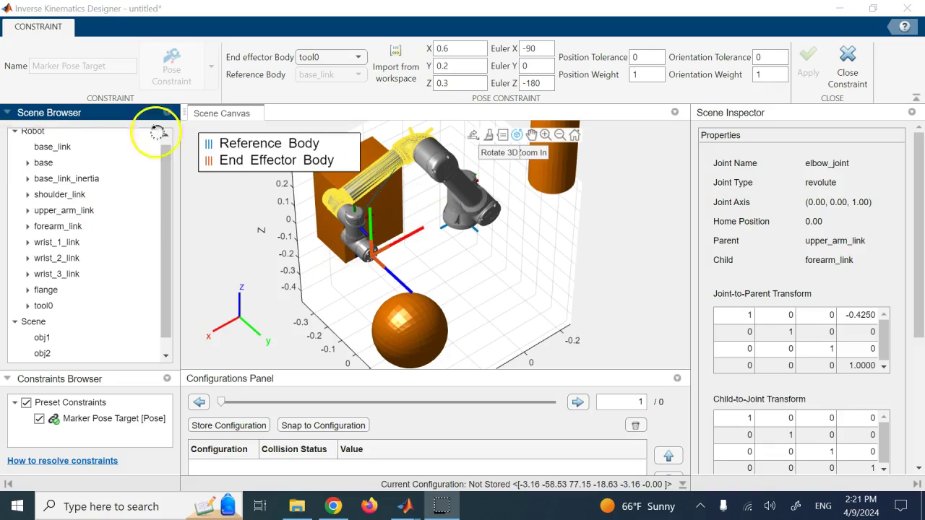
pyautogui.click(69, 259)
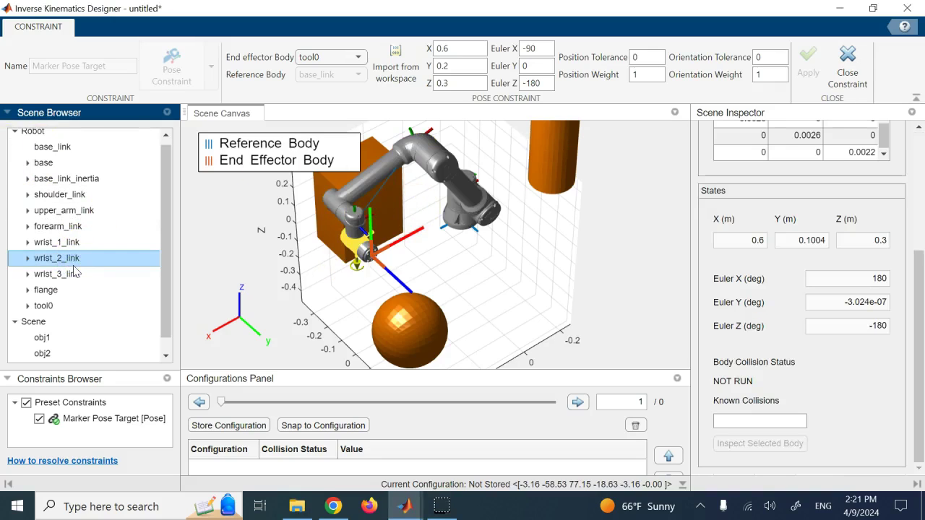
pyautogui.click(75, 229)
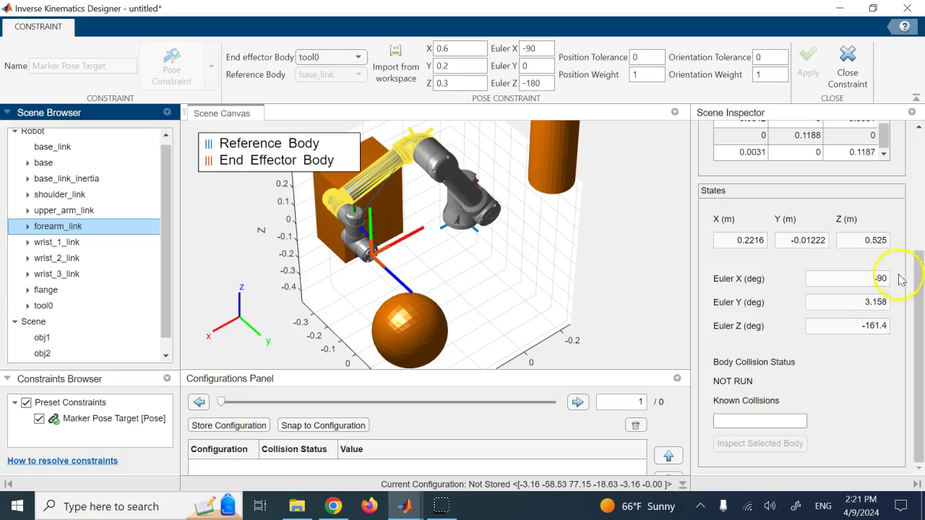
pyautogui.moveTo(916, 269); pyautogui.dragTo(921, 154)
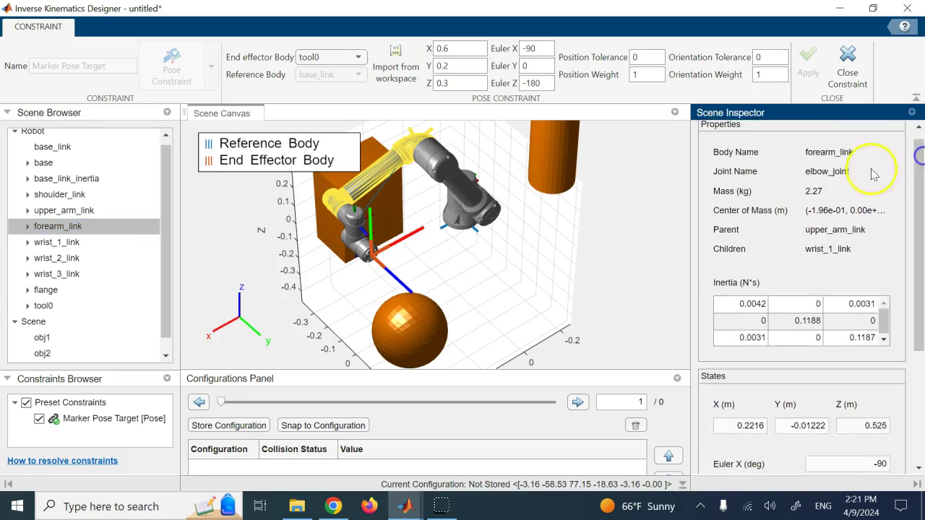
pyautogui.moveTo(915, 202); pyautogui.dragTo(919, 312)
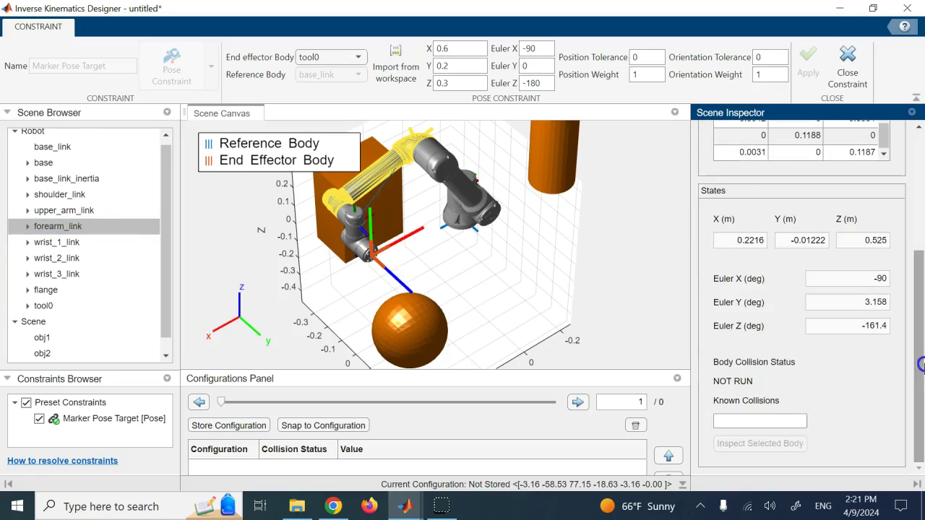
# - Examine the transforms, lower and upper limits and joint position of elbow_joint under forearm_link
pyautogui.click(28, 227)
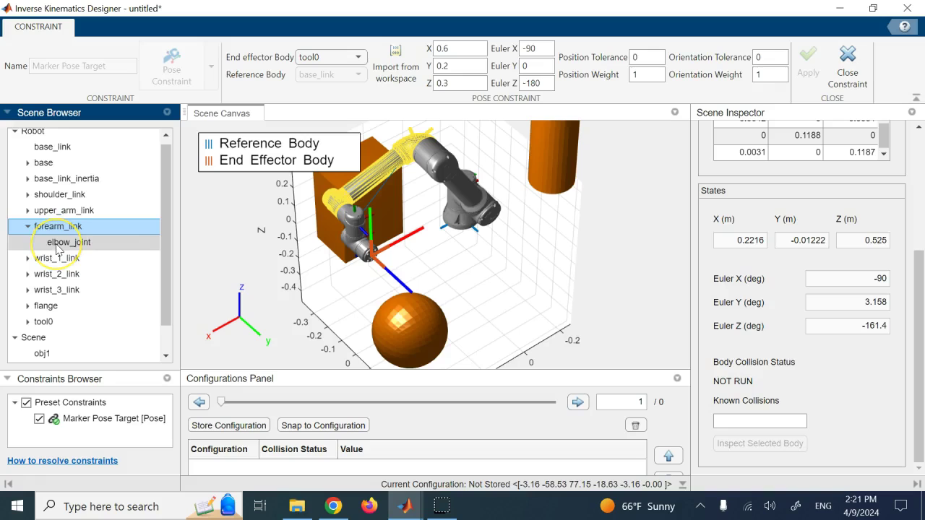
pyautogui.click(58, 244)
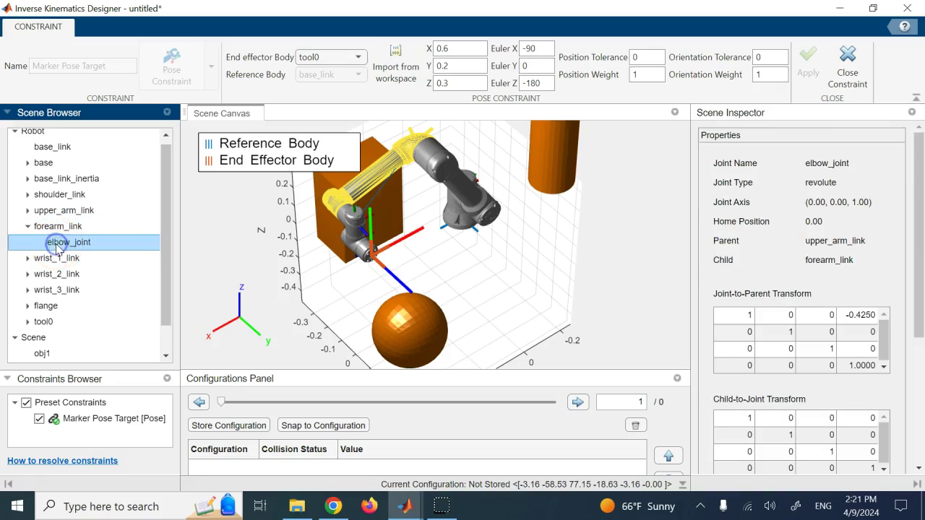
pyautogui.moveTo(920, 259); pyautogui.dragTo(918, 351)
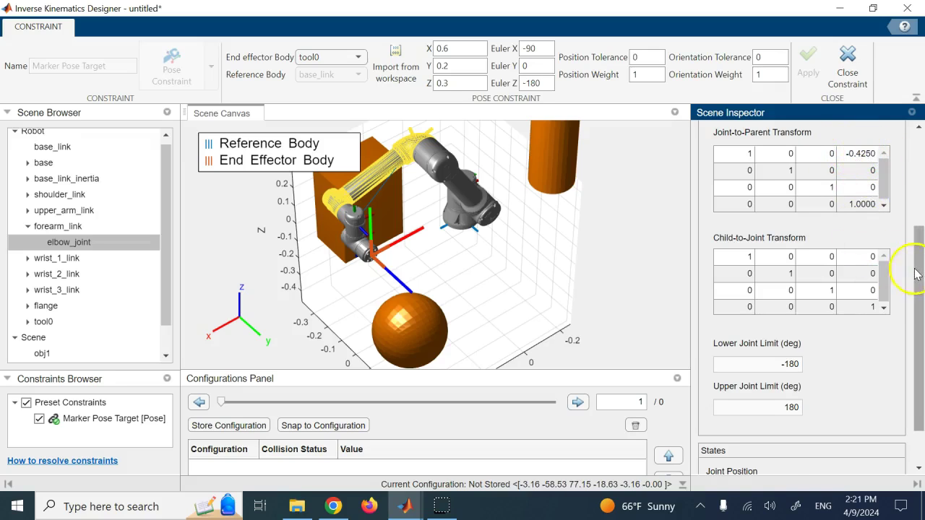
pyautogui.scroll(-2, 915, 268)
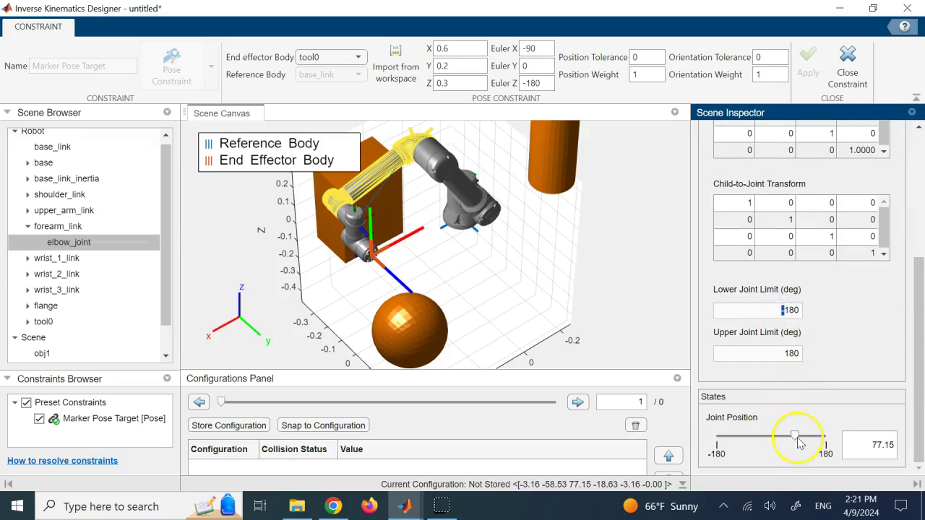
pyautogui.click(877, 449)
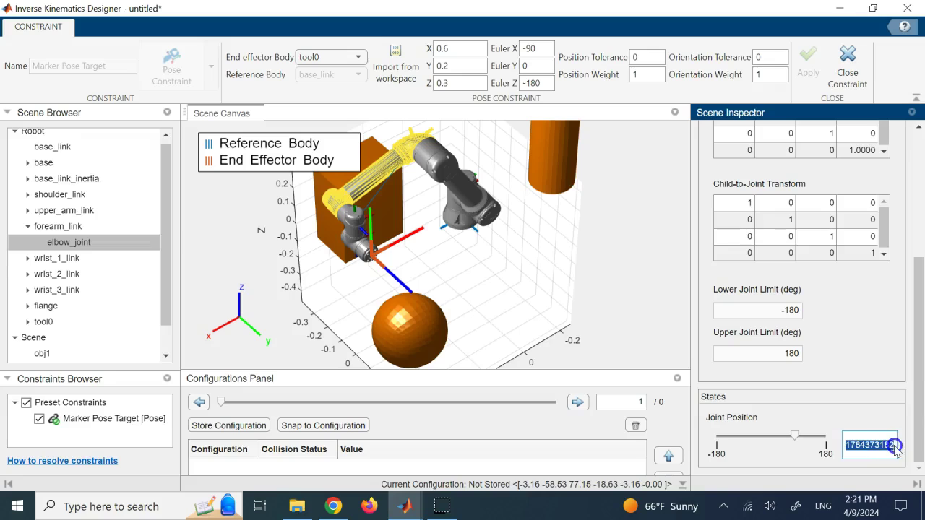
pyautogui.click(864, 432)
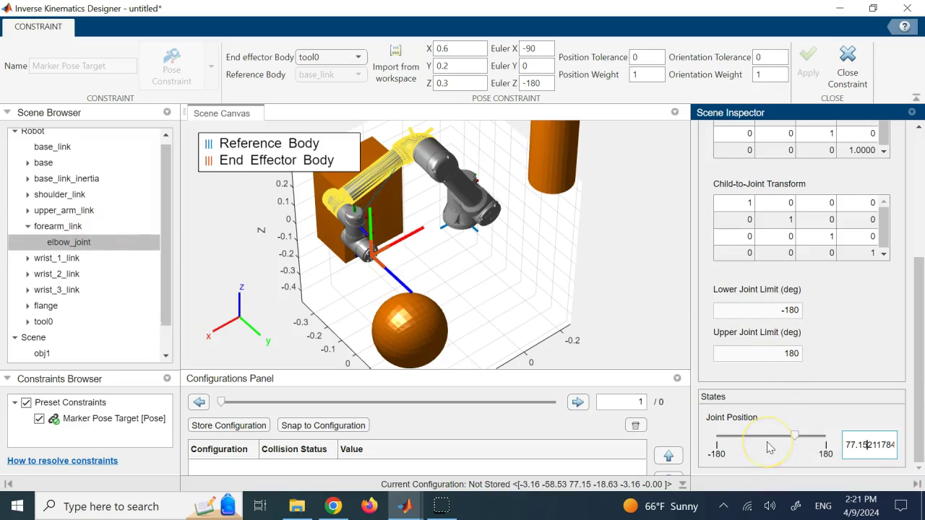
pyautogui.moveTo(920, 264); pyautogui.dragTo(915, 194)
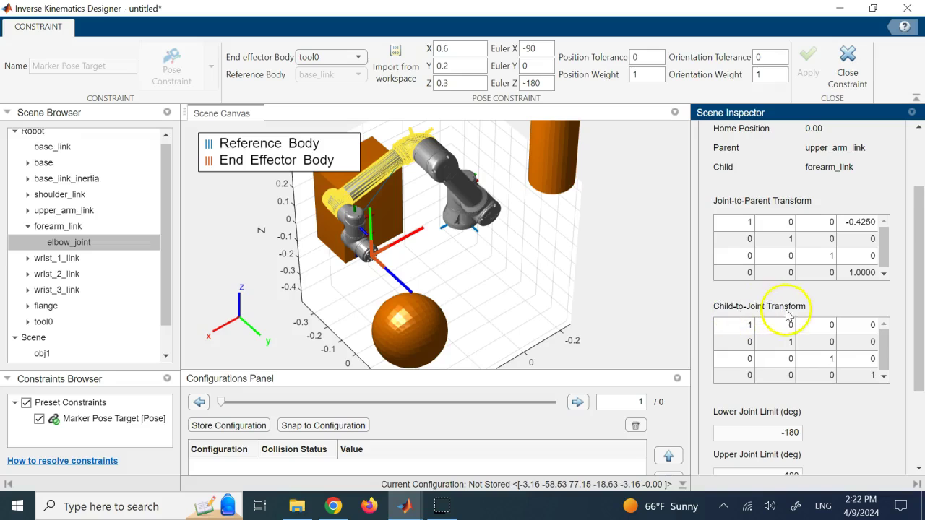
pyautogui.moveTo(432, 164)
pyautogui.mouseDown()
pyautogui.moveTo(437, 151)
pyautogui.moveTo(425, 148)
pyautogui.mouseUp()
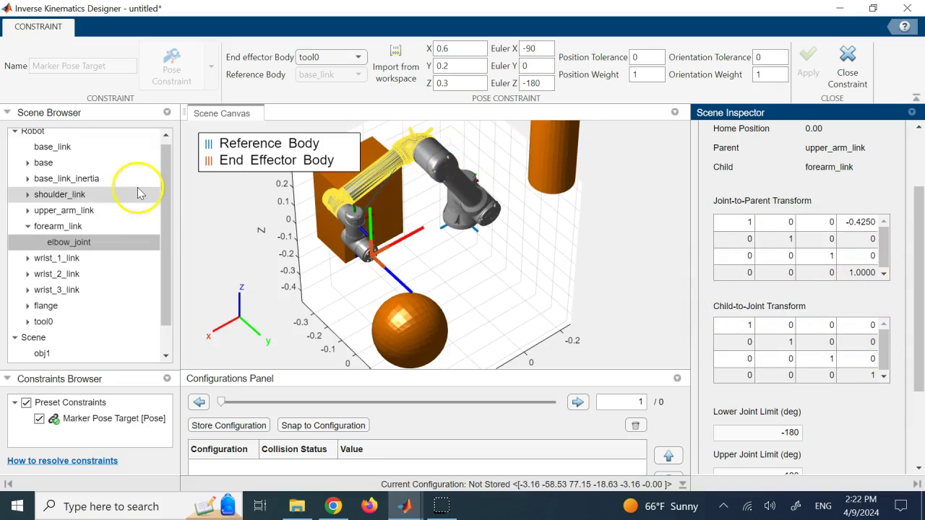
# - Collapse forearm_link in the robot tree and close the marker pose constraint
pyautogui.click(28, 226)
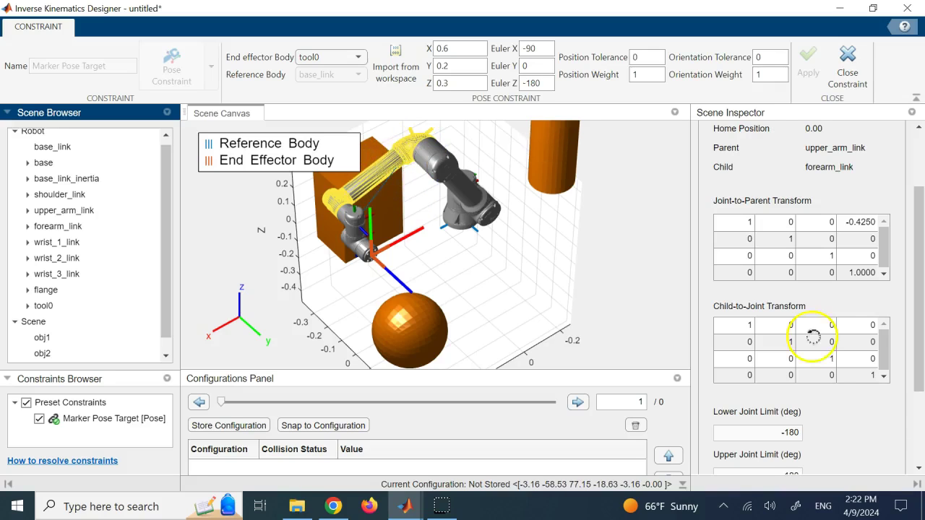
pyautogui.scroll(-3, 923, 417)
pyautogui.moveTo(916, 320); pyautogui.dragTo(913, 178)
pyautogui.click(848, 65)
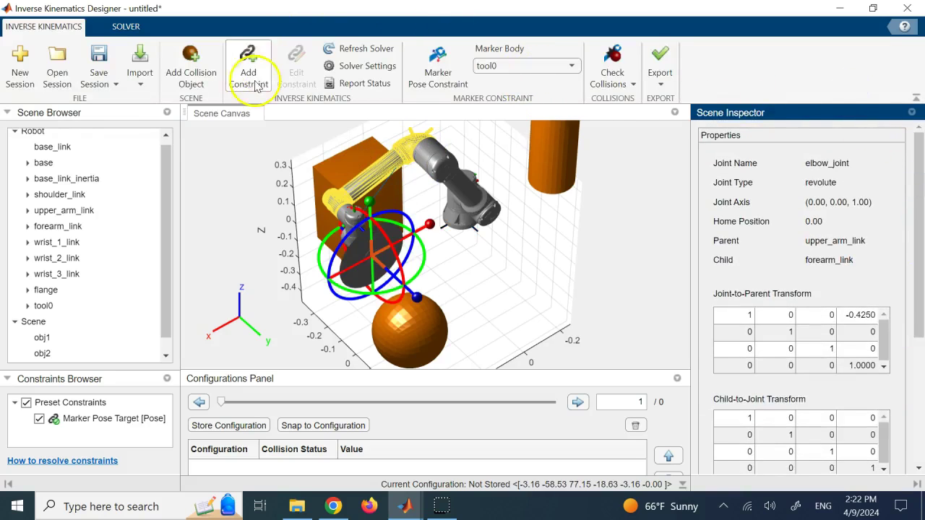
# - Start a joint bounds constraint, review its upper and lower joint limits and weights, and close it without applying
pyautogui.click(254, 87)
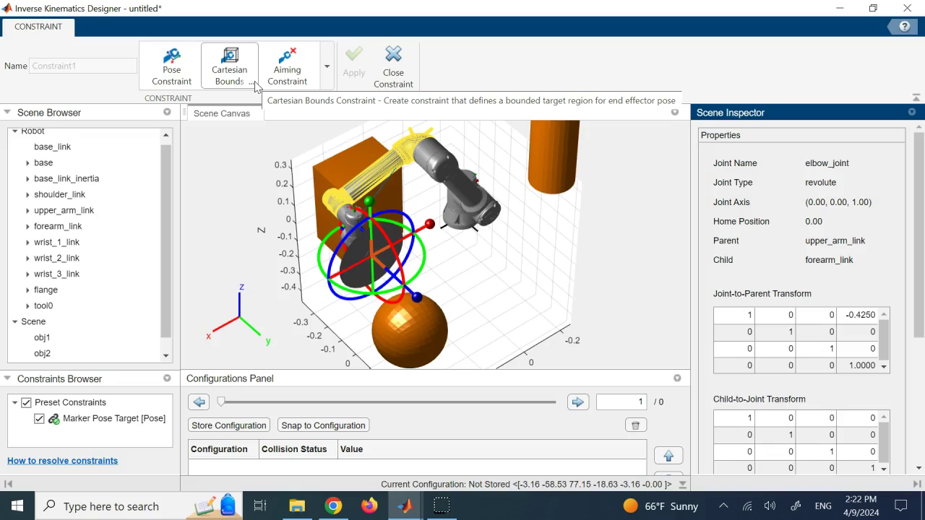
pyautogui.click(327, 67)
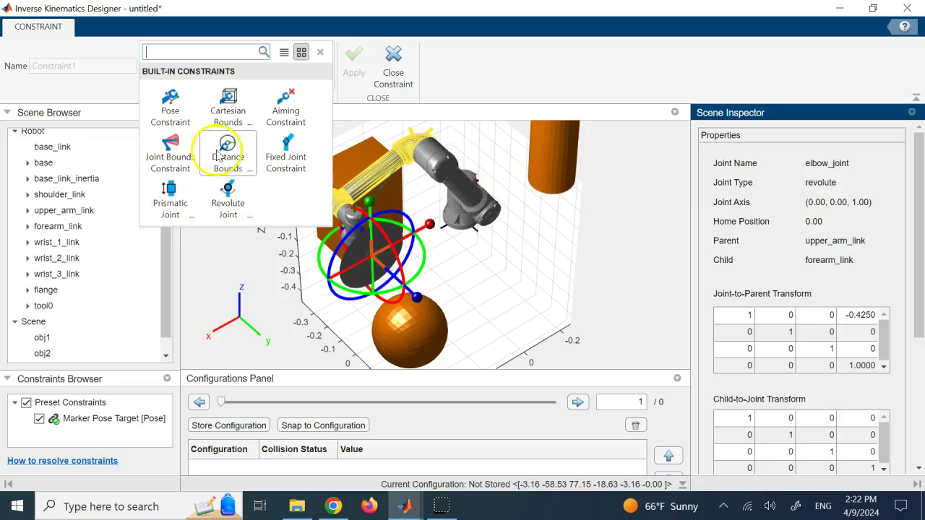
pyautogui.click(184, 172)
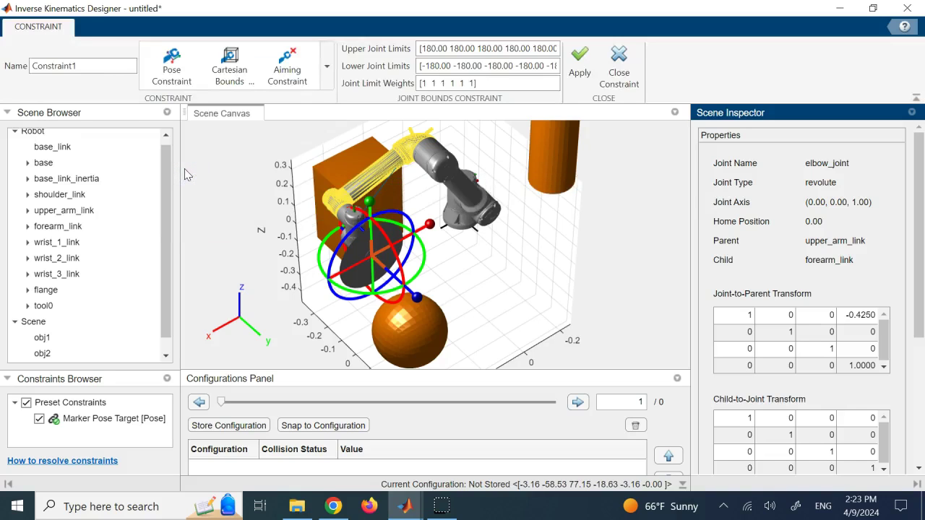
pyautogui.click(450, 48)
pyautogui.click(461, 66)
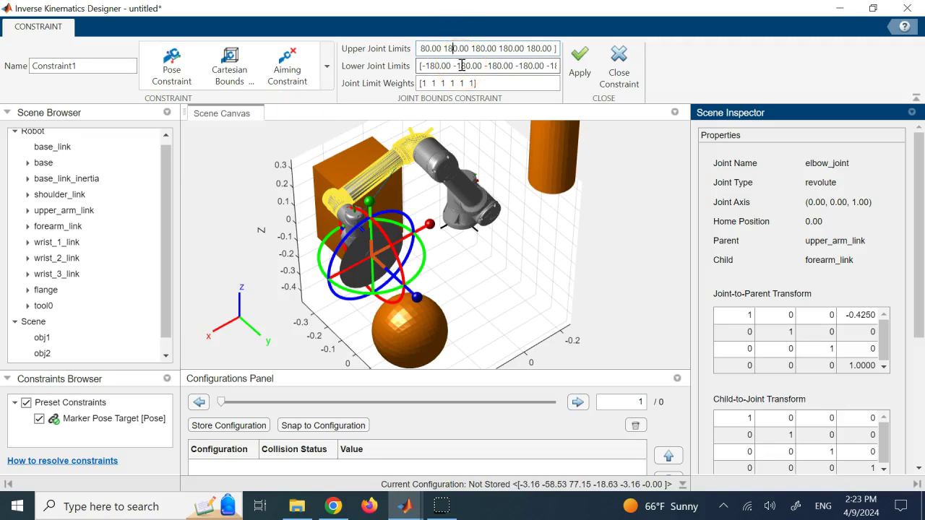
pyautogui.click(461, 66)
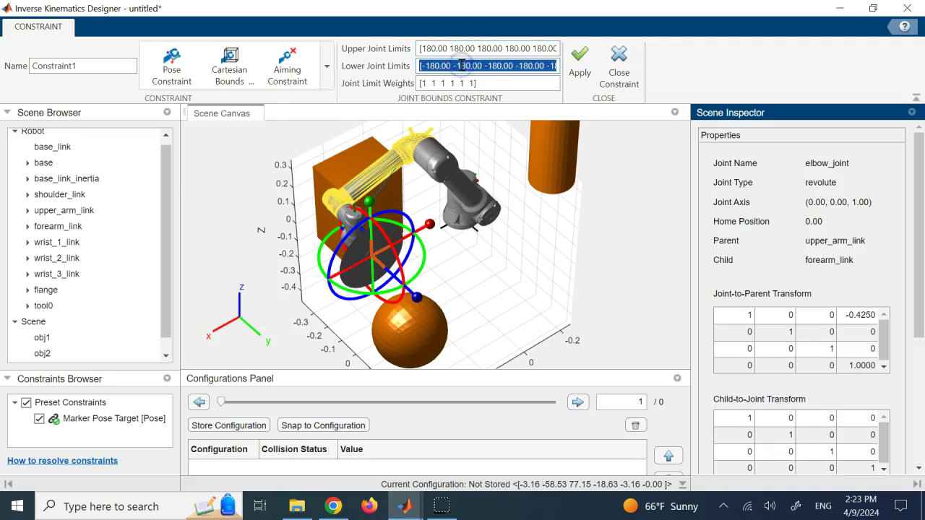
pyautogui.click(465, 66)
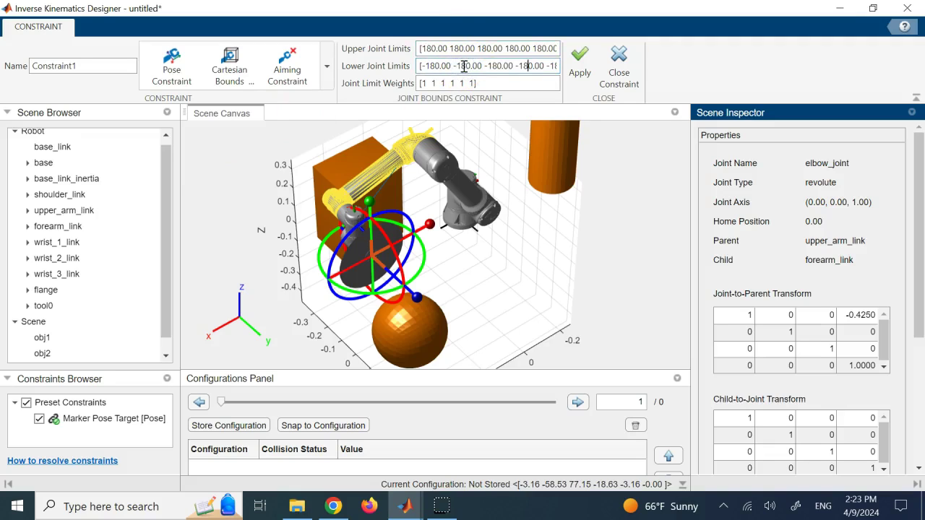
pyautogui.click(463, 80)
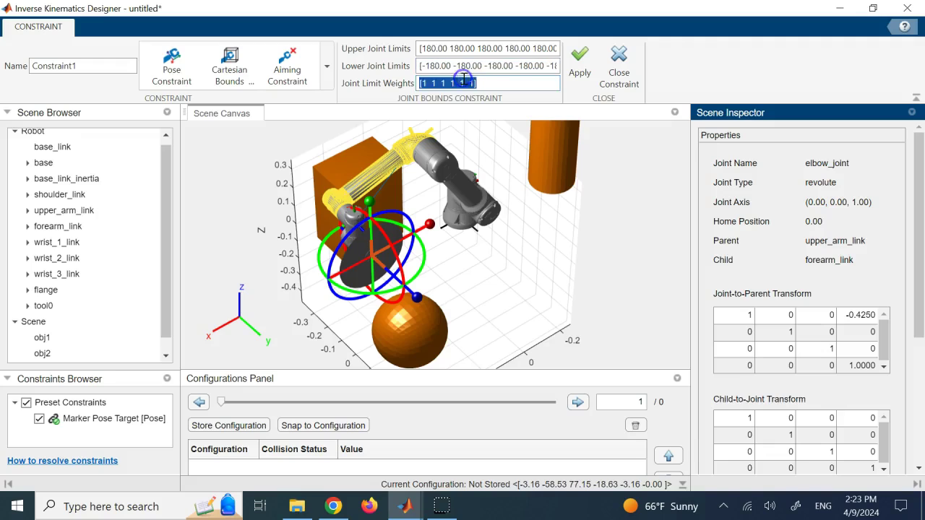
pyautogui.click(489, 82)
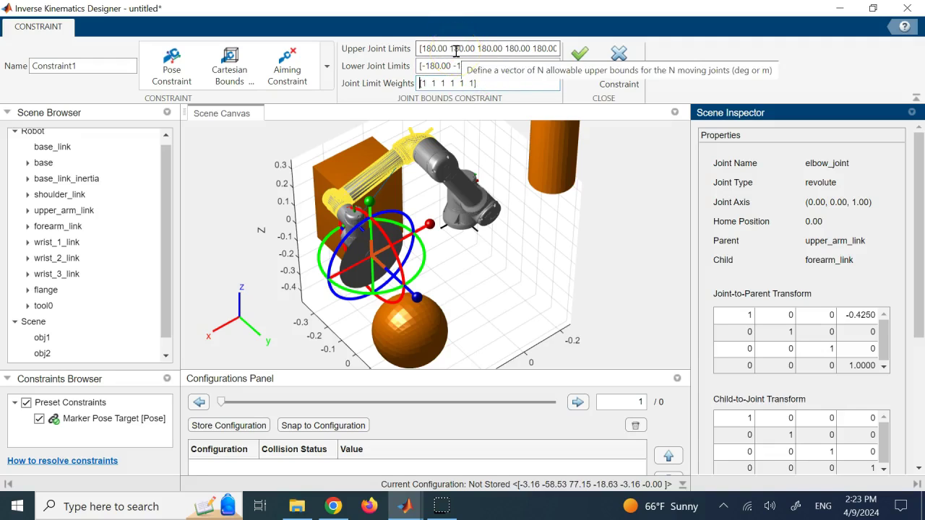
pyautogui.click(611, 62)
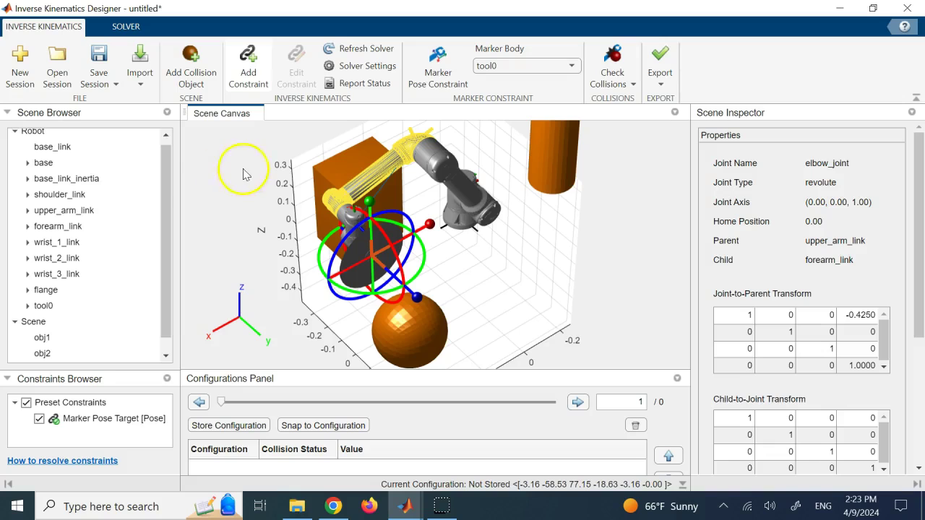
pyautogui.scroll(1, 65, 163)
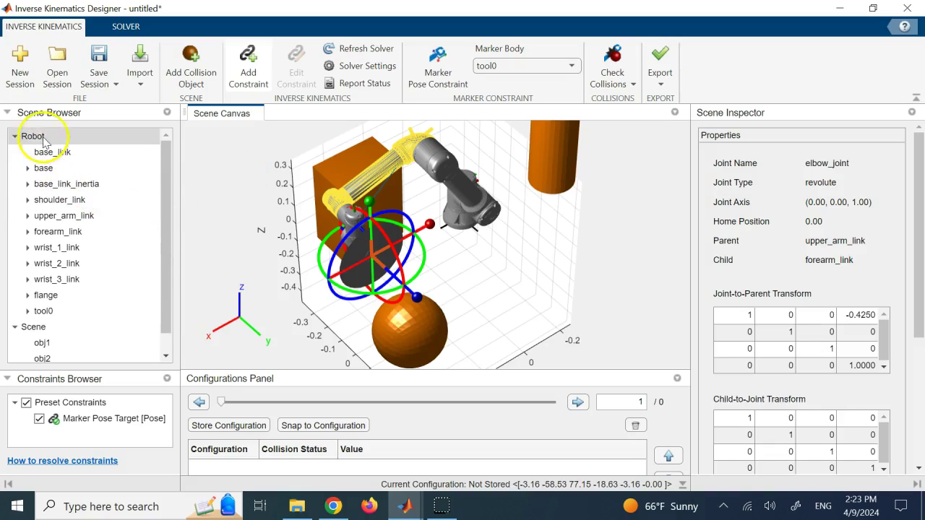
# - Start a revolute joint constraint and review its successor and predecessor transform settings
pyautogui.click(43, 140)
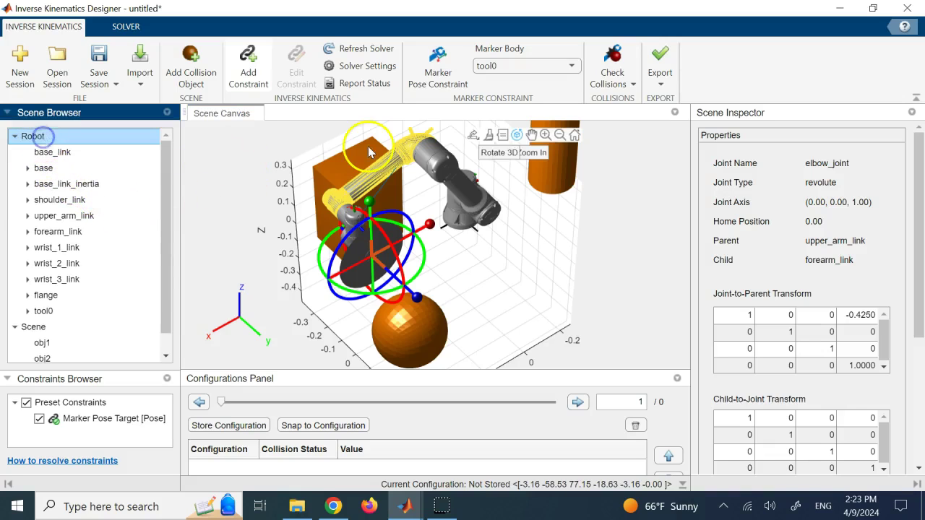
pyautogui.click(247, 65)
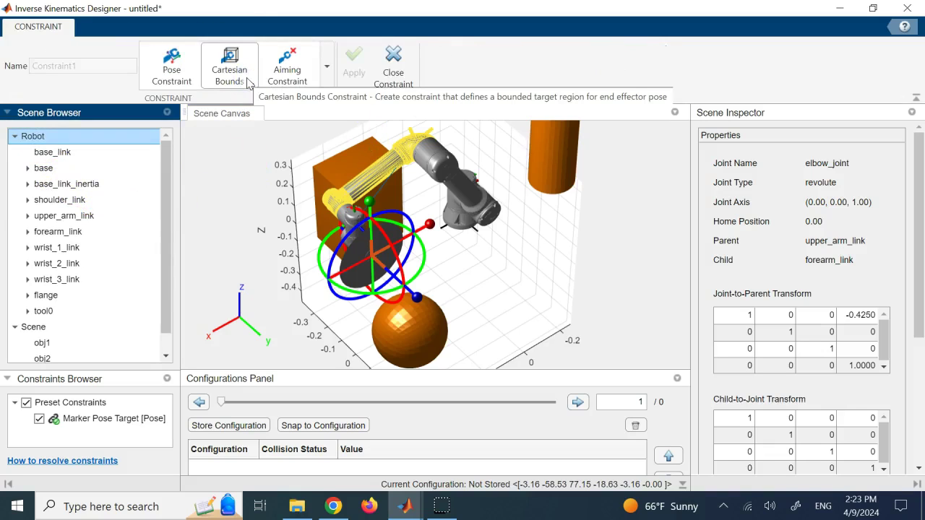
pyautogui.click(327, 66)
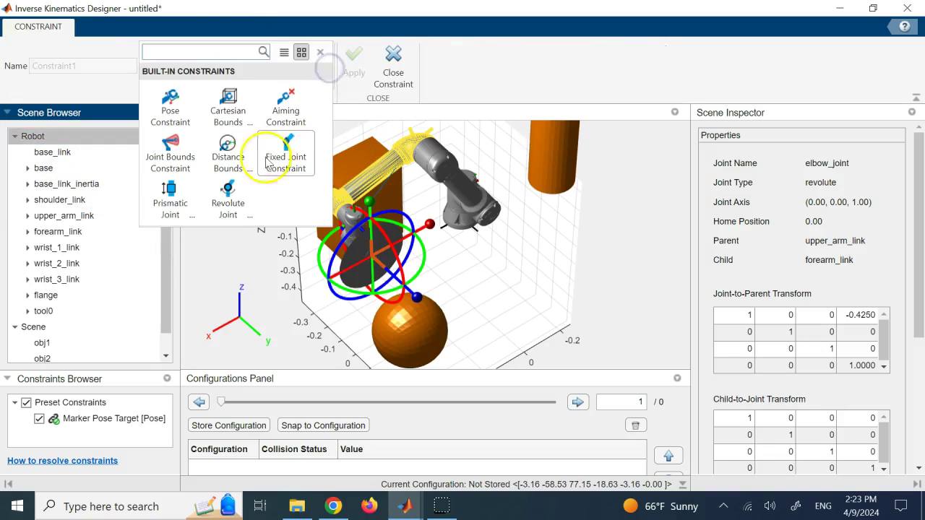
pyautogui.click(244, 206)
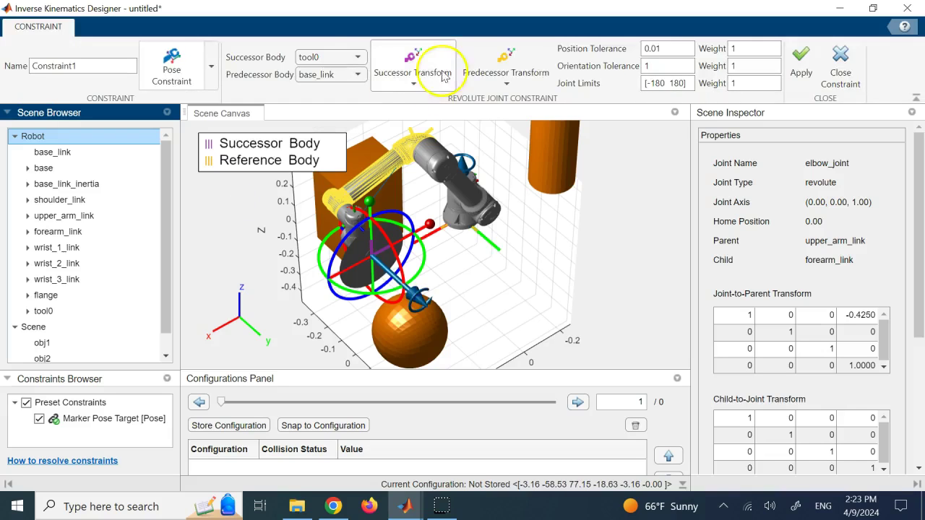
pyautogui.click(414, 84)
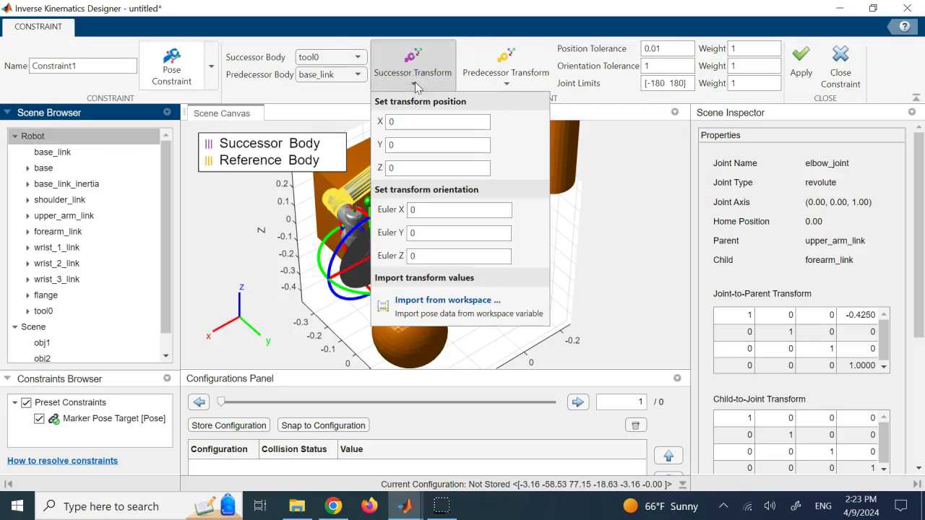
pyautogui.click(415, 83)
pyautogui.click(516, 82)
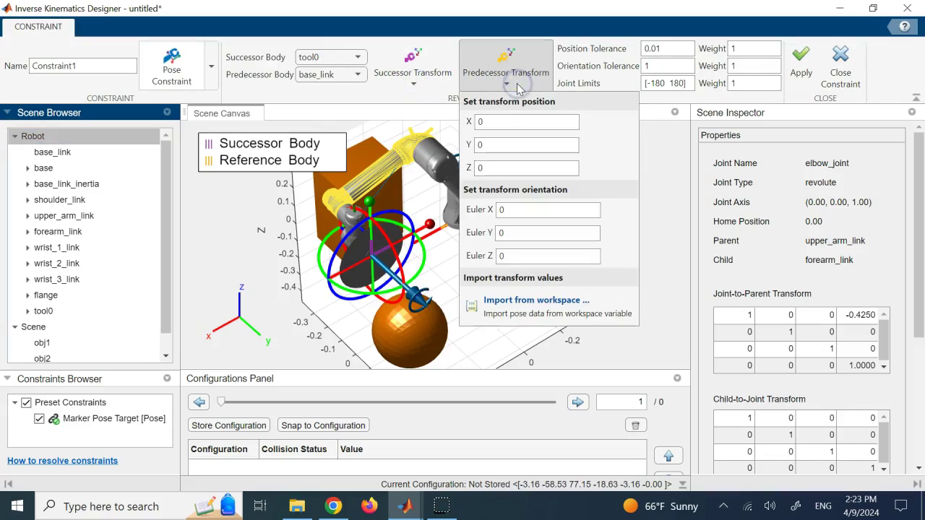
pyautogui.click(517, 84)
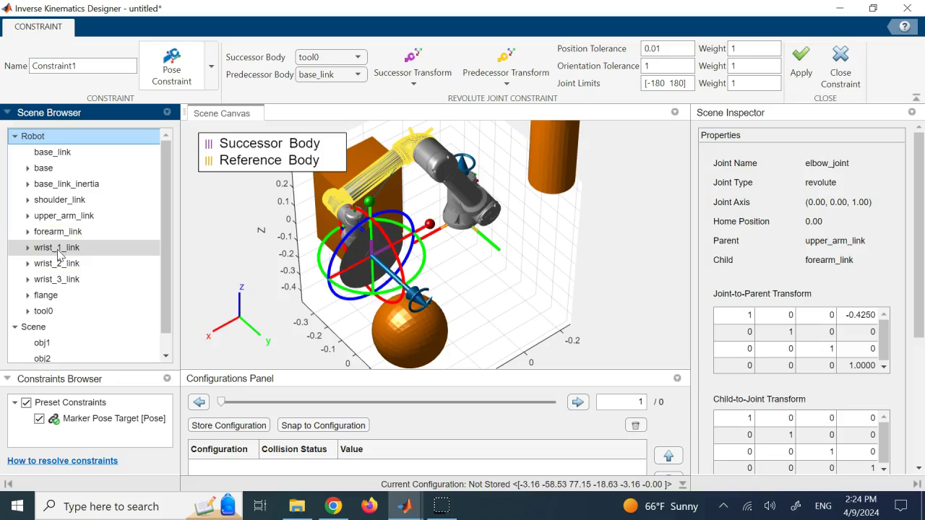
# - Set the constraint's successor body to upper_arm_link and its predecessor body to wrist_1_link, and review both transforms
pyautogui.click(357, 58)
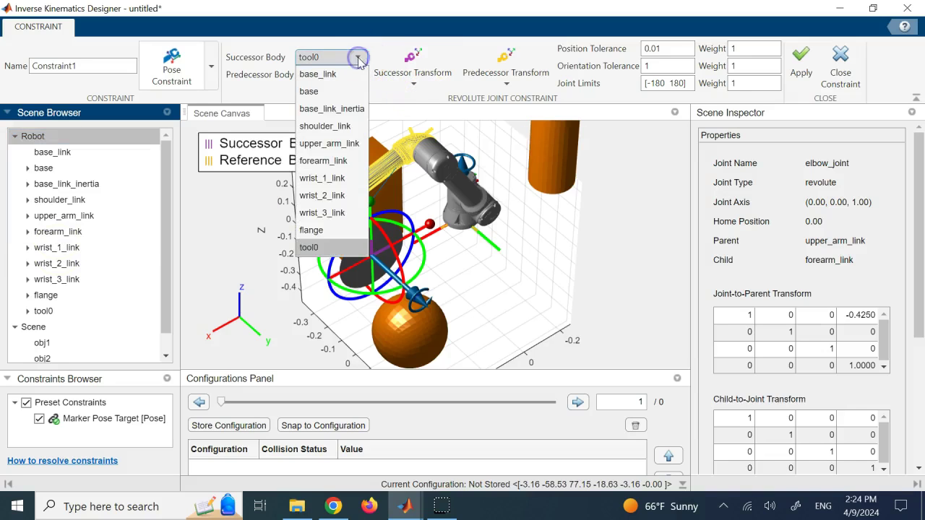
pyautogui.click(348, 143)
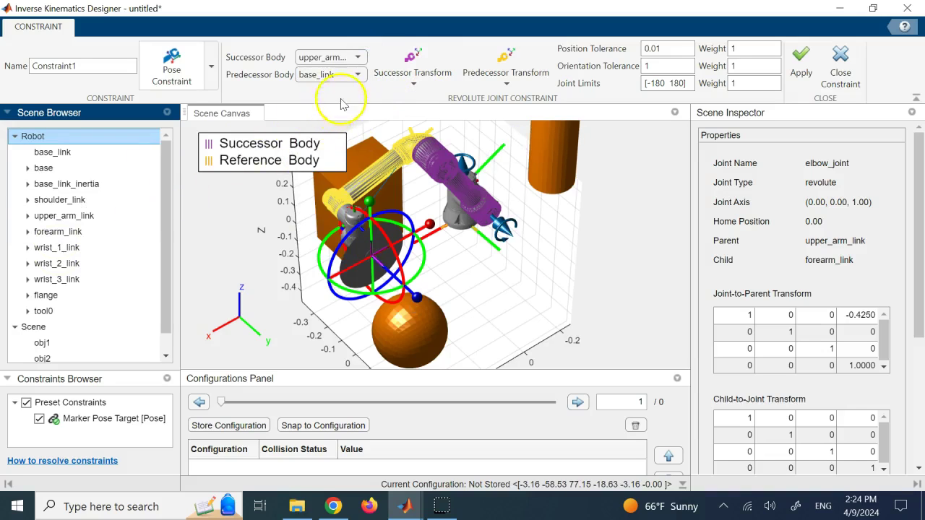
pyautogui.click(357, 75)
pyautogui.click(334, 192)
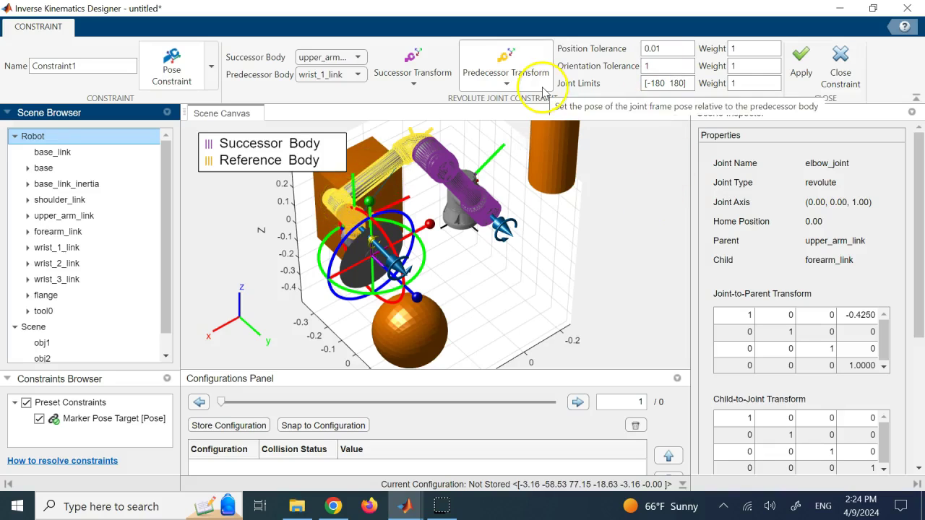
pyautogui.click(416, 81)
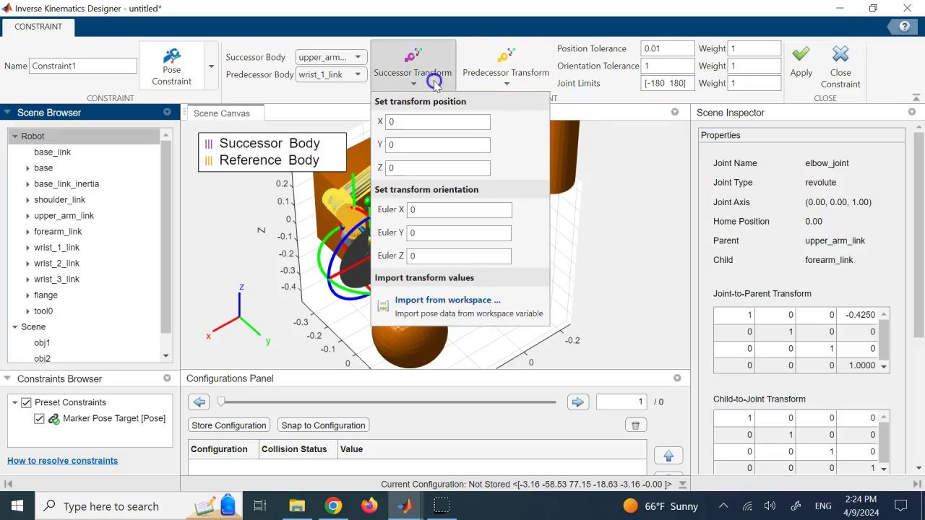
pyautogui.click(508, 85)
pyautogui.click(642, 149)
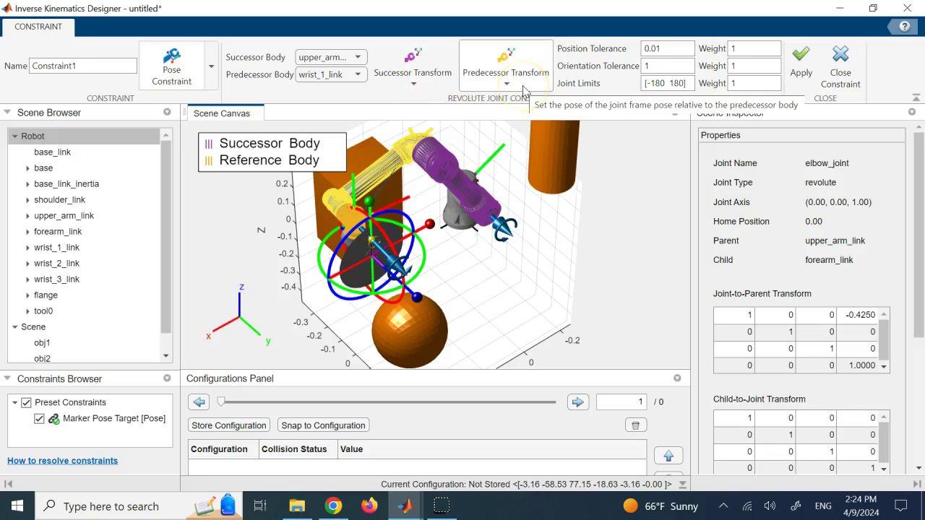
# - Set the revolute joint constraint's joint limits to [-160 160], apply it and close the constraint editor
pyautogui.tripleClick(672, 81)
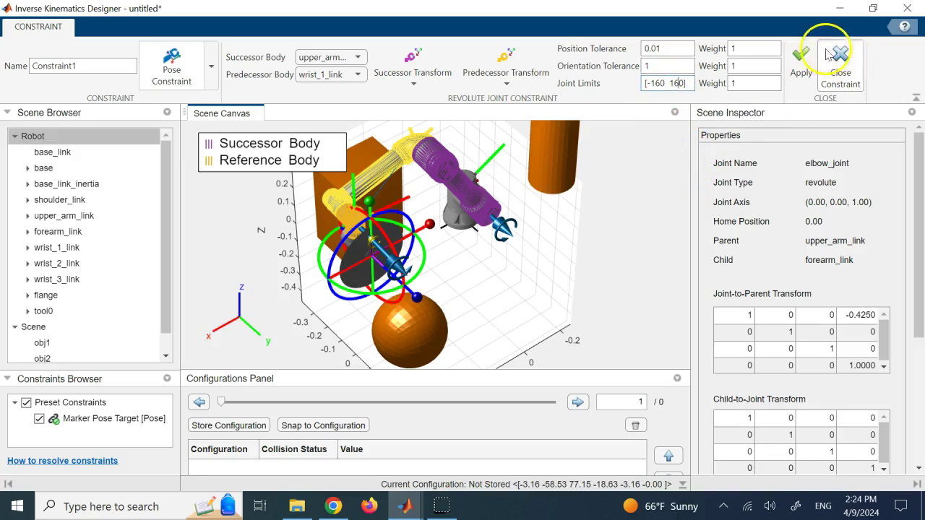
pyautogui.click(803, 58)
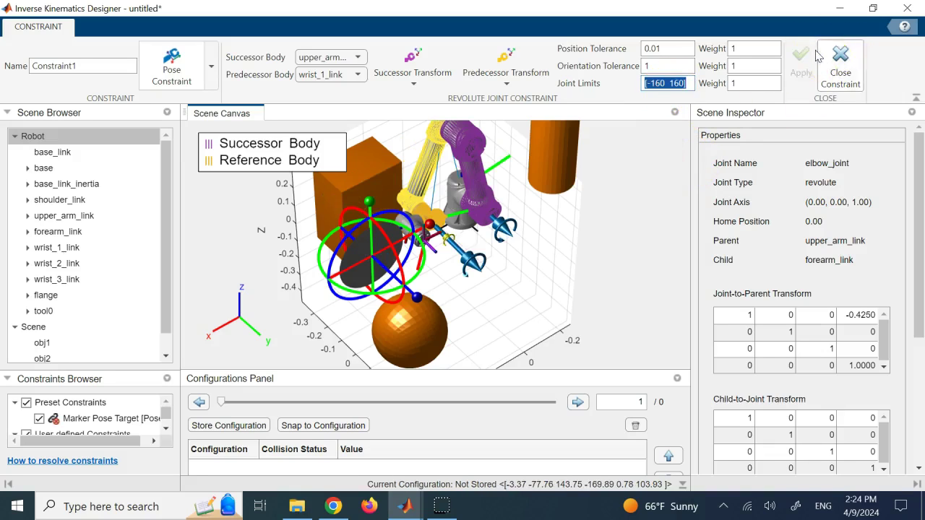
pyautogui.click(838, 61)
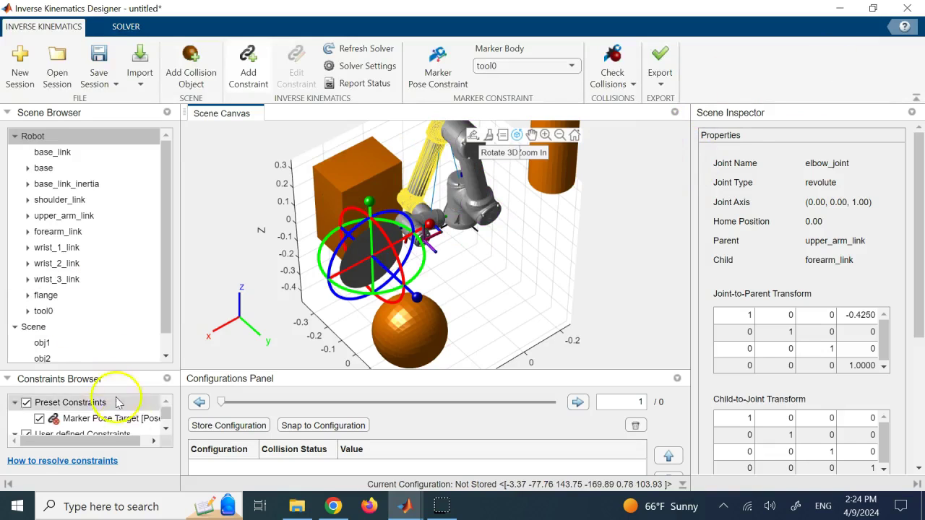
# - Enlarge the Constraints Browser and examine the marker pose and revolute joint constraints together with the resulting robot pose
pyautogui.moveTo(92, 370); pyautogui.dragTo(96, 293)
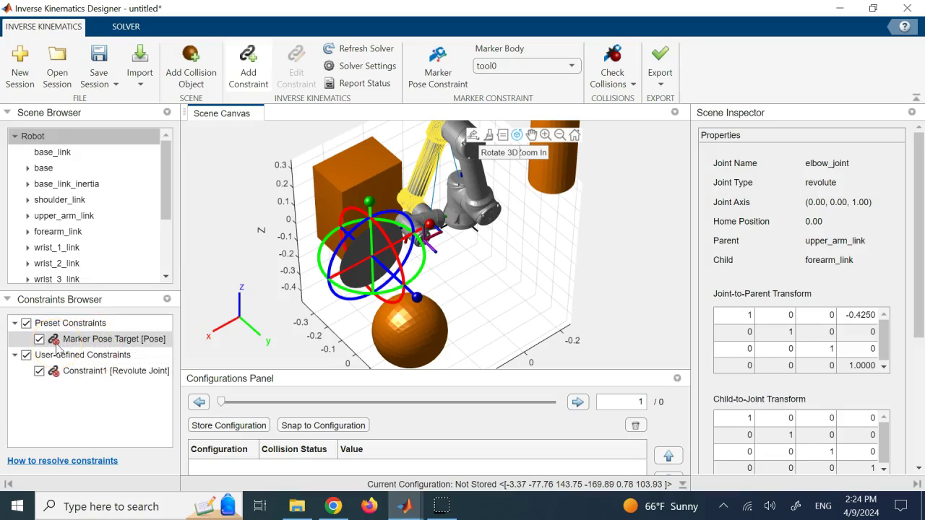
pyautogui.click(61, 378)
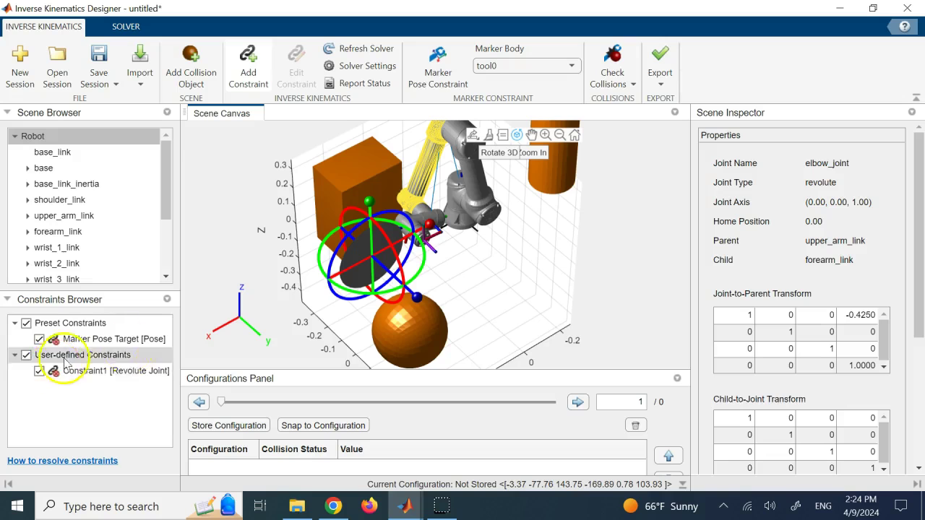
pyautogui.moveTo(529, 252); pyautogui.dragTo(487, 245)
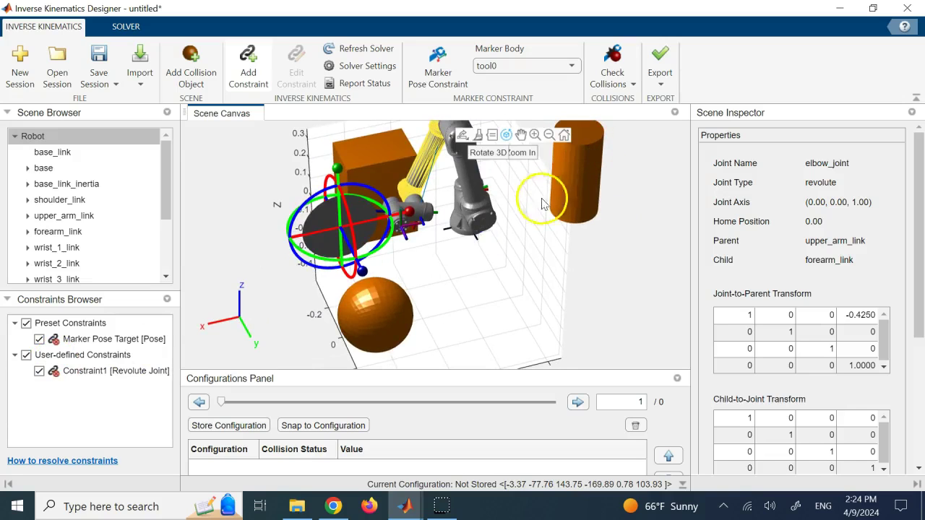
# - Run a collision check on the current configuration and review the collision status of the robot bodies
pyautogui.click(608, 82)
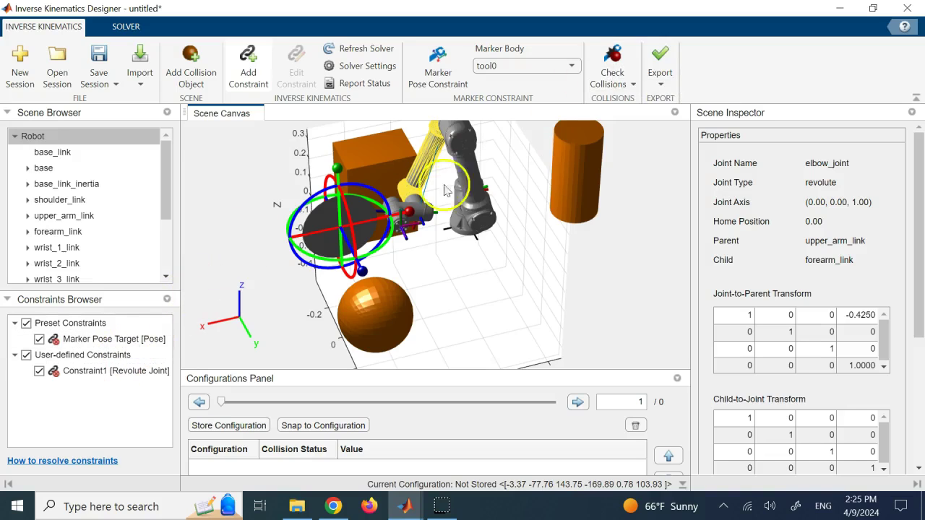
pyautogui.click(609, 58)
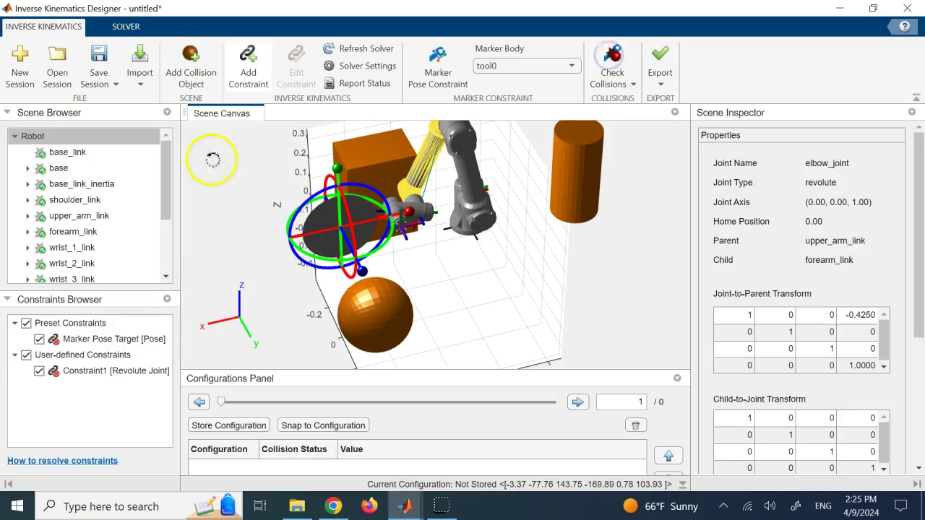
pyautogui.moveTo(167, 208); pyautogui.dragTo(167, 148)
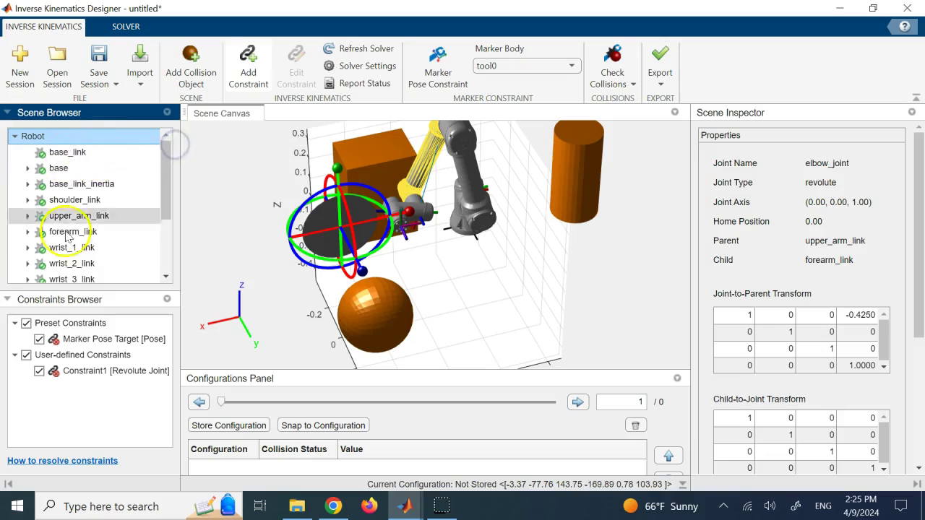
pyautogui.moveTo(165, 203); pyautogui.dragTo(180, 174)
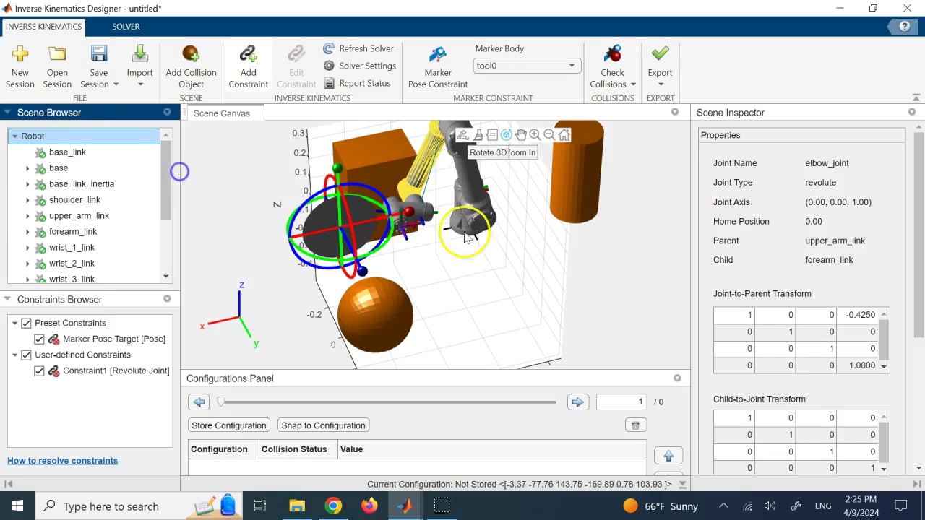
# - Examine the robot's pose relative to the collision objects, and the states and collision status of upper_arm_link
pyautogui.scroll(3, 481, 177)
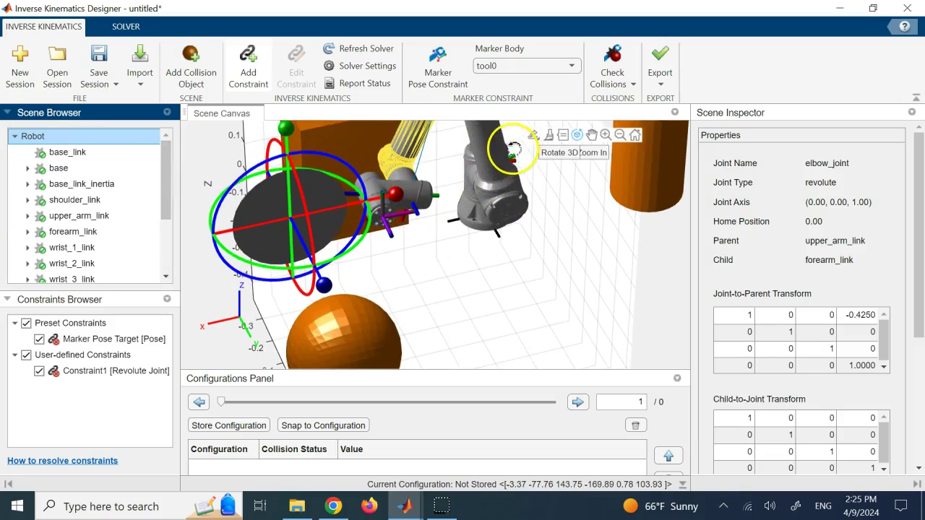
pyautogui.click(592, 134)
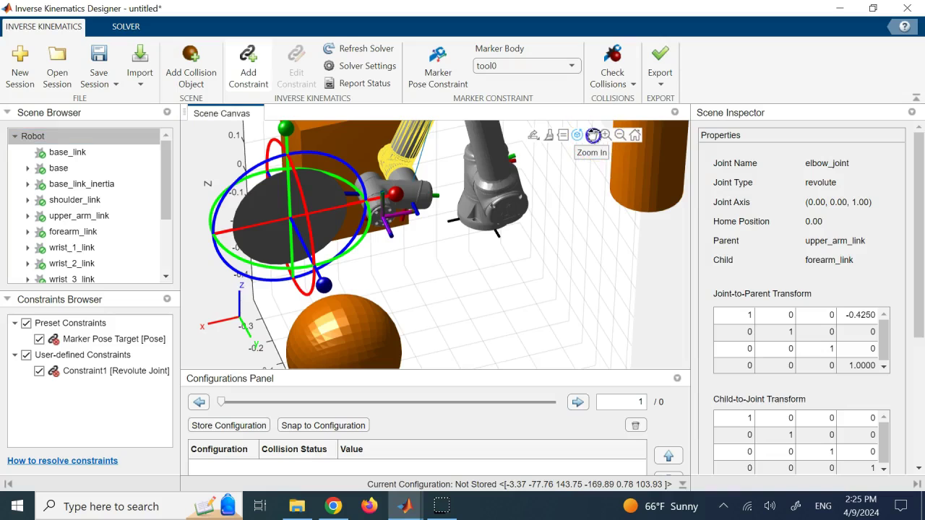
pyautogui.moveTo(441, 210); pyautogui.dragTo(429, 322)
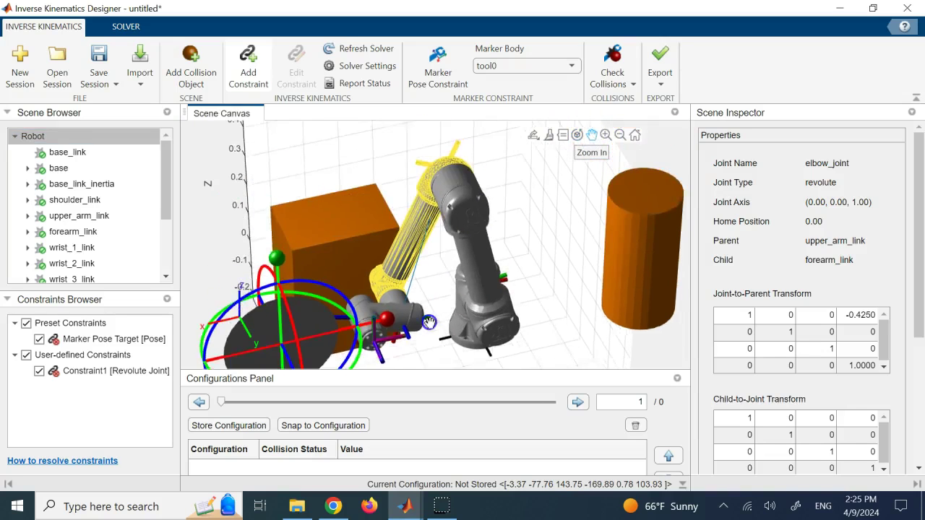
pyautogui.click(46, 135)
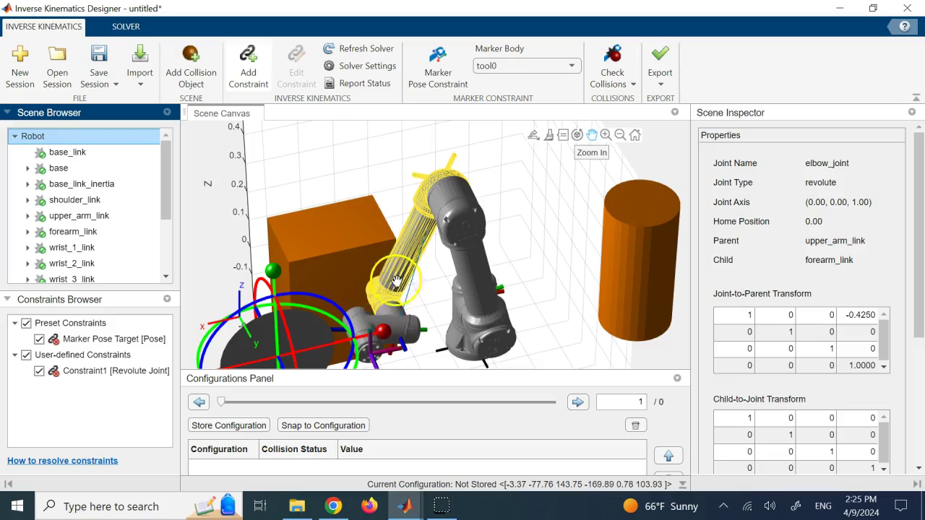
pyautogui.moveTo(518, 275); pyautogui.dragTo(600, 183)
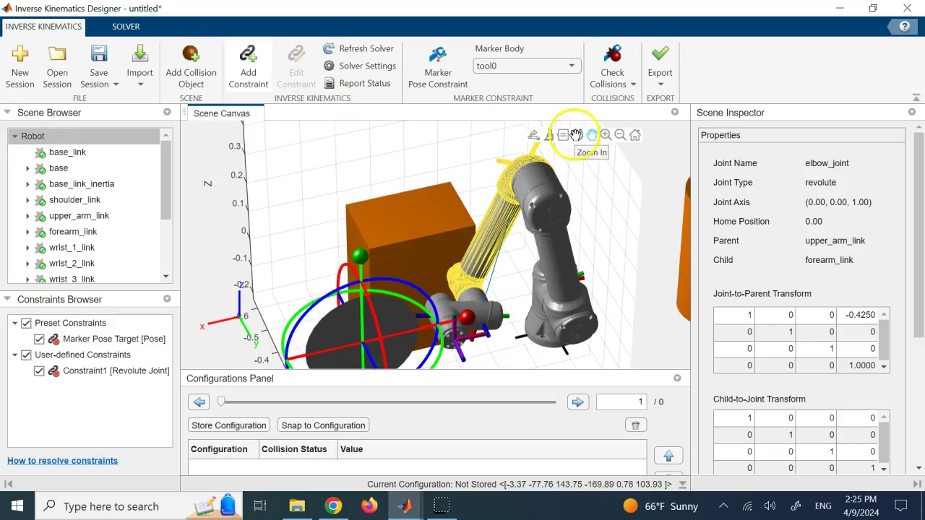
pyautogui.click(576, 136)
pyautogui.moveTo(618, 223); pyautogui.dragTo(650, 223)
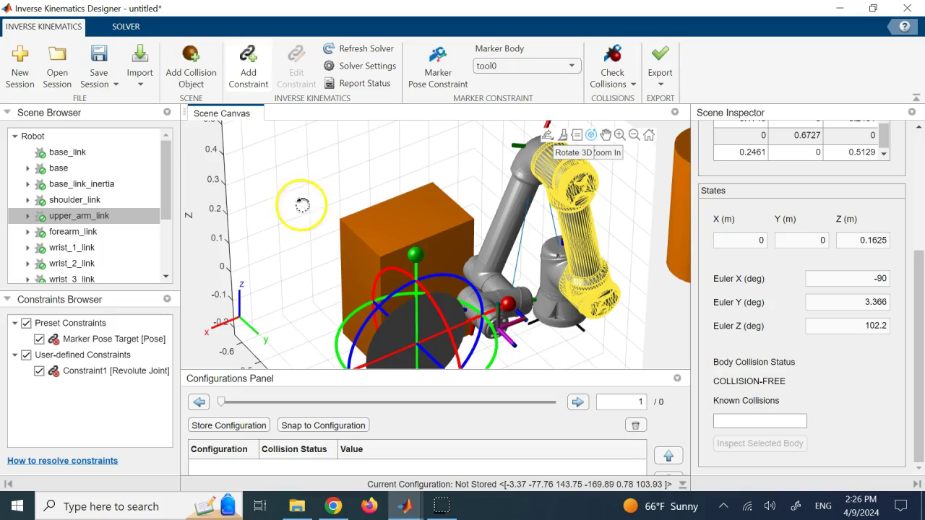
pyautogui.click(591, 136)
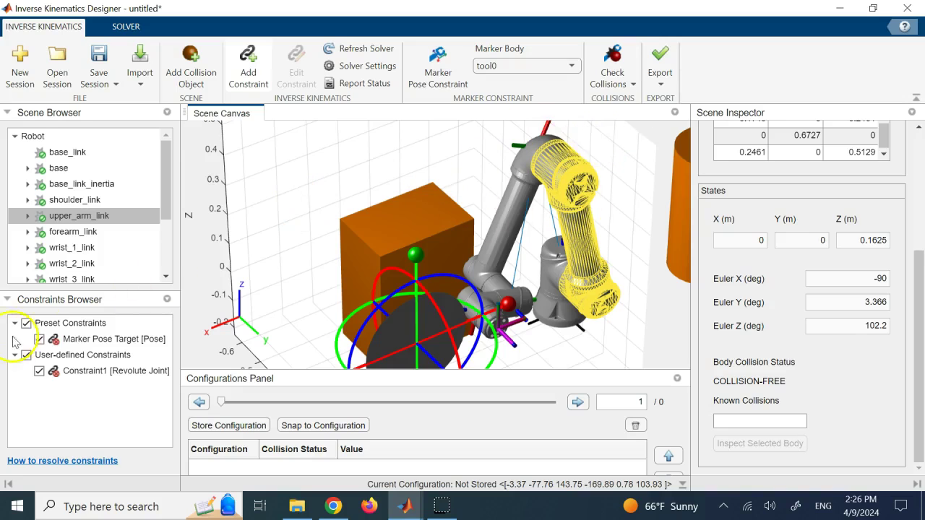
# - Open the revolute joint constraint for editing, review its joint limits, and close it without applying changes
pyautogui.rightClick(87, 371)
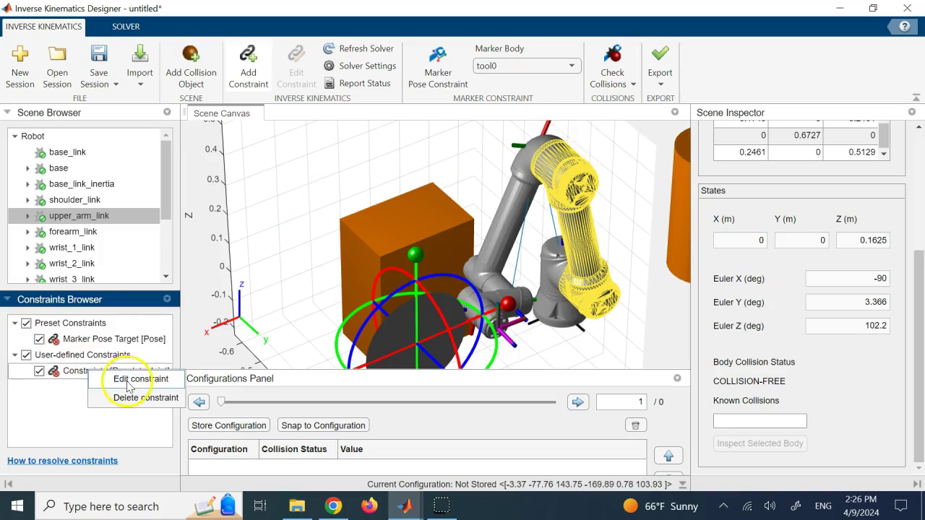
pyautogui.click(121, 378)
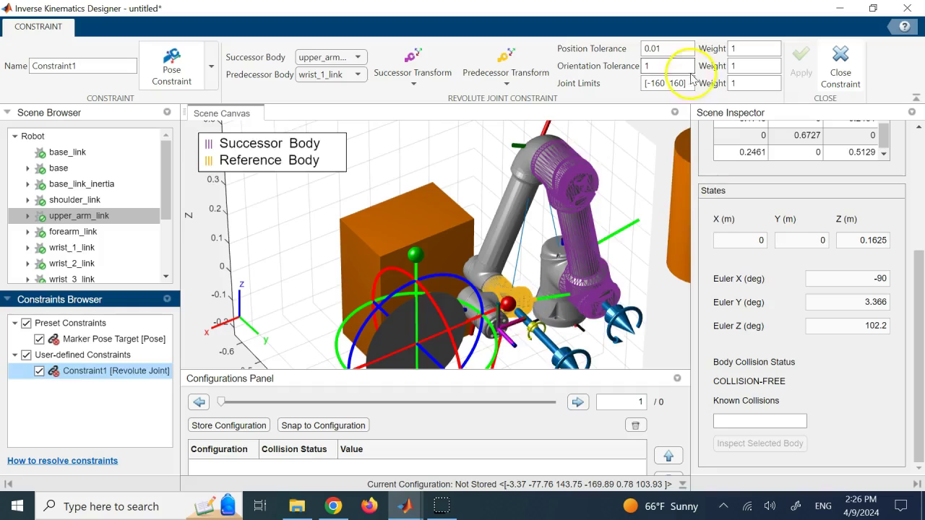
pyautogui.click(660, 81)
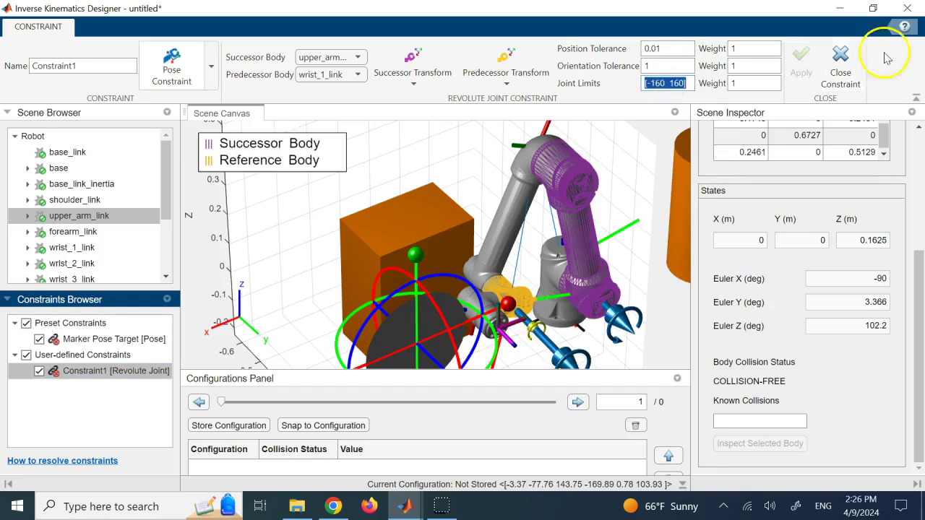
pyautogui.click(838, 61)
# - Delete the user-defined revolute joint constraint Constraint1
pyautogui.click(71, 370)
pyautogui.rightClick(71, 371)
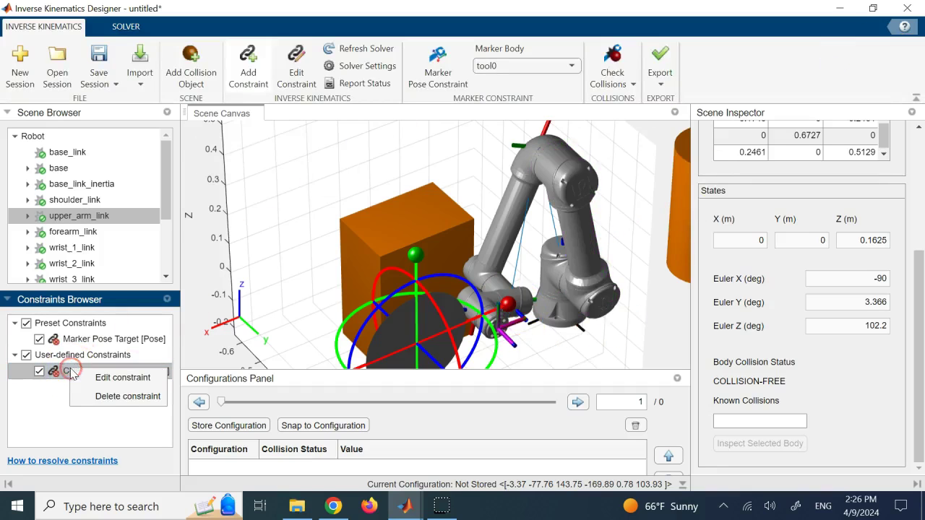
pyautogui.click(127, 396)
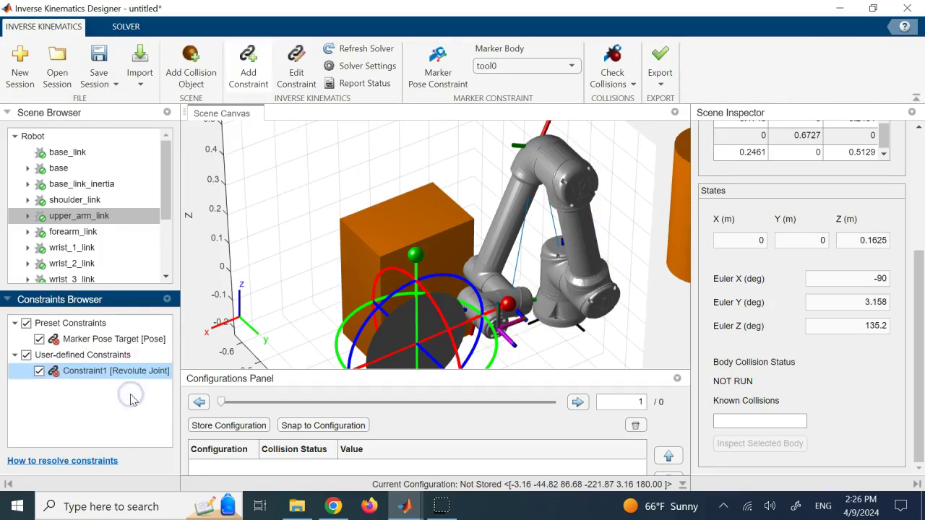
pyautogui.click(308, 176)
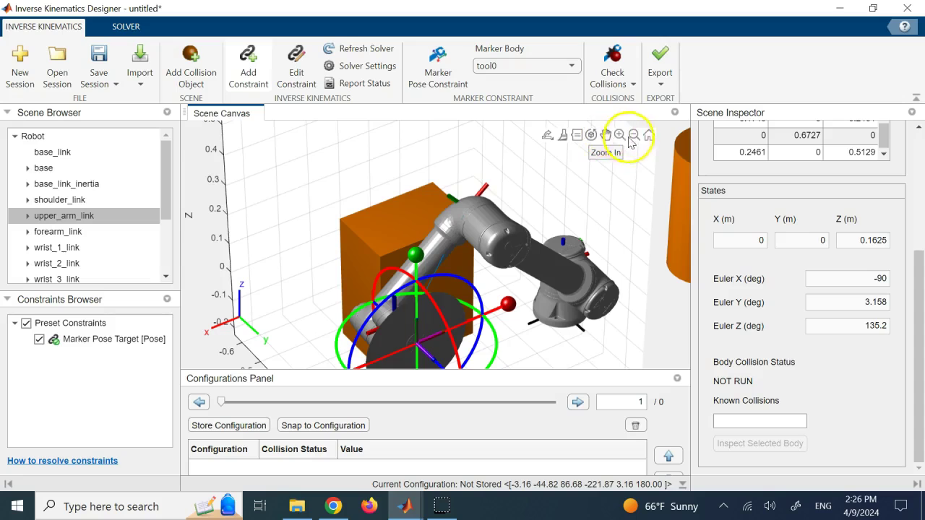
# - Move the tool0 marker along its blue axis so the robot arm swings toward the collision box obj1
pyautogui.click(417, 294)
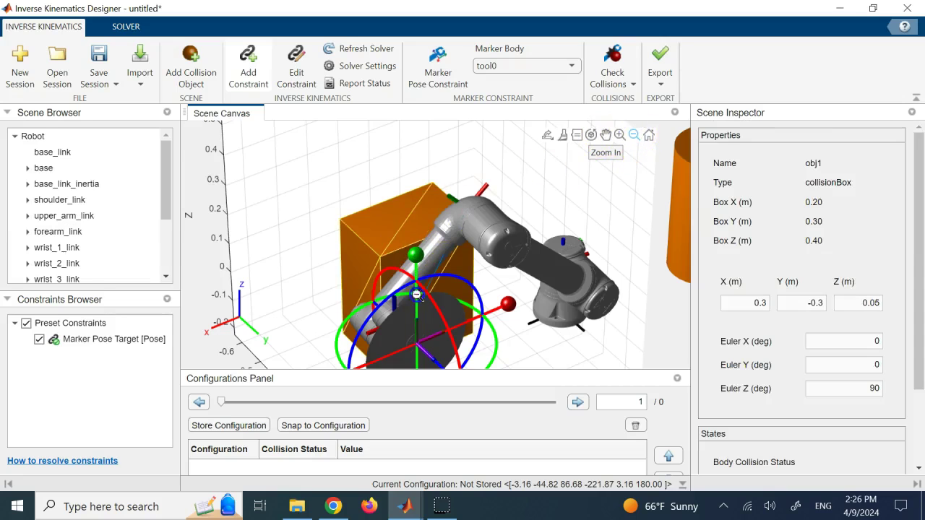
pyautogui.click(408, 190)
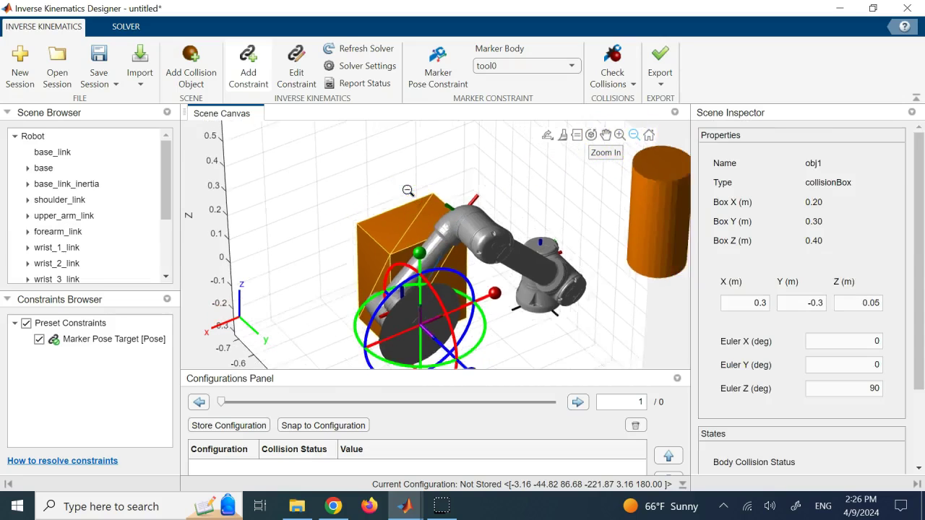
pyautogui.click(512, 217)
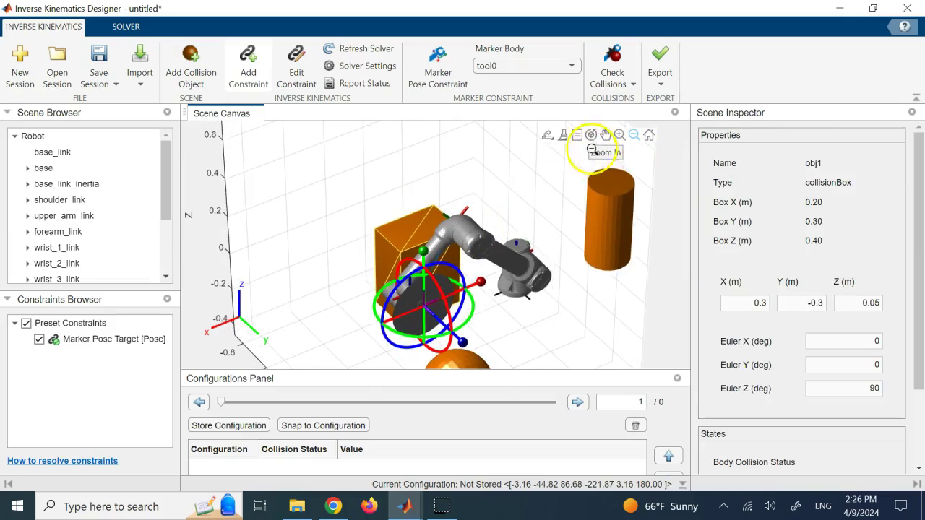
pyautogui.click(592, 135)
pyautogui.moveTo(552, 204)
pyautogui.mouseDown()
pyautogui.moveTo(550, 213)
pyautogui.moveTo(555, 204)
pyautogui.mouseUp()
pyautogui.click(591, 135)
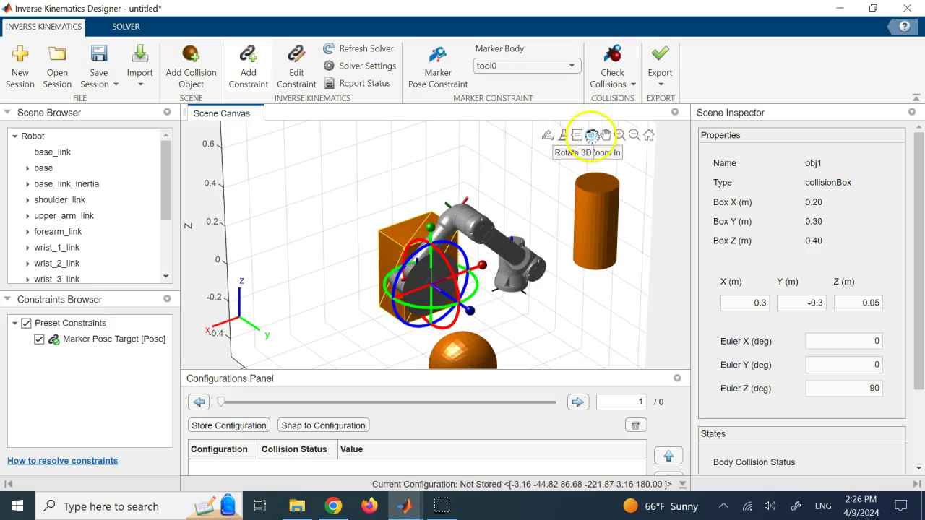
pyautogui.click(541, 280)
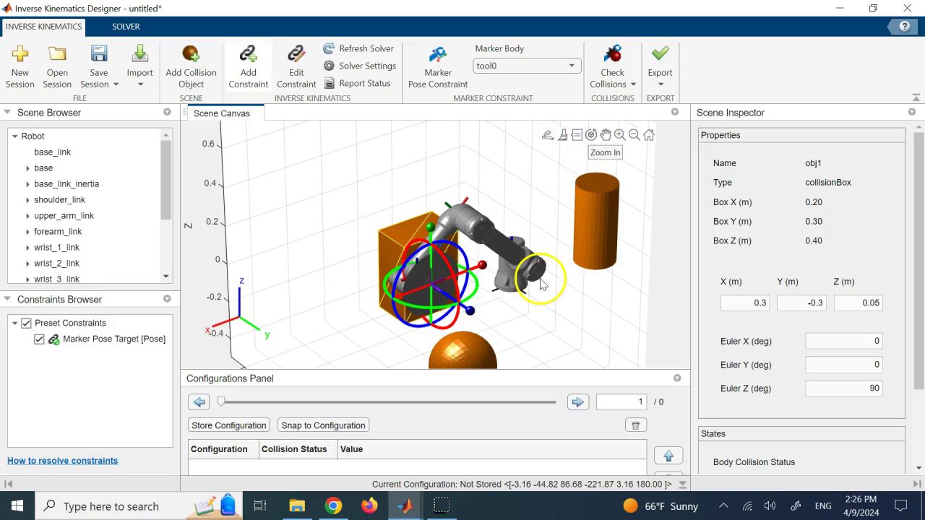
pyautogui.click(471, 311)
pyautogui.moveTo(462, 310); pyautogui.dragTo(435, 291)
pyautogui.click(542, 316)
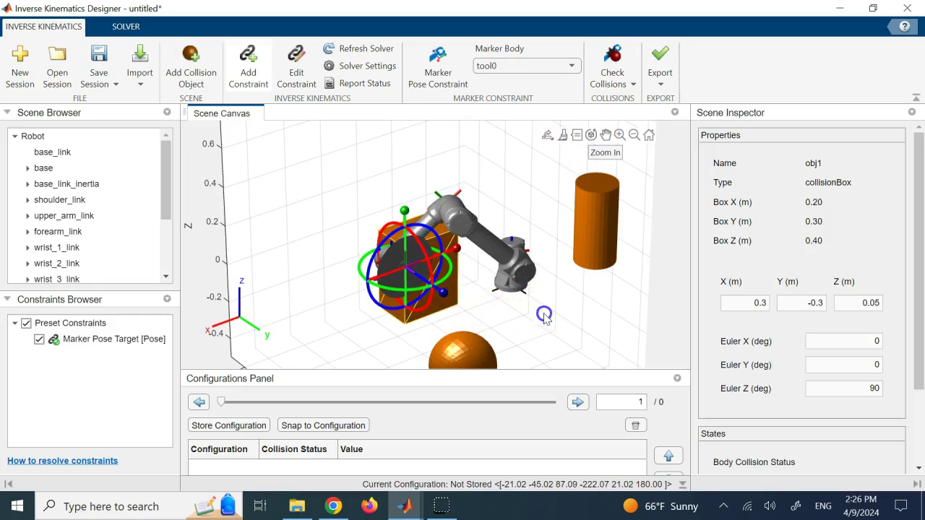
# - Shift the tool0 marker slightly along its blue axis and lower it along its green axis, bringing the forearm into the box
pyautogui.click(591, 136)
pyautogui.moveTo(440, 180); pyautogui.dragTo(2, 235)
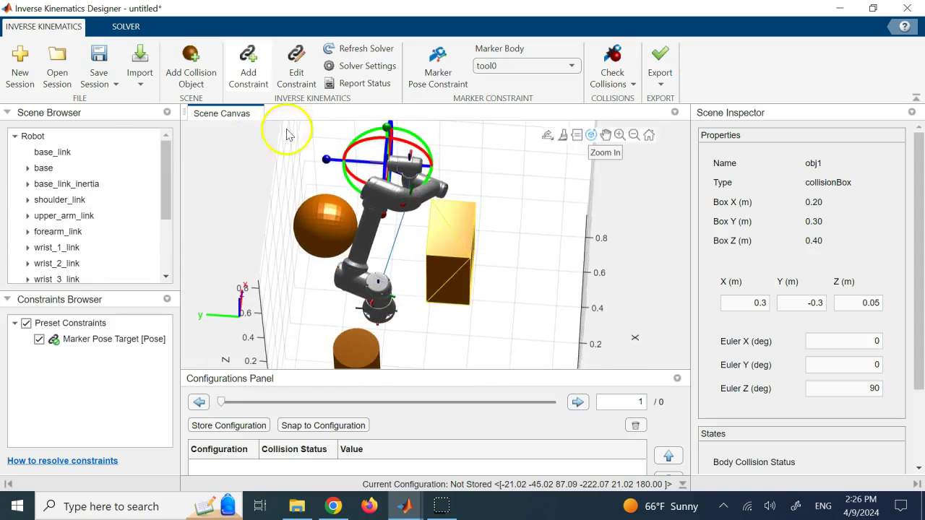
pyautogui.click(537, 135)
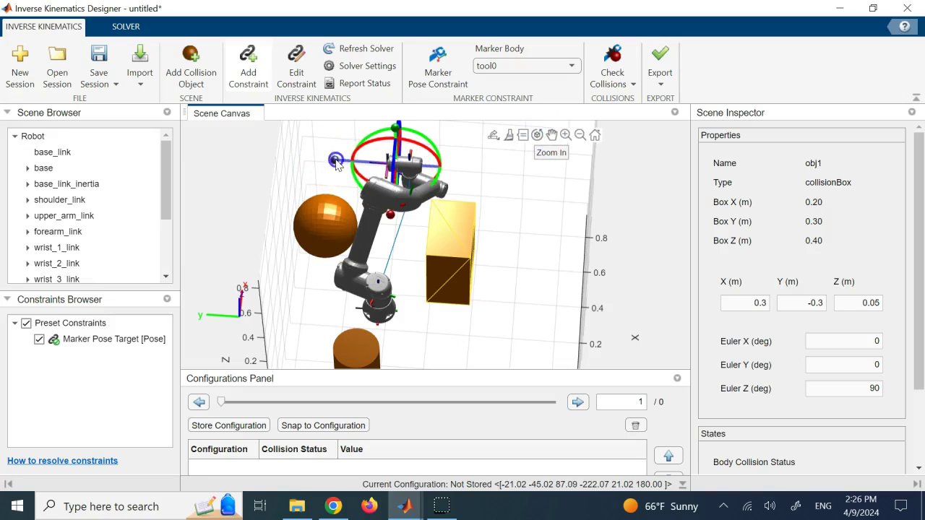
pyautogui.moveTo(340, 162); pyautogui.dragTo(340, 163)
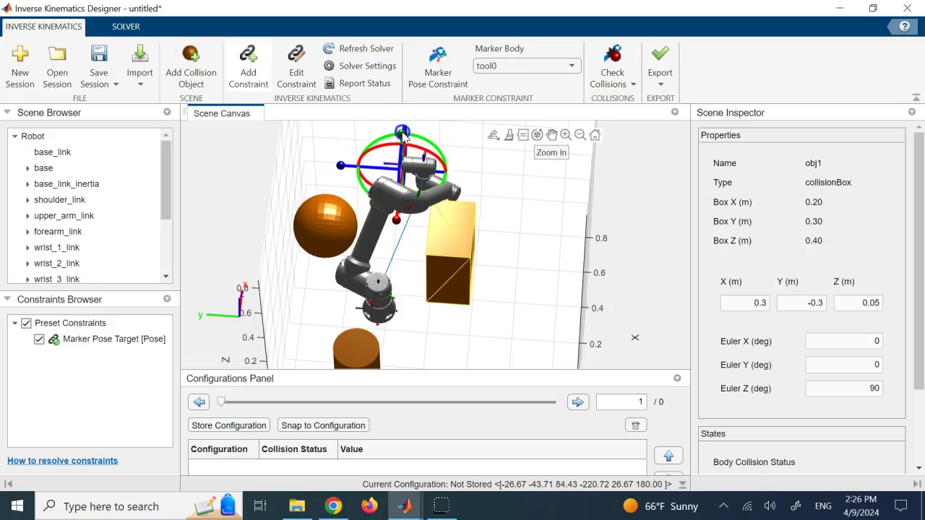
pyautogui.moveTo(403, 134); pyautogui.dragTo(531, 268)
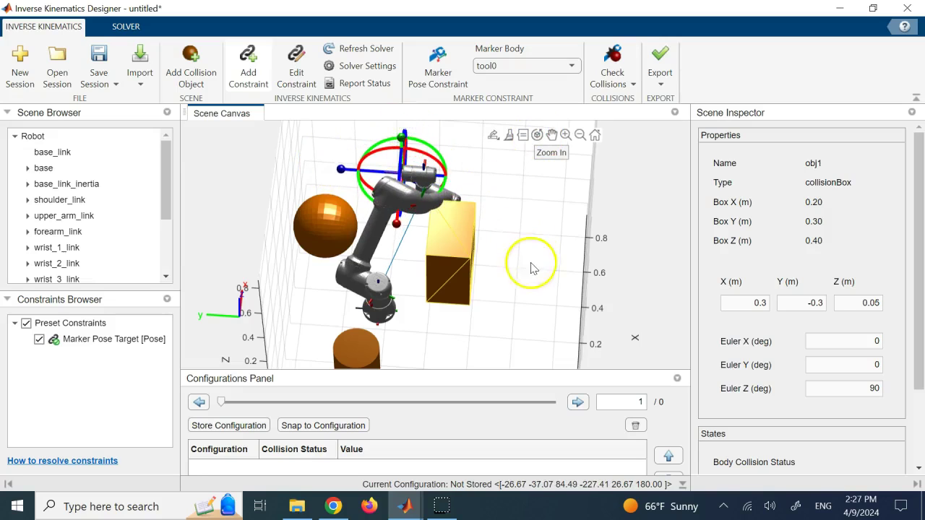
# - Check the current configuration for collisions and review the status of the robot links and the scene objects obj1, obj2 and obj3
pyautogui.moveTo(506, 212); pyautogui.dragTo(332, 166)
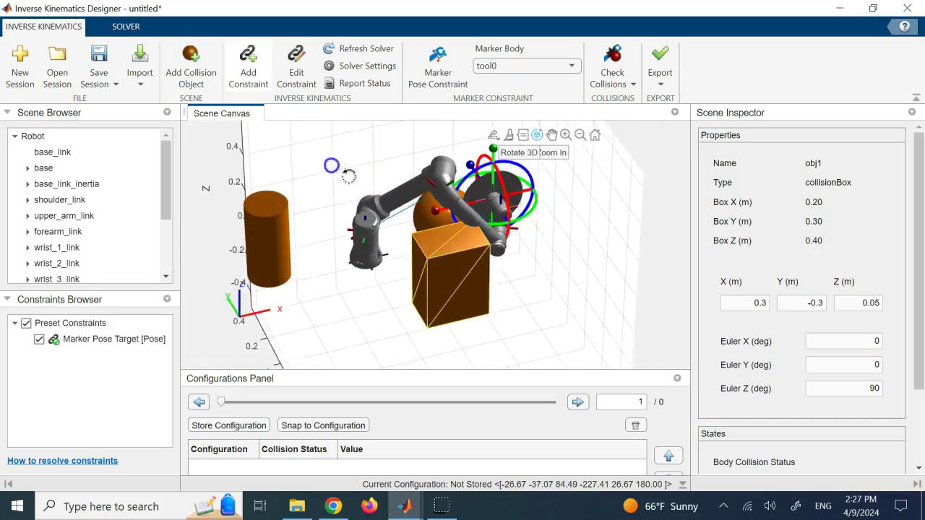
pyautogui.moveTo(553, 263); pyautogui.dragTo(327, 242)
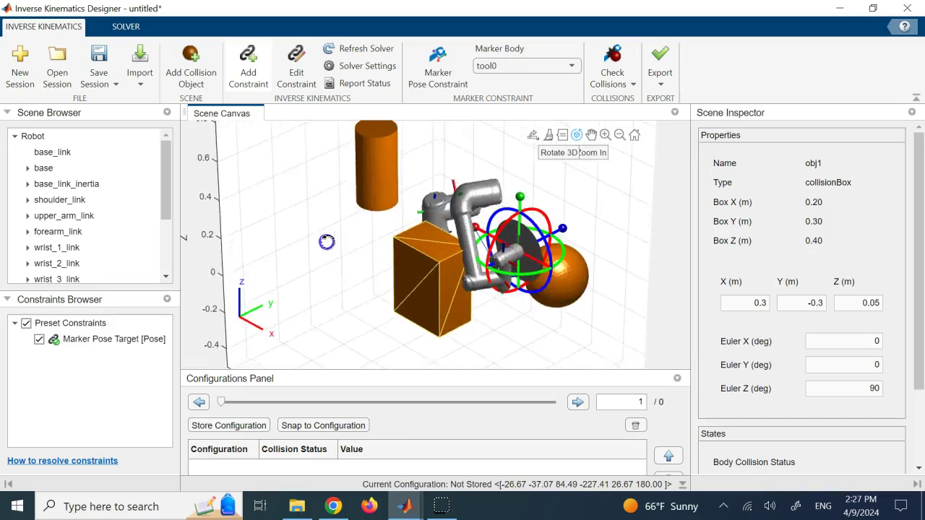
pyautogui.click(614, 58)
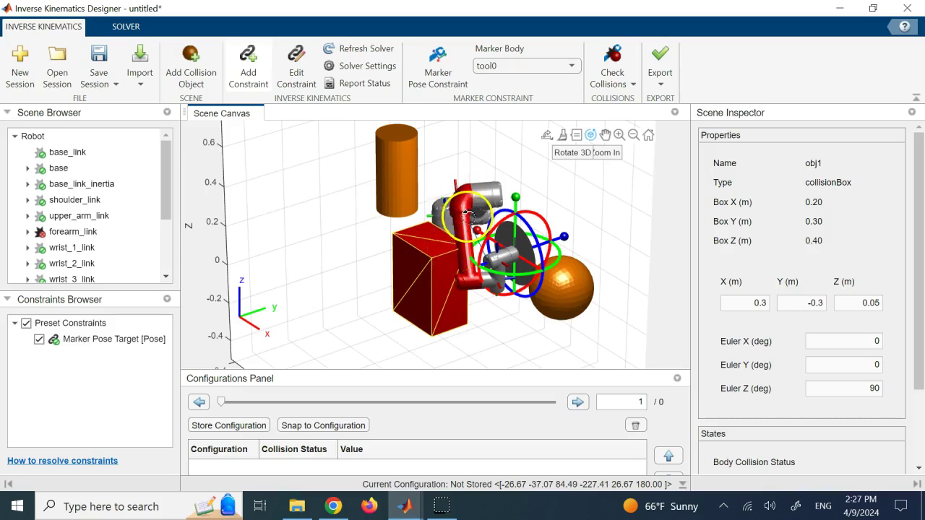
pyautogui.moveTo(167, 178); pyautogui.dragTo(165, 285)
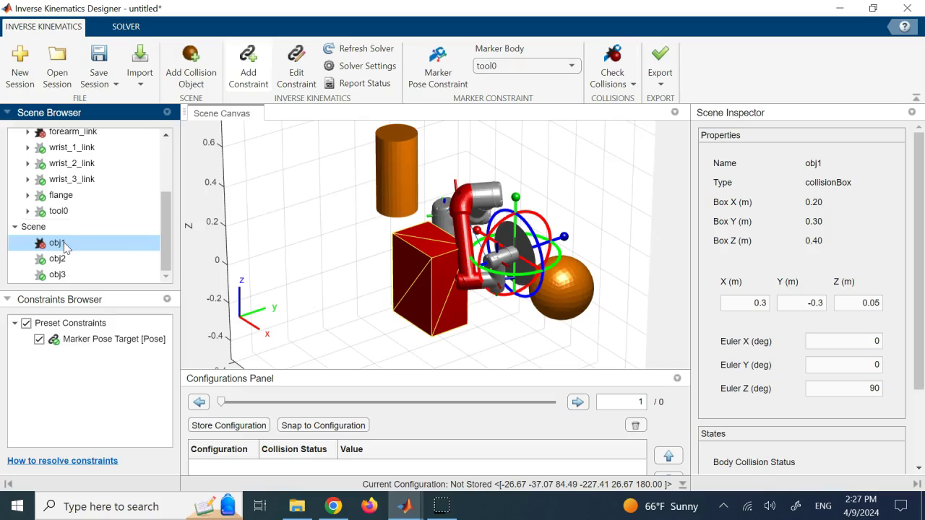
# - Enable the Ignore Self-Collisions option for collision checking and disable it again
pyautogui.click(634, 84)
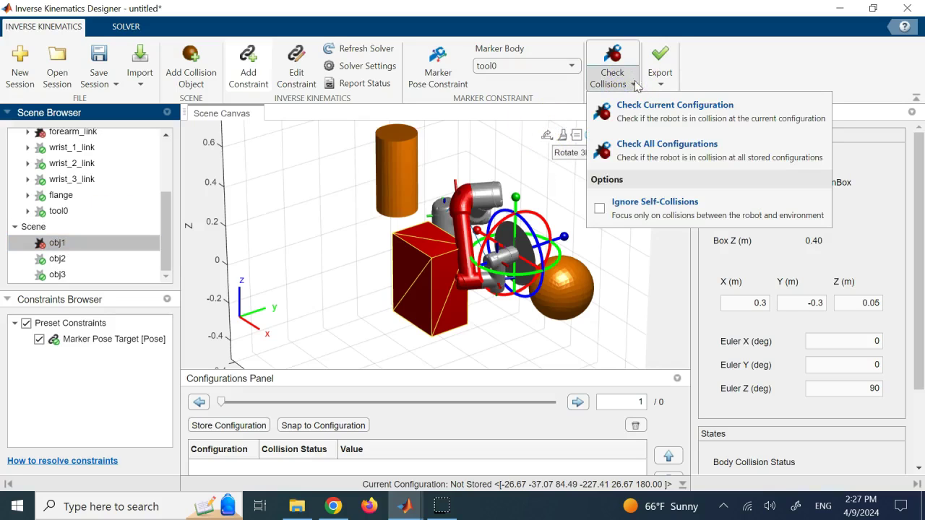
pyautogui.click(599, 209)
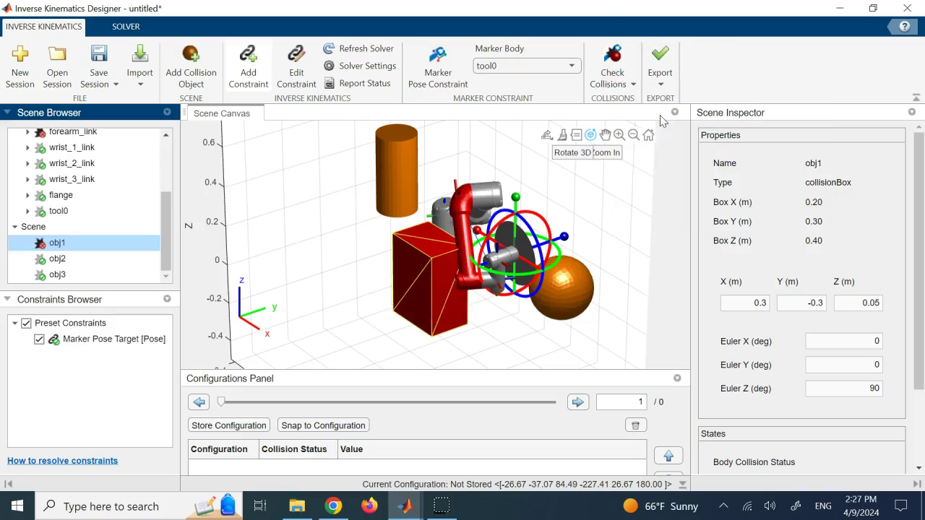
pyautogui.moveTo(469, 230); pyautogui.dragTo(474, 217)
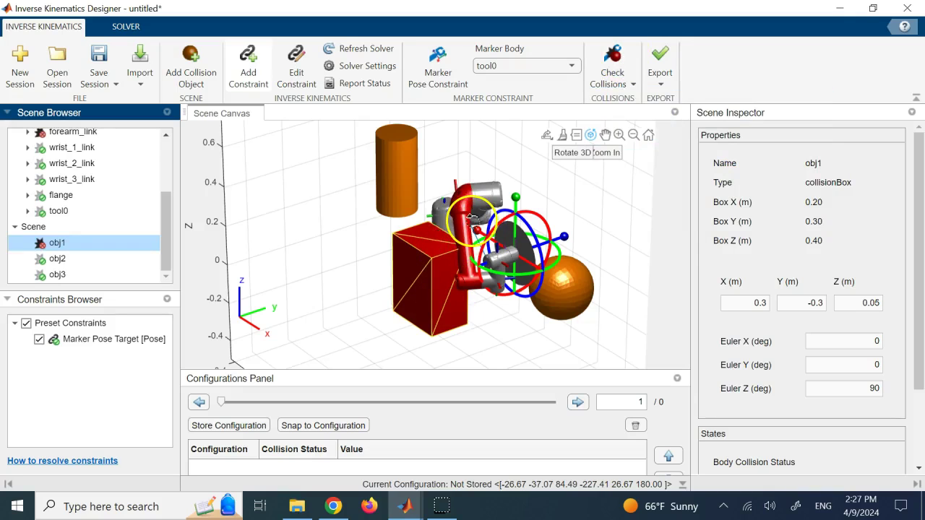
pyautogui.click(626, 78)
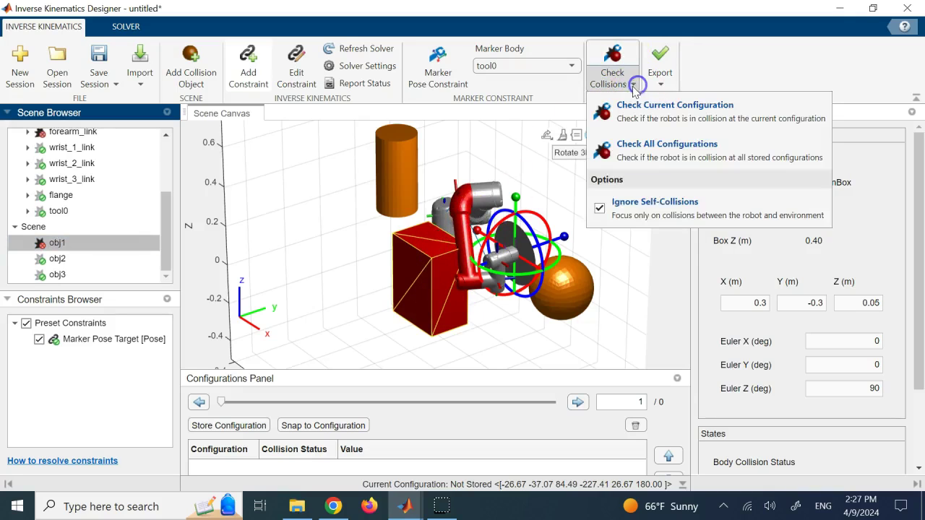
pyautogui.click(600, 208)
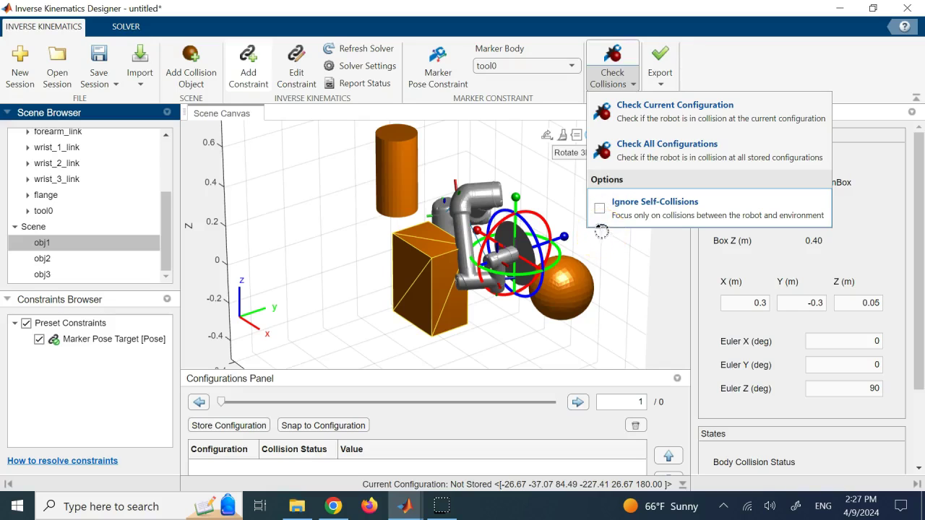
pyautogui.click(545, 184)
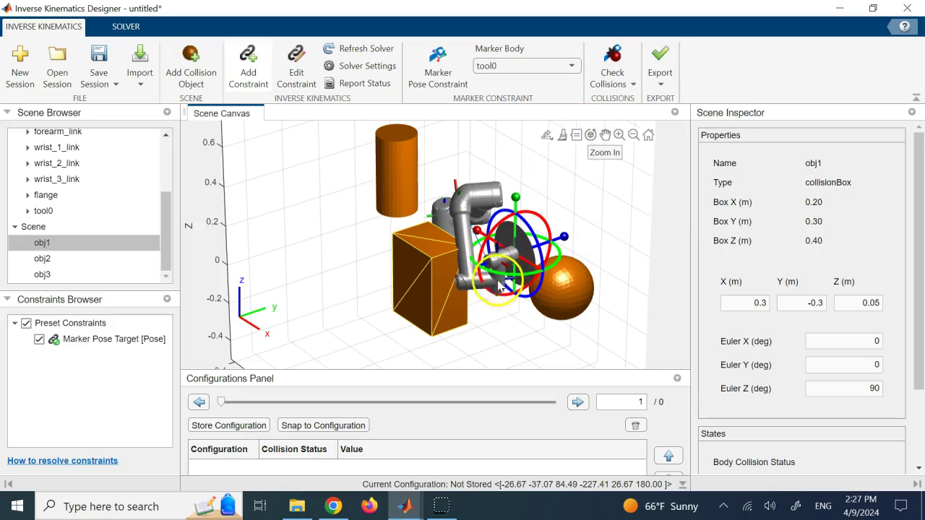
# - Move the tool0 marker along its blue axis away from the box and raise it above the sphere
pyautogui.moveTo(564, 242); pyautogui.dragTo(611, 232)
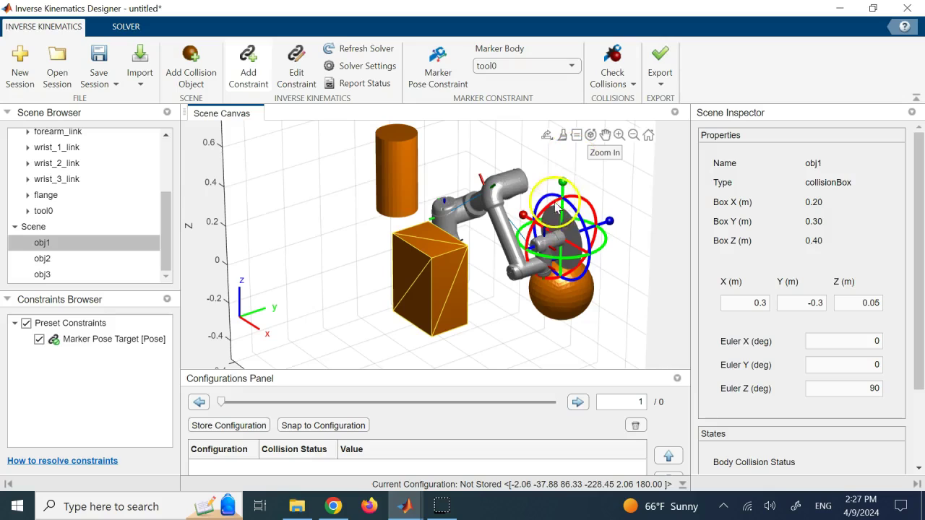
pyautogui.moveTo(566, 185); pyautogui.dragTo(564, 161)
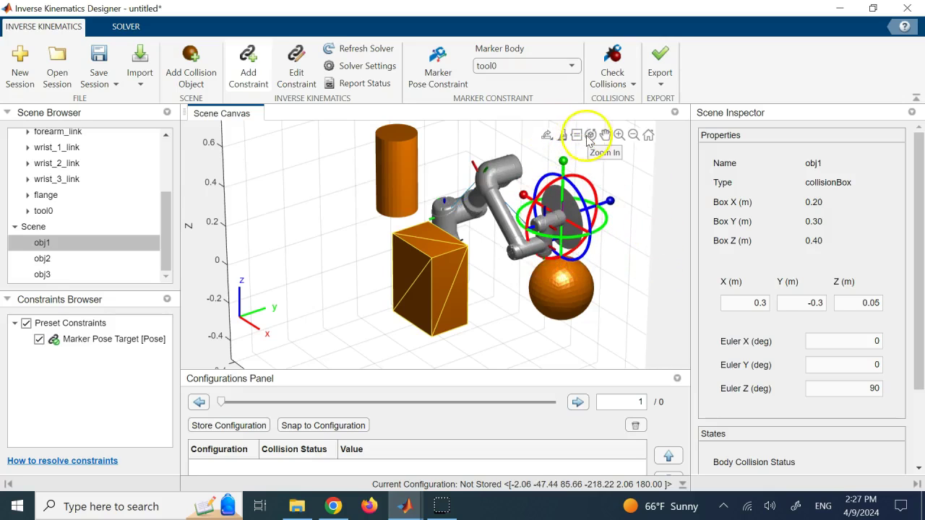
pyautogui.moveTo(636, 237)
pyautogui.mouseDown()
pyautogui.moveTo(369, 266)
pyautogui.moveTo(553, 260)
pyautogui.moveTo(470, 242)
pyautogui.moveTo(479, 243)
pyautogui.mouseUp()
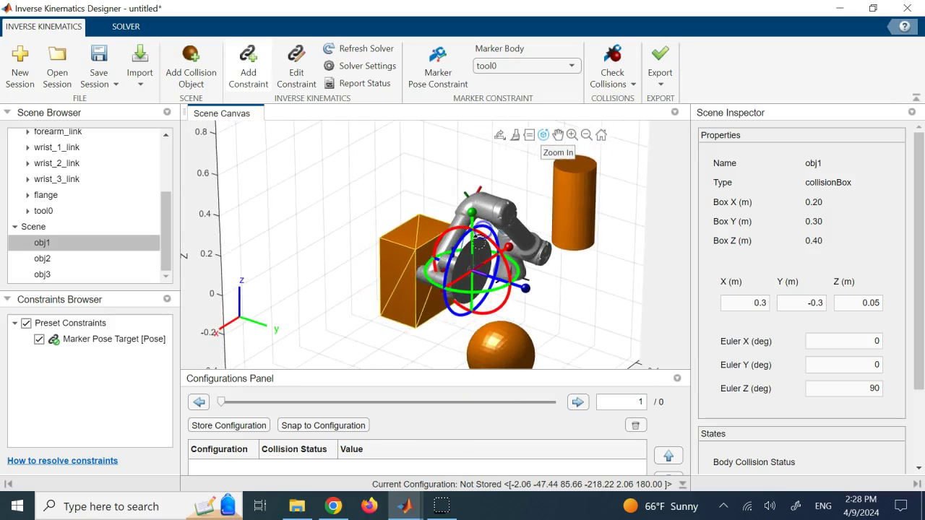
# - Switch to the MATLAB Editor and read the script comments on marker pose constraints, marker bodies, collision checks and storing configurations
pyautogui.click(405, 506)
pyautogui.click(474, 442)
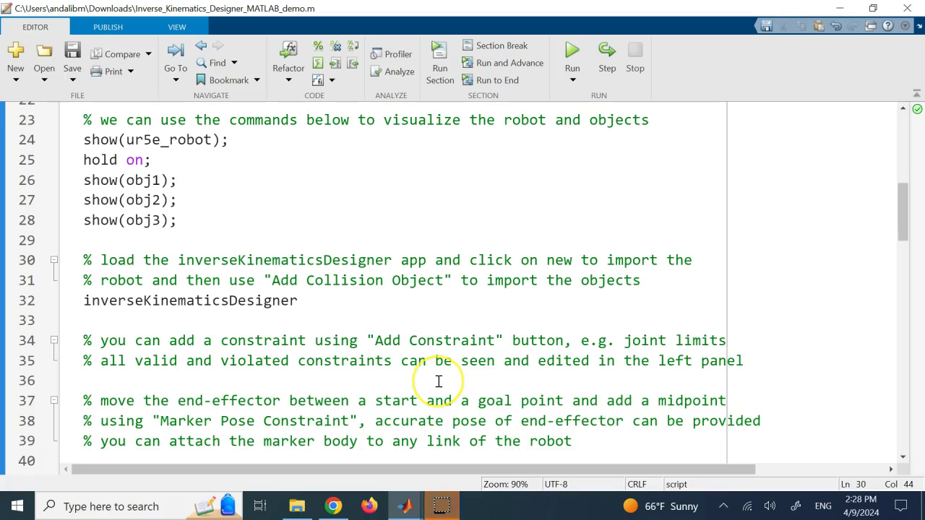
pyautogui.moveTo(767, 333); pyautogui.dragTo(206, 220)
pyautogui.scroll(-4, 265, 157)
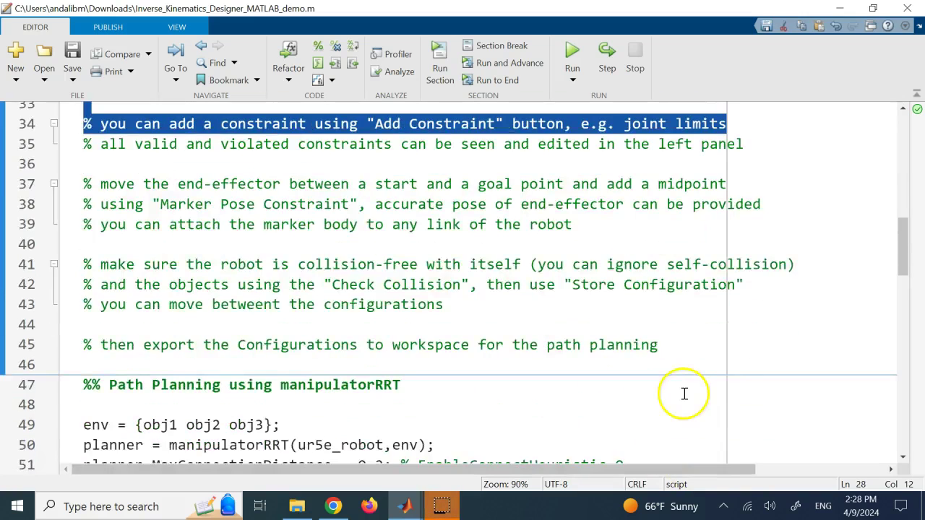
pyautogui.click(340, 185)
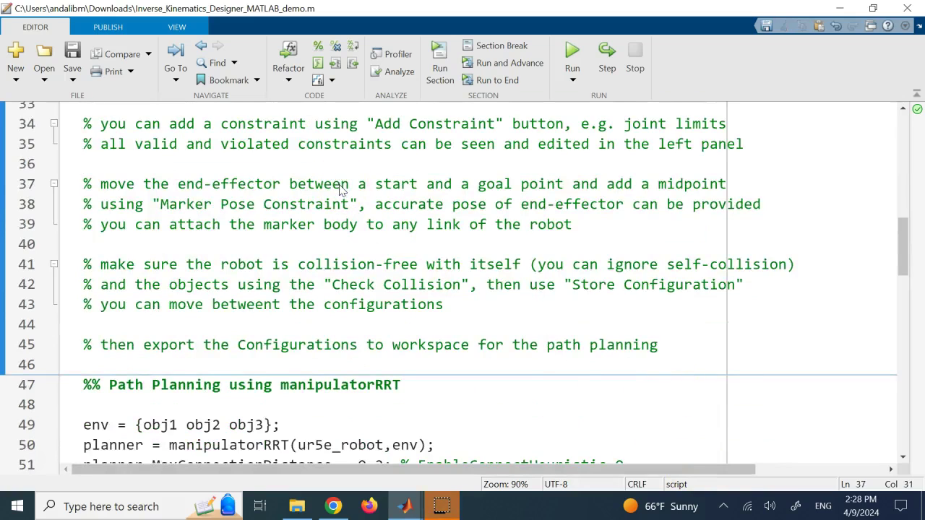
pyautogui.click(495, 185)
pyautogui.doubleClick(294, 206)
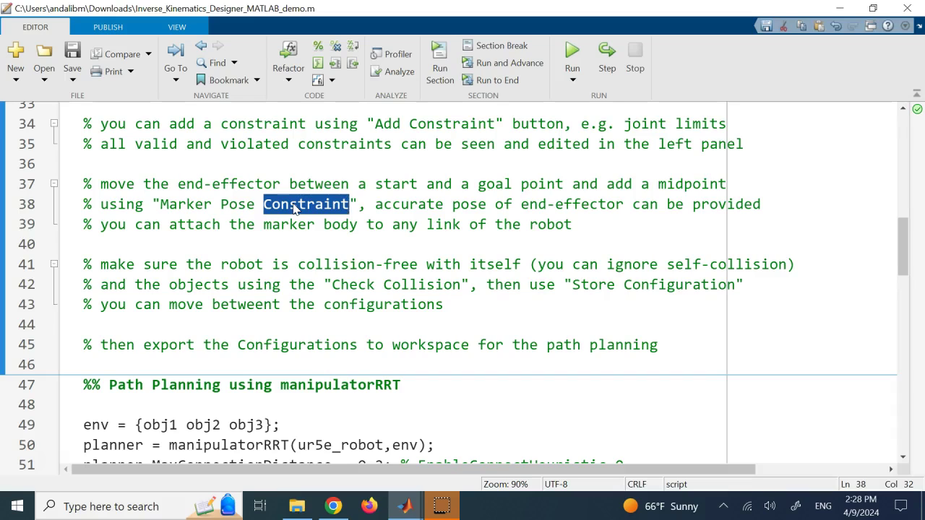
pyautogui.doubleClick(216, 225)
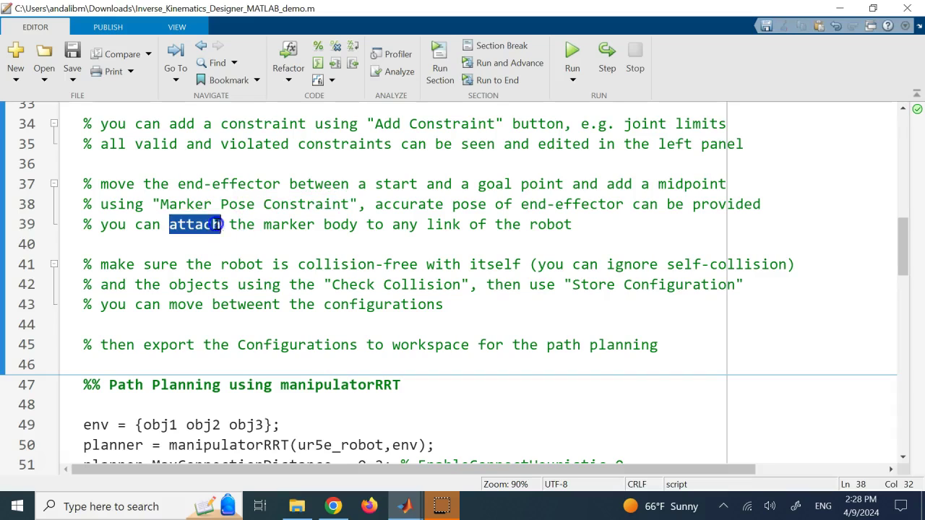
pyautogui.click(337, 230)
pyautogui.click(428, 205)
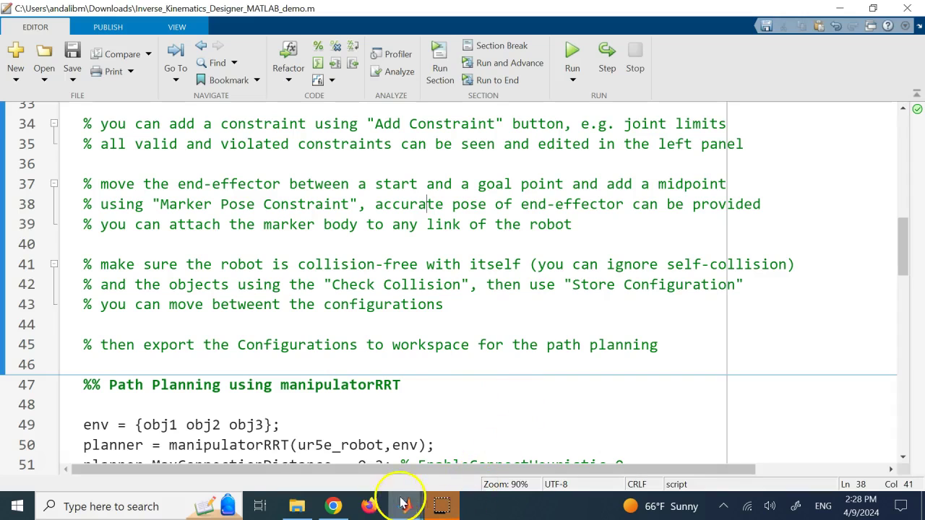
# - Return to Inverse Kinematics Designer and set the marker body to forearm_link
pyautogui.moveTo(406, 502)
pyautogui.click(656, 437)
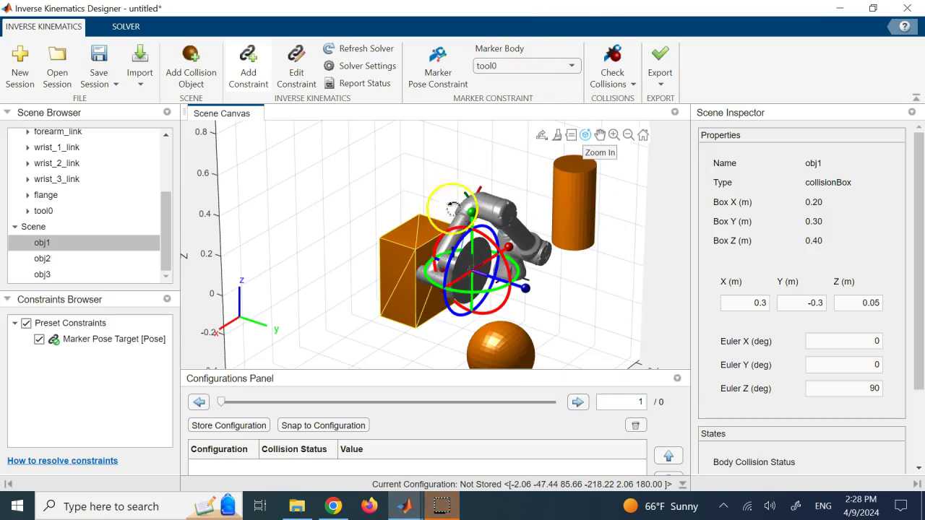
pyautogui.click(571, 71)
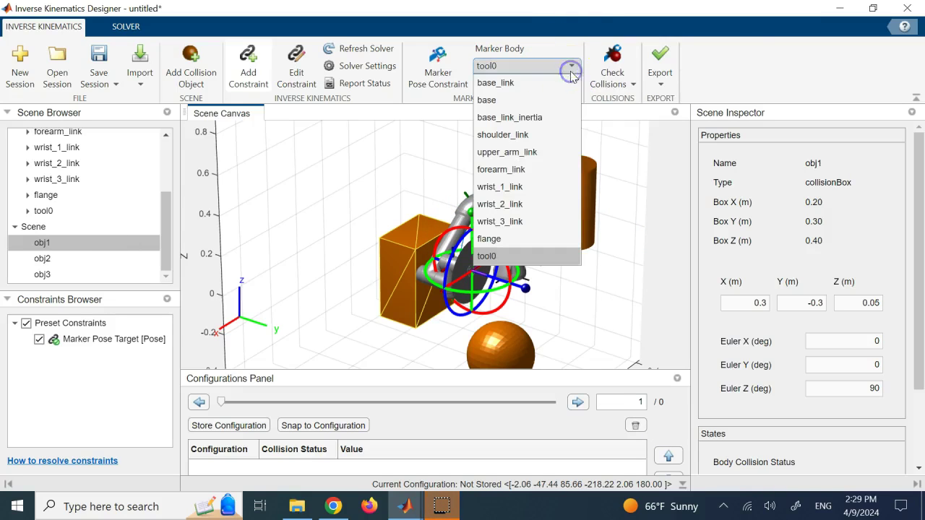
pyautogui.click(542, 173)
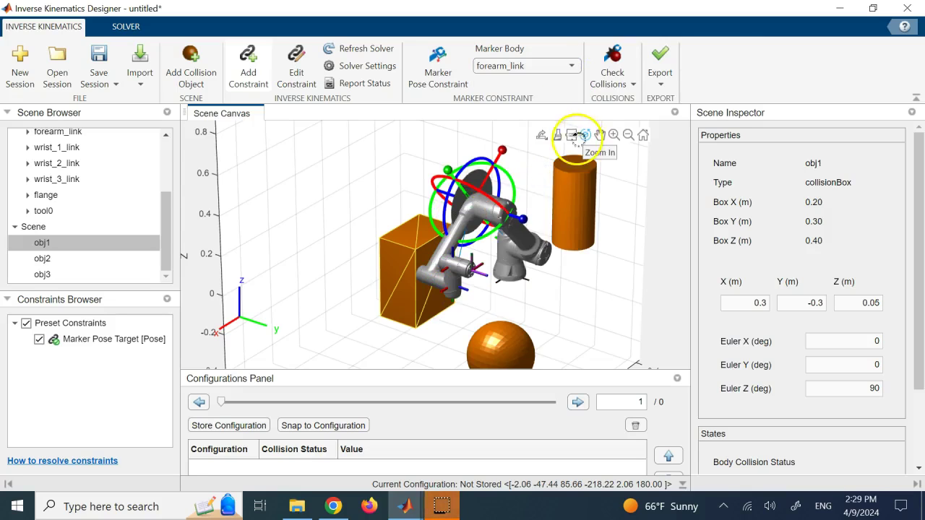
# - Move the forearm_link marker along its green axis and along its blue axis to reposition the arm
pyautogui.click(585, 135)
pyautogui.moveTo(461, 160); pyautogui.dragTo(454, 179)
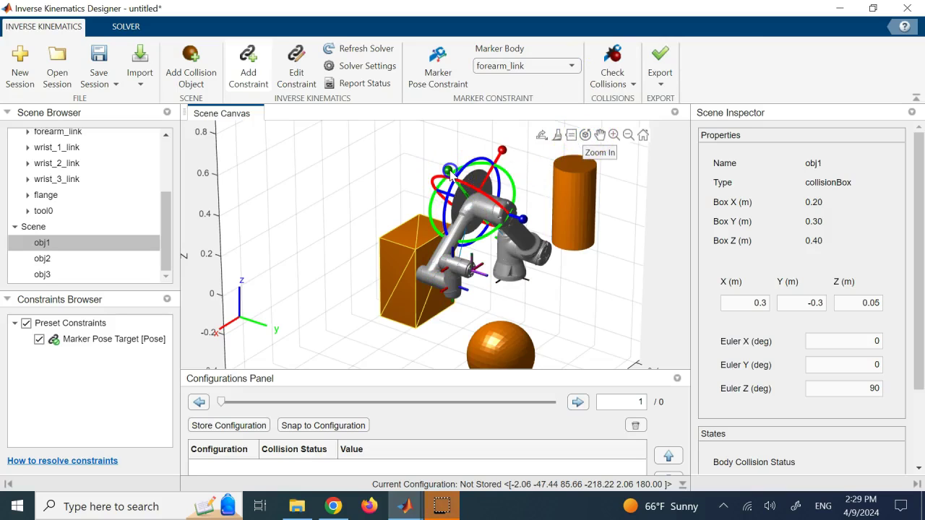
pyautogui.moveTo(451, 173); pyautogui.dragTo(439, 159)
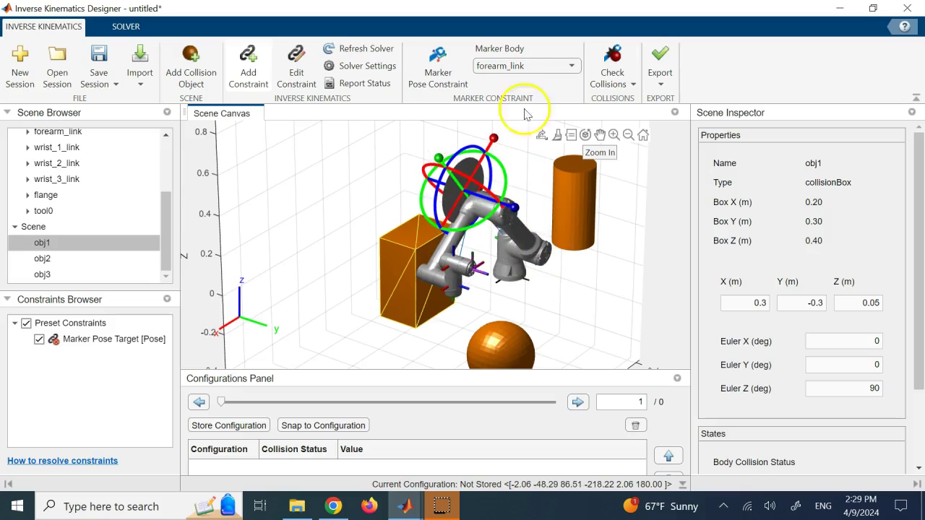
pyautogui.moveTo(521, 219); pyautogui.dragTo(540, 225)
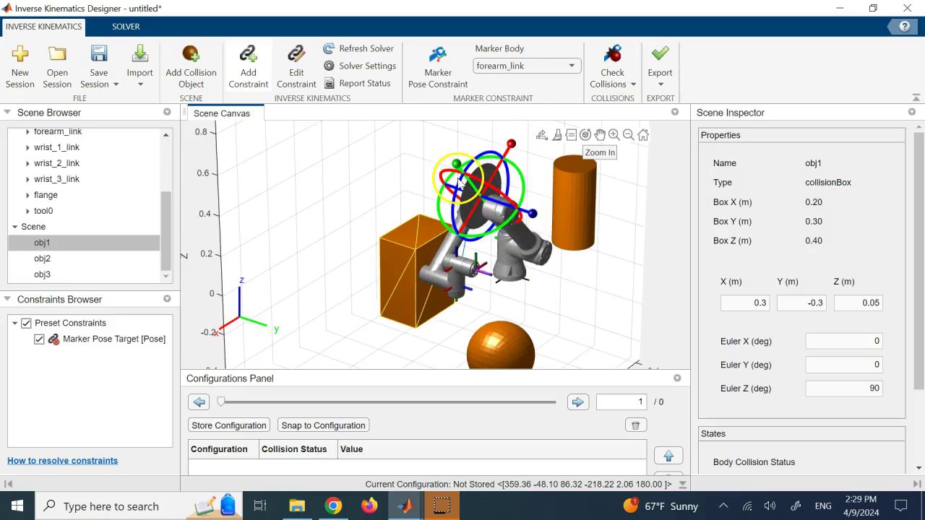
# - Rotate the forearm_link marker about its blue axis and set the marker body back to tool0
pyautogui.moveTo(459, 192)
pyautogui.mouseDown()
pyautogui.moveTo(496, 153)
pyautogui.moveTo(508, 161)
pyautogui.mouseUp()
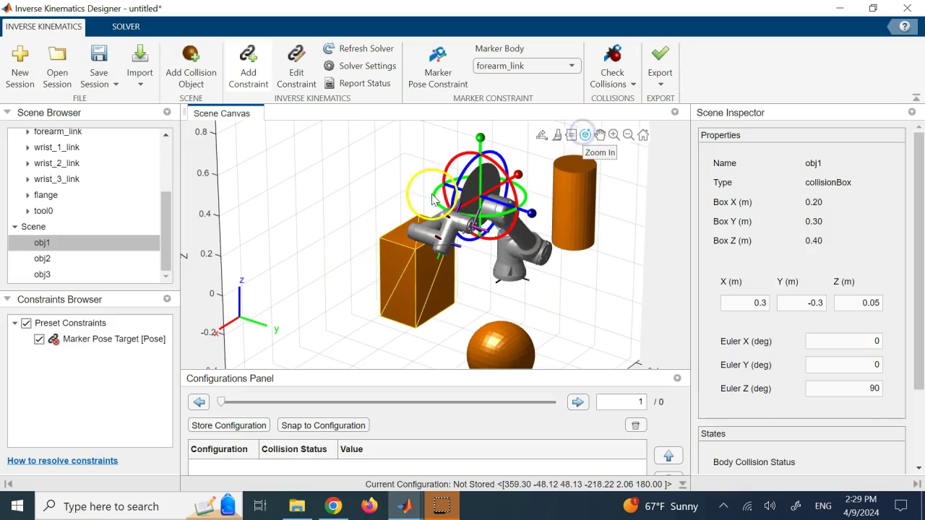
pyautogui.moveTo(463, 206)
pyautogui.mouseDown()
pyautogui.moveTo(498, 217)
pyautogui.moveTo(413, 243)
pyautogui.moveTo(558, 151)
pyautogui.moveTo(592, 171)
pyautogui.mouseUp()
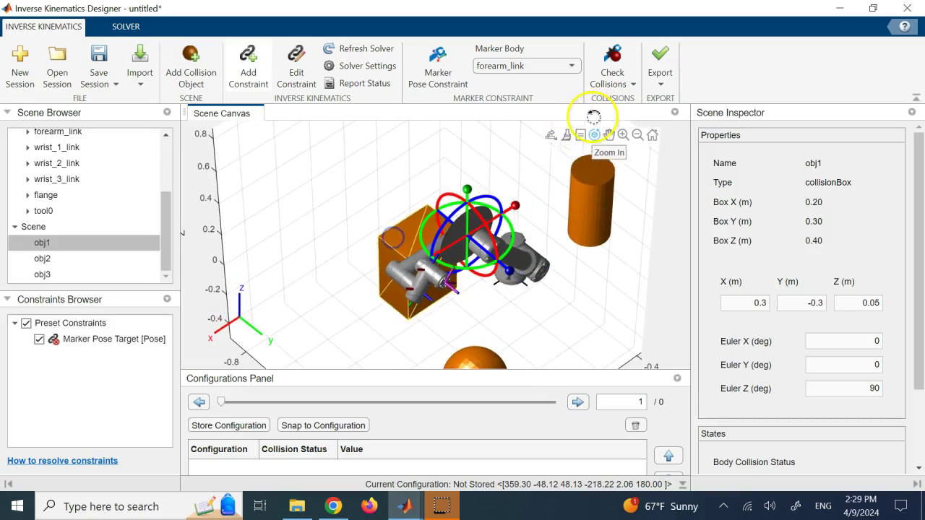
pyautogui.click(570, 67)
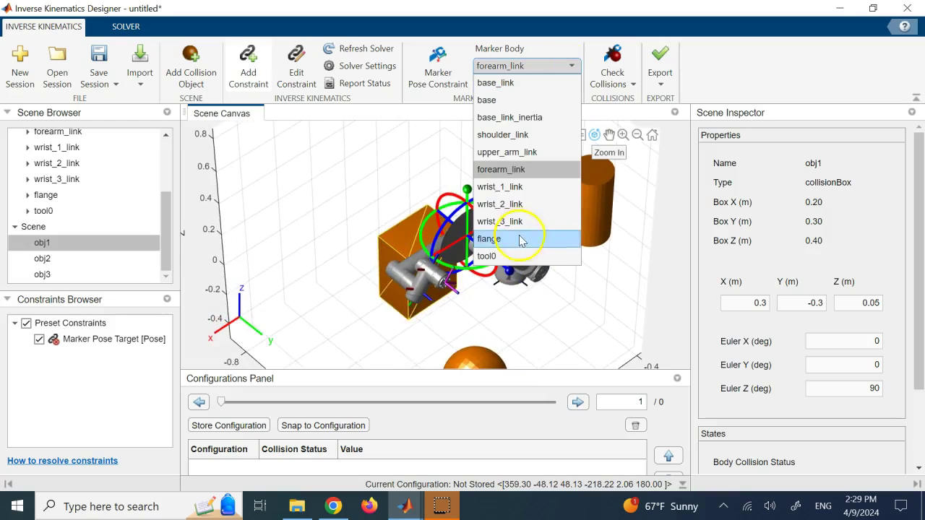
pyautogui.click(506, 258)
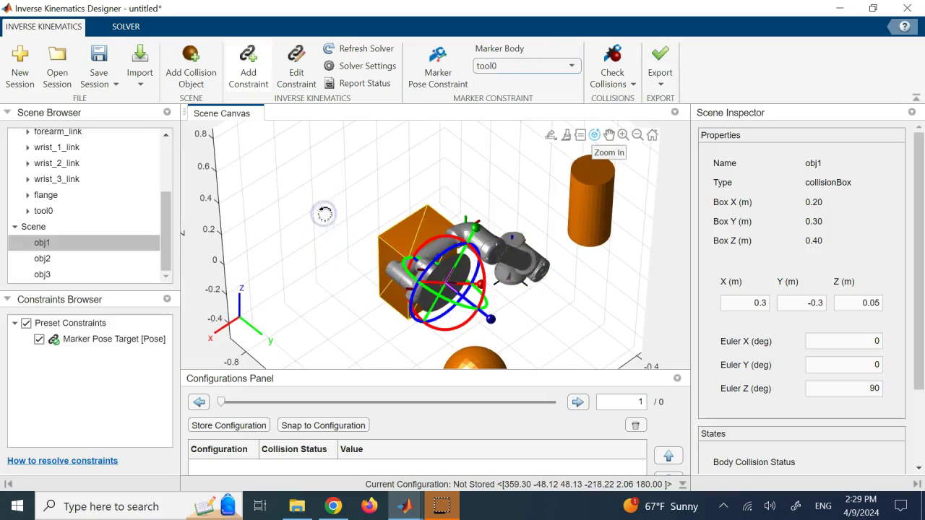
# - Move the tool0 marker so the arm's end is pulled away from the box
pyautogui.moveTo(426, 255); pyautogui.dragTo(387, 231)
pyautogui.moveTo(598, 135)
pyautogui.click(460, 283)
pyautogui.moveTo(460, 286); pyautogui.dragTo(551, 320)
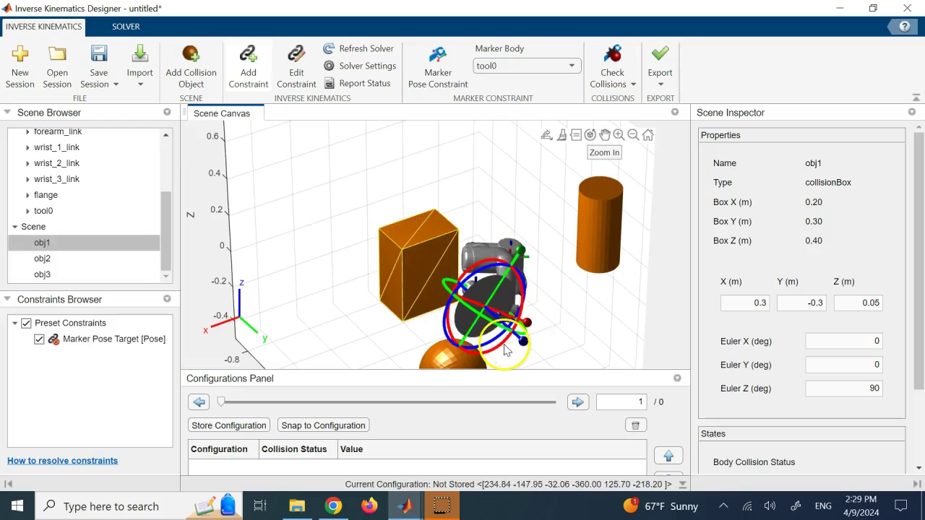
# - Lower the tool0 marker along its green axis and shift it along its blue axis toward the cylinder
pyautogui.click(590, 134)
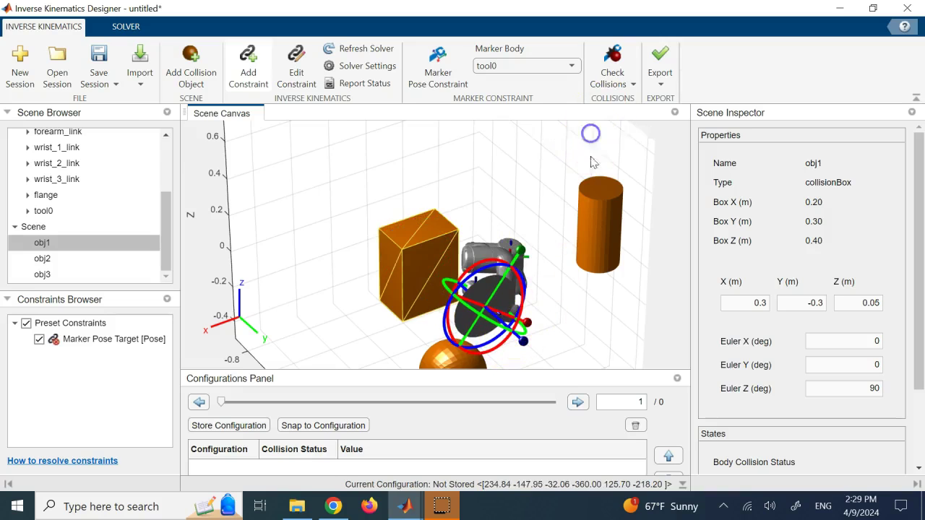
pyautogui.moveTo(543, 262)
pyautogui.mouseDown()
pyautogui.moveTo(524, 205)
pyautogui.moveTo(548, 209)
pyautogui.mouseUp()
pyautogui.click(508, 127)
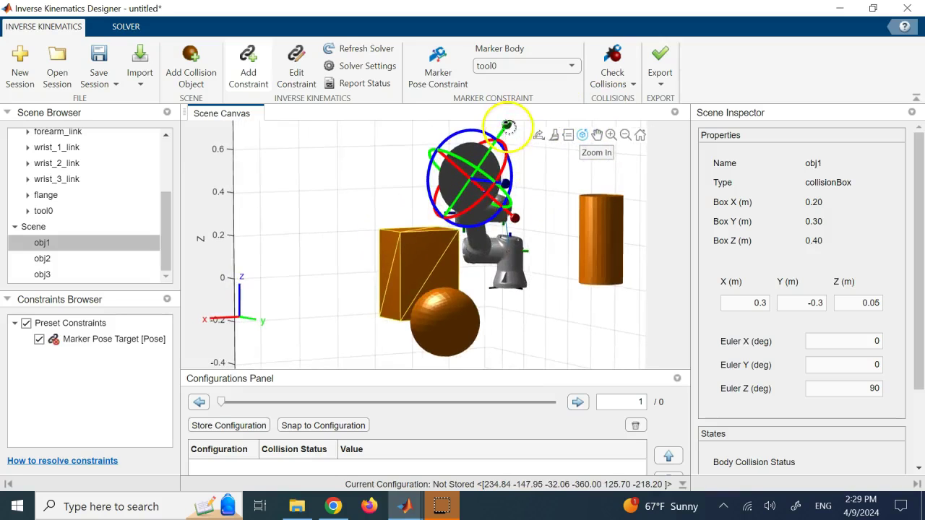
pyautogui.click(580, 135)
pyautogui.click(509, 129)
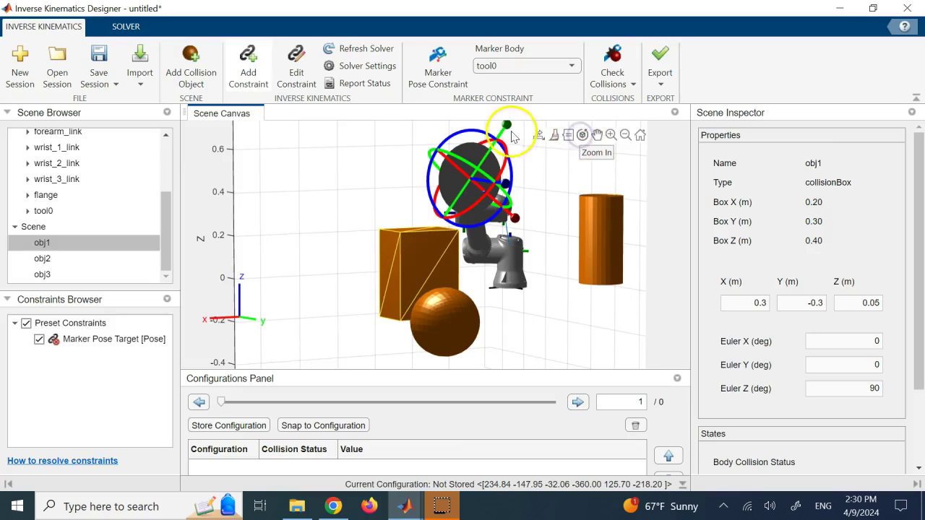
pyautogui.moveTo(509, 130)
pyautogui.mouseDown()
pyautogui.moveTo(459, 202)
pyautogui.moveTo(474, 214)
pyautogui.mouseUp()
pyautogui.click(521, 282)
pyautogui.moveTo(523, 283)
pyautogui.mouseDown()
pyautogui.moveTo(459, 283)
pyautogui.moveTo(454, 266)
pyautogui.moveTo(524, 285)
pyautogui.moveTo(536, 331)
pyautogui.moveTo(530, 295)
pyautogui.moveTo(547, 283)
pyautogui.moveTo(583, 290)
pyautogui.mouseUp()
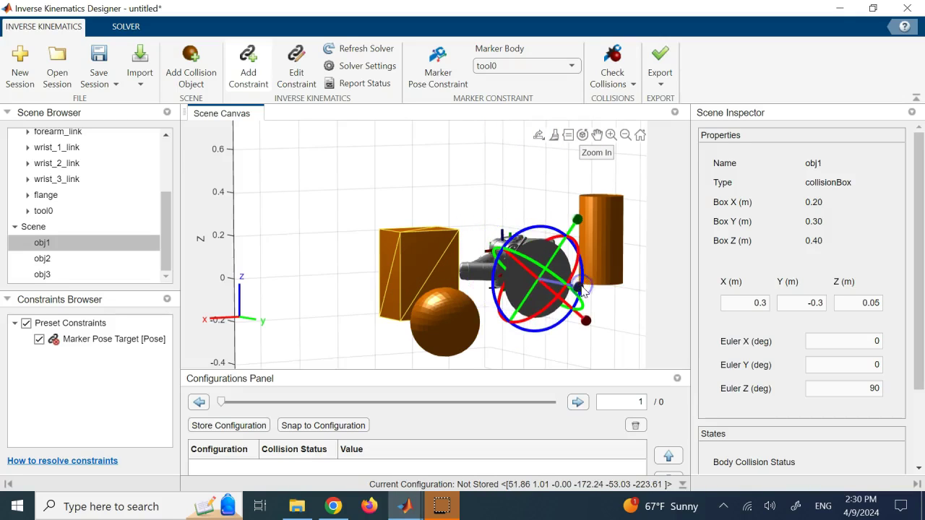
# - Reposition the tool0 marker so the arm extends past the sphere, clear of the collision objects
pyautogui.click(582, 136)
pyautogui.moveTo(480, 161); pyautogui.dragTo(512, 182)
pyautogui.moveTo(594, 280); pyautogui.dragTo(545, 295)
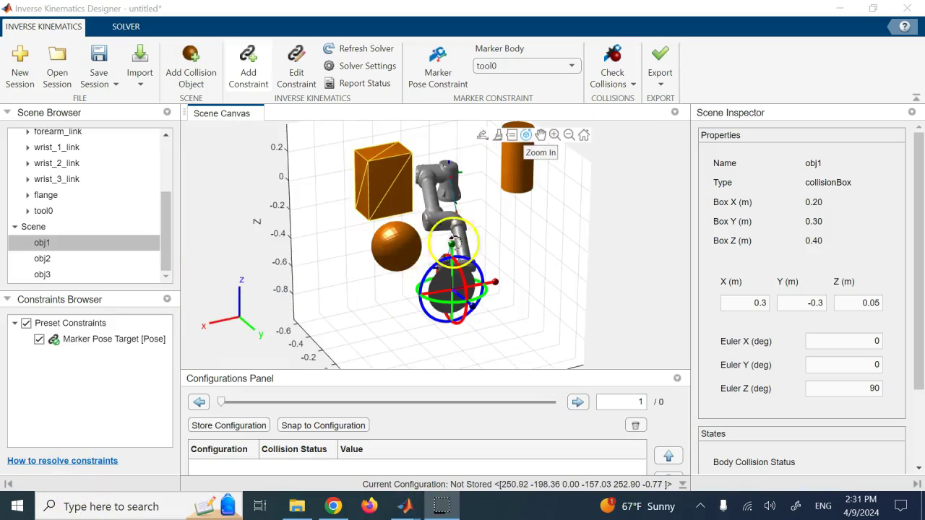
pyautogui.moveTo(440, 221); pyautogui.dragTo(425, 291)
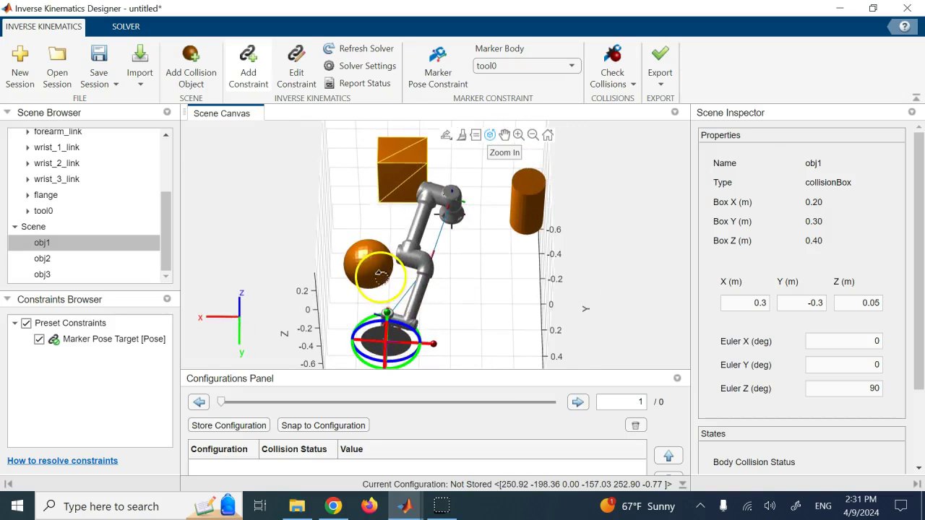
pyautogui.moveTo(425, 253); pyautogui.dragTo(401, 227)
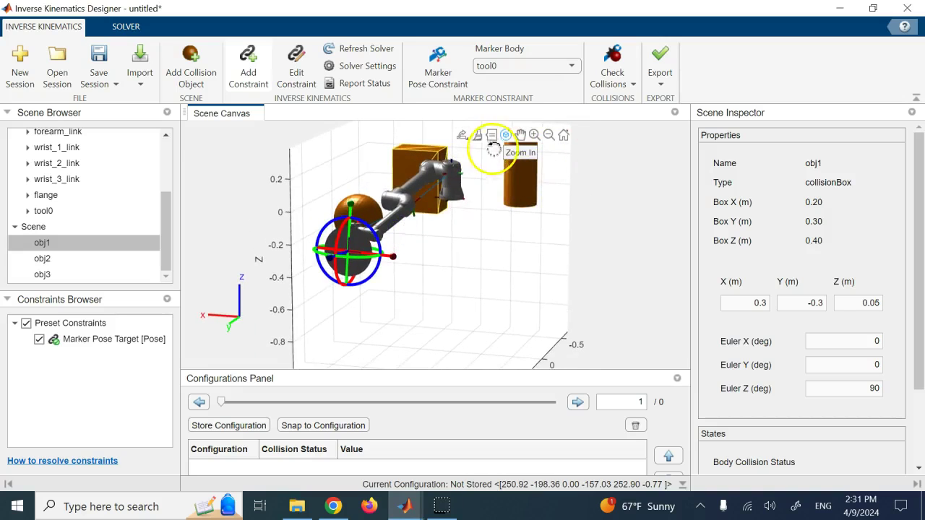
pyautogui.moveTo(434, 172); pyautogui.dragTo(364, 211)
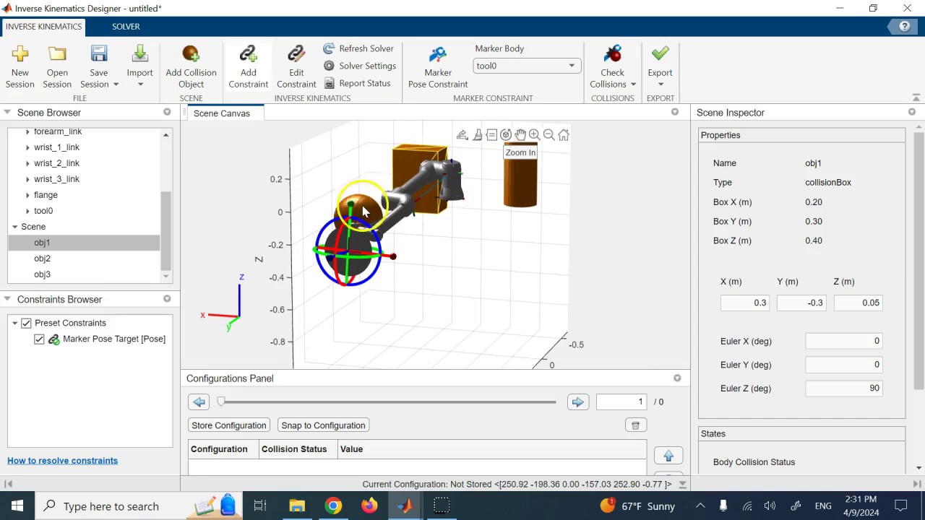
# - Lower the tool0 marker along its green axis and reselect tool0 as the marker body
pyautogui.click(351, 208)
pyautogui.moveTo(391, 261); pyautogui.dragTo(352, 208)
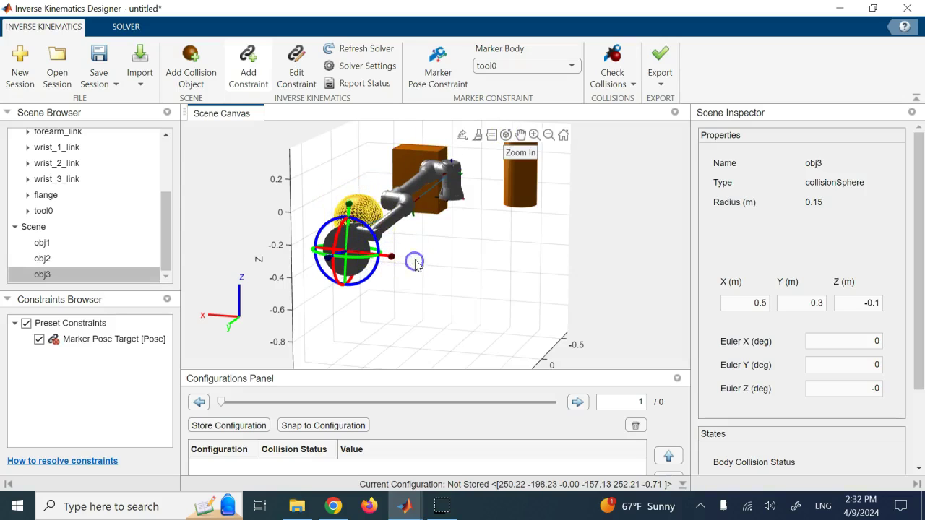
pyautogui.click(505, 135)
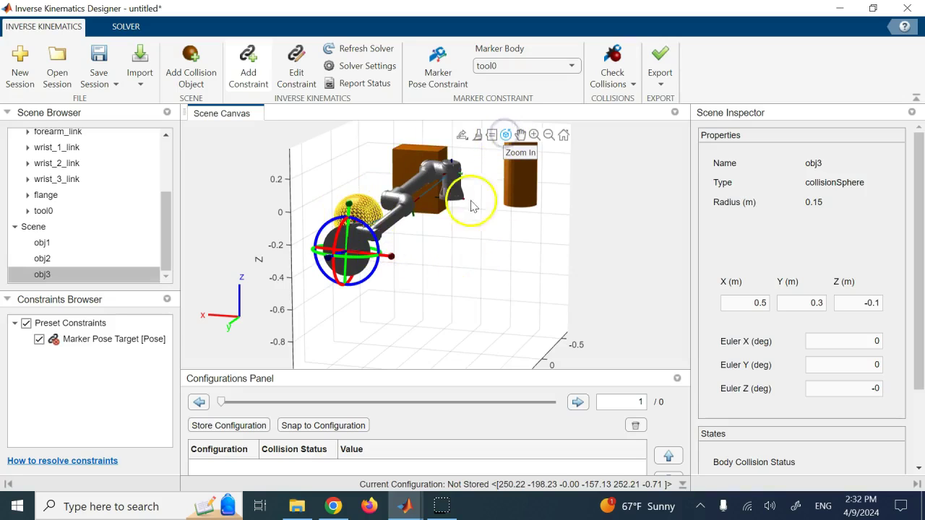
pyautogui.moveTo(459, 227); pyautogui.dragTo(546, 236)
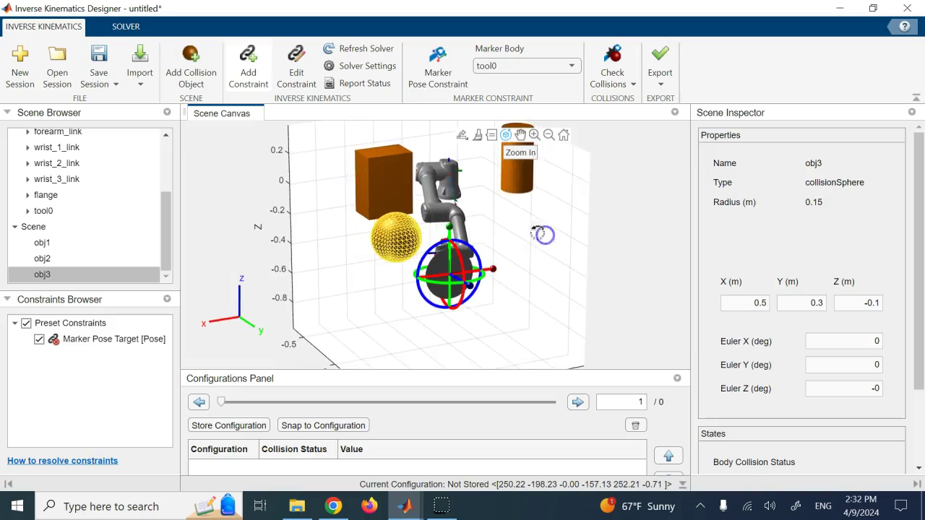
pyautogui.click(526, 135)
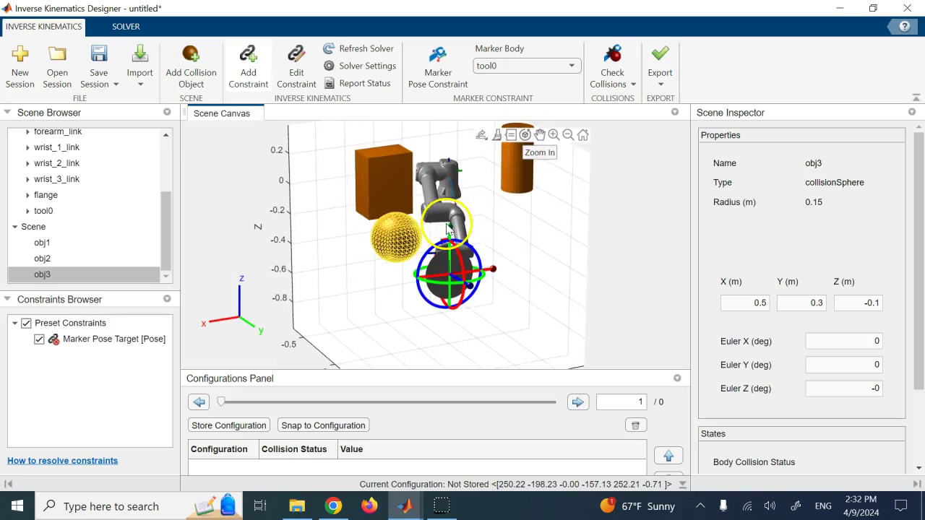
pyautogui.moveTo(450, 232)
pyautogui.mouseDown()
pyautogui.moveTo(453, 263)
pyautogui.moveTo(449, 254)
pyautogui.mouseUp()
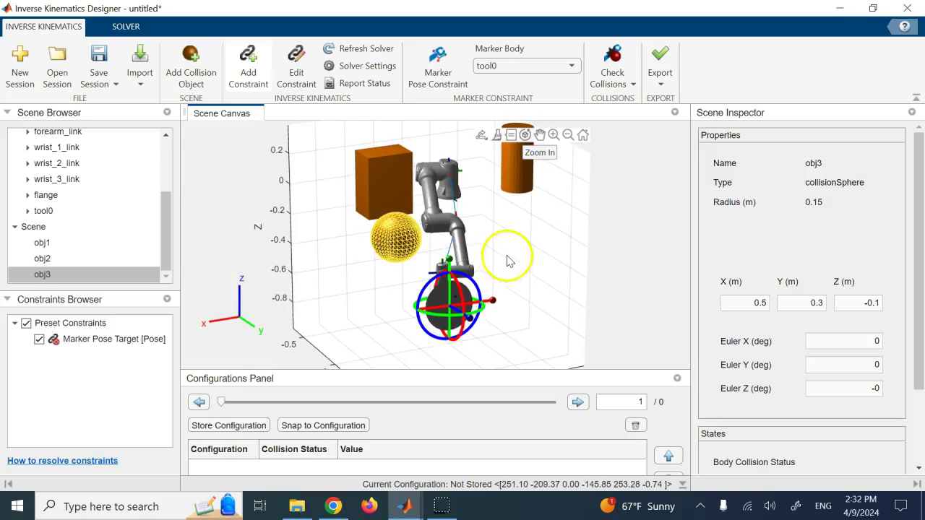
pyautogui.click(542, 66)
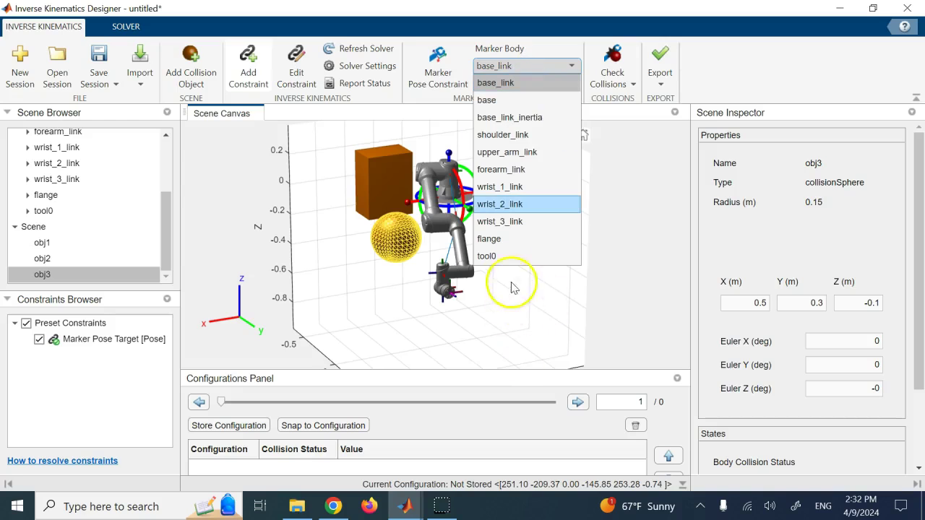
pyautogui.click(510, 258)
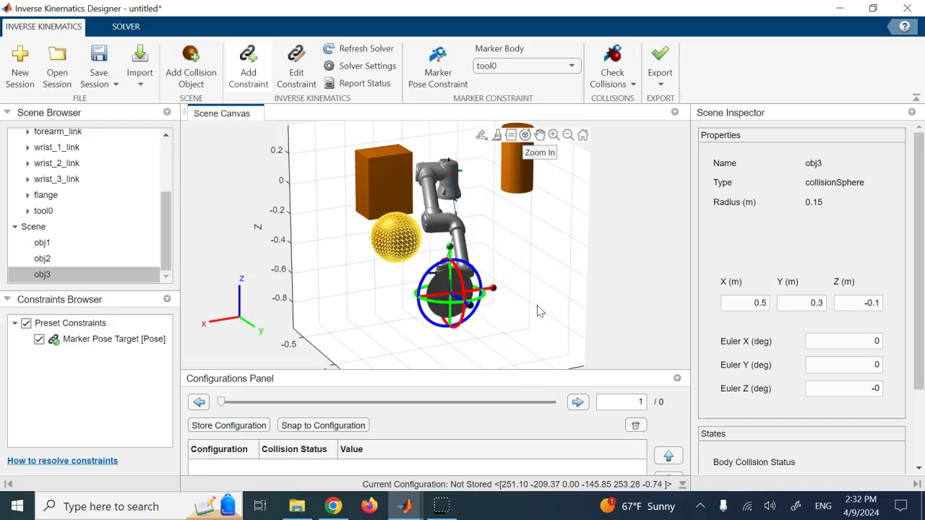
# - Show the properties of the collision box obj1 in the scene
pyautogui.click(64, 227)
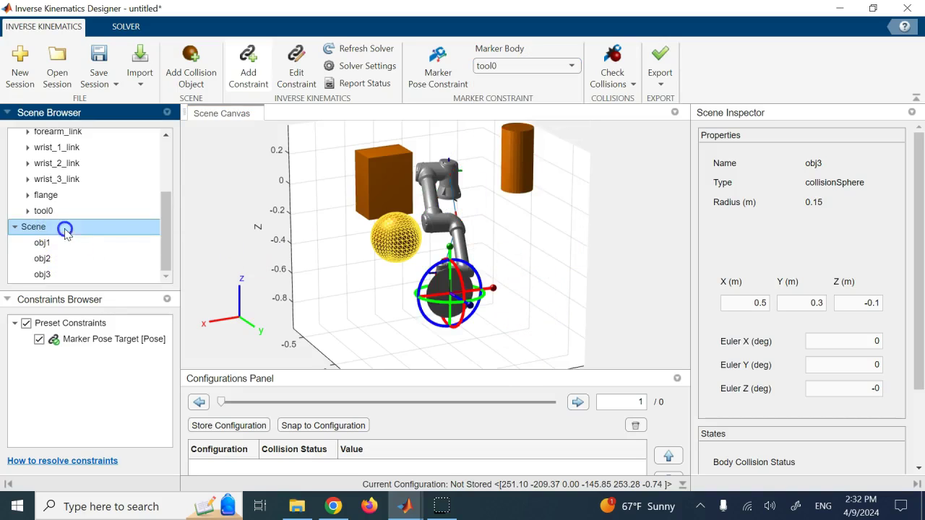
pyautogui.click(45, 243)
pyautogui.click(49, 228)
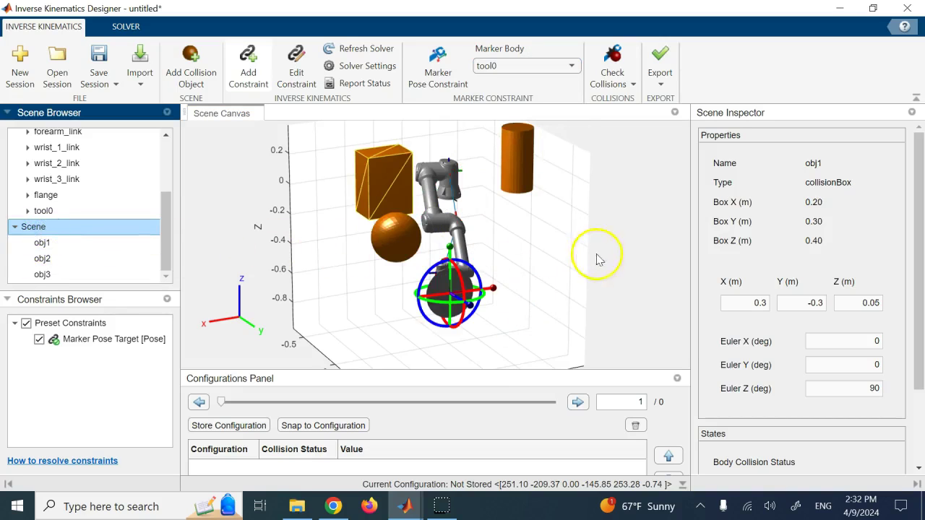
pyautogui.click(646, 229)
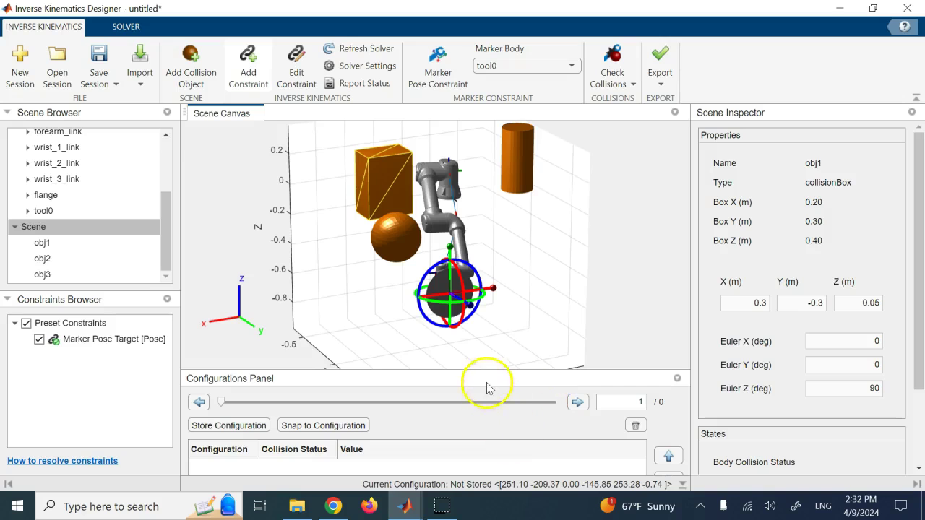
# - Enlarge the area for stored configurations, store the current robot configuration and name it start
pyautogui.moveTo(489, 370); pyautogui.dragTo(497, 327)
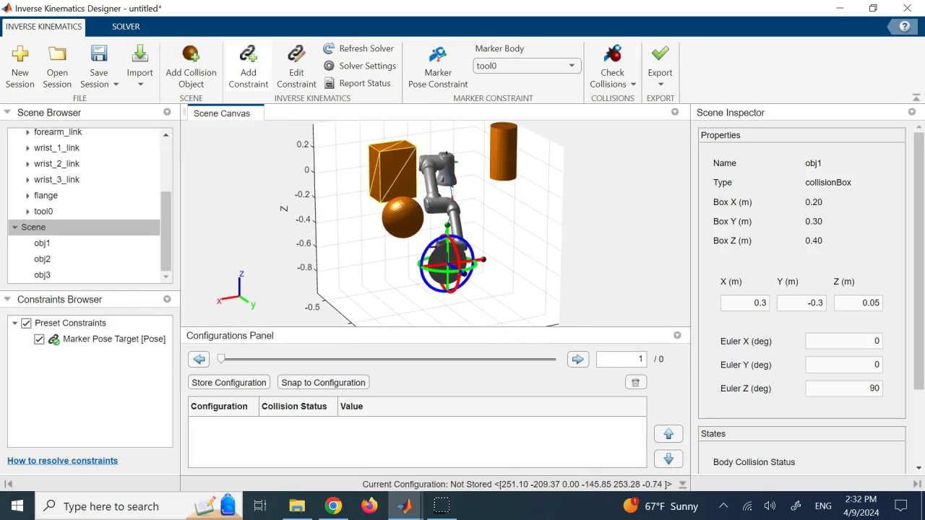
pyautogui.click(234, 388)
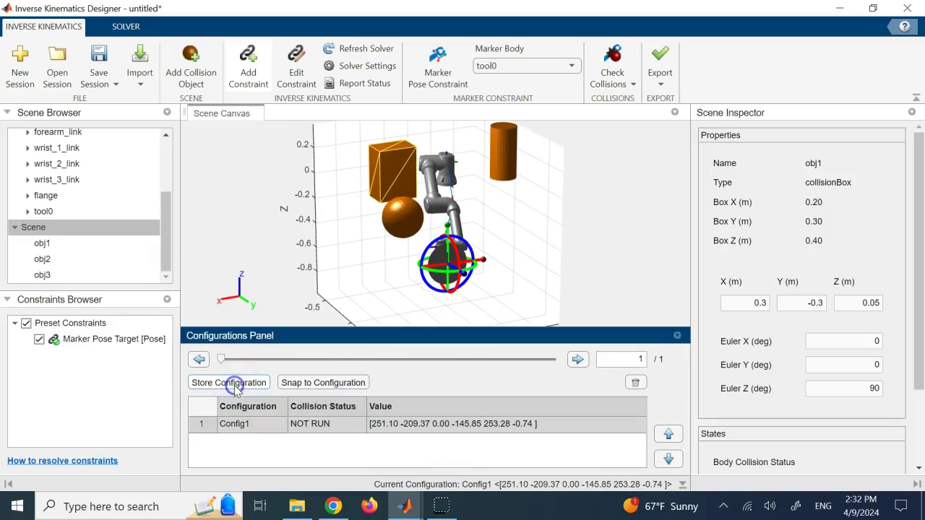
pyautogui.click(262, 430)
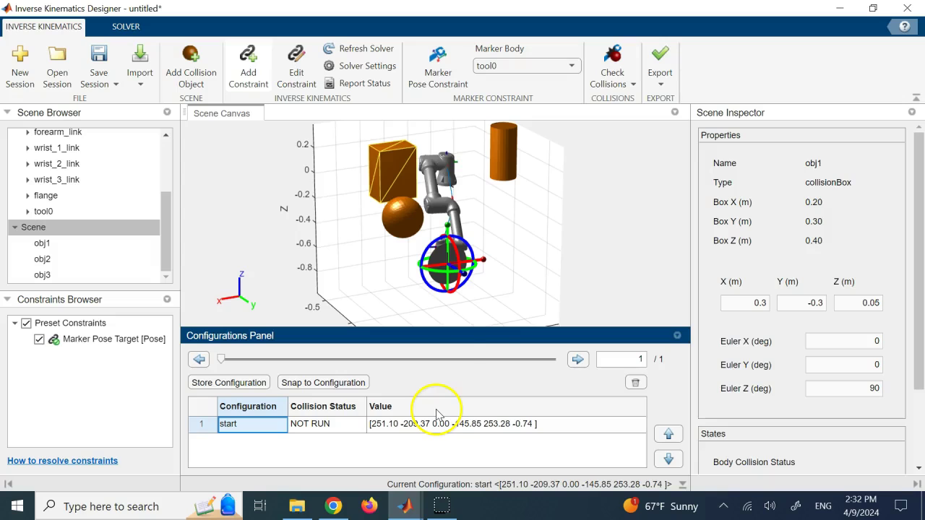
# - Check the start configuration for collisions and review the status of each robot body and scene object
pyautogui.click(613, 64)
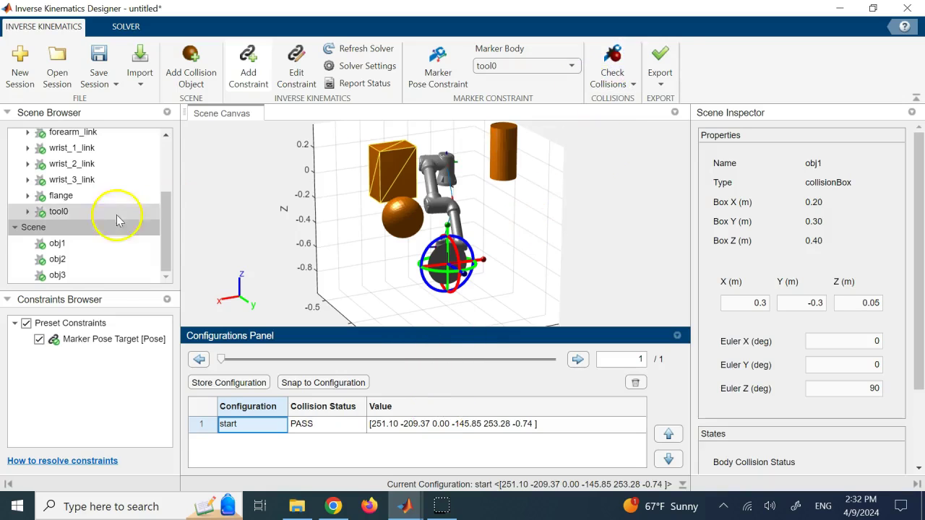
pyautogui.scroll(5, 91, 211)
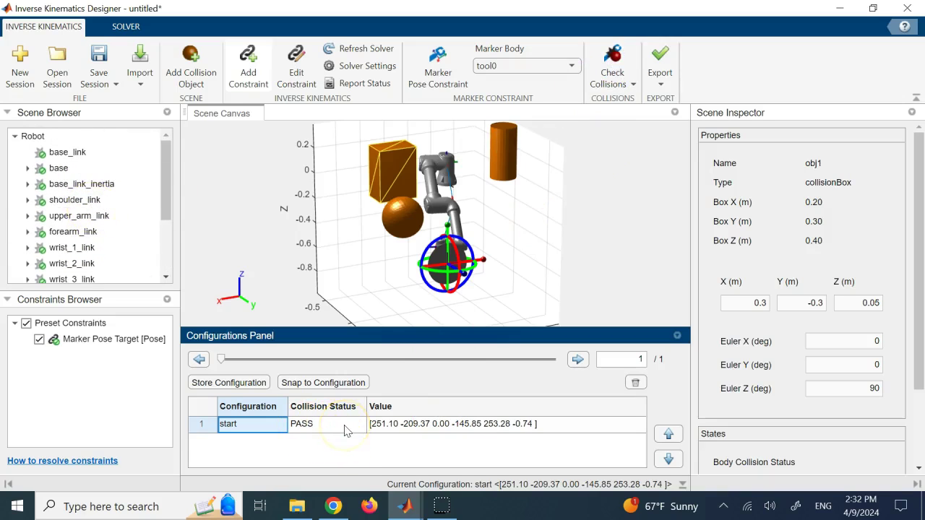
pyautogui.click(588, 194)
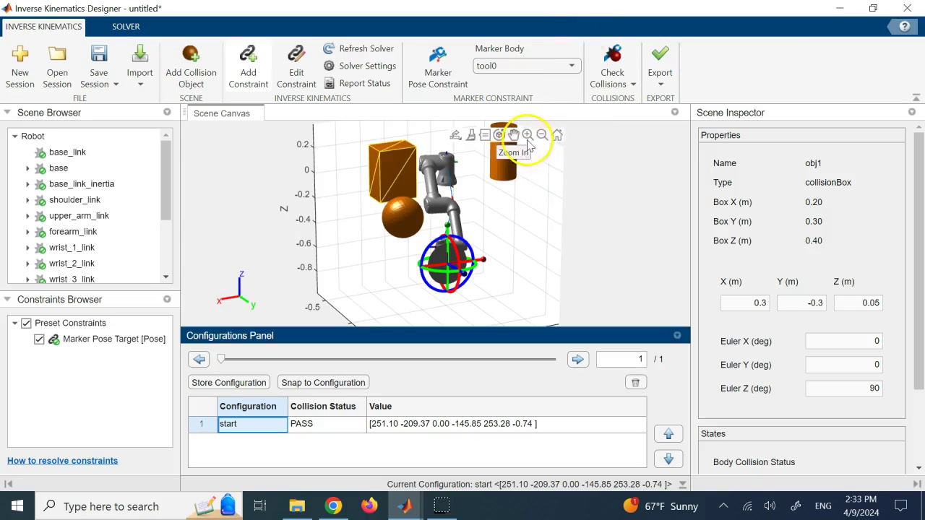
# - Move the tool0 marker up and back to a pose between the sphere and the cylinder
pyautogui.click(501, 135)
pyautogui.moveTo(561, 206); pyautogui.dragTo(471, 231)
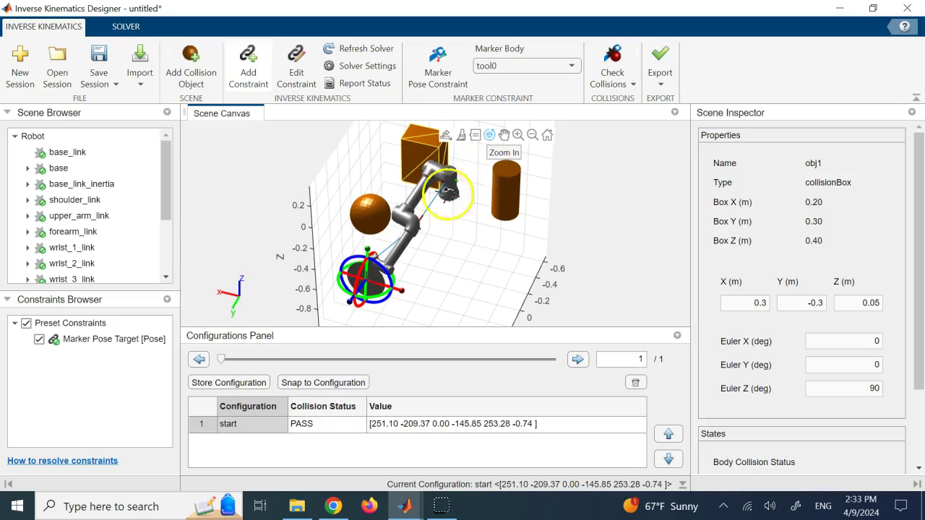
pyautogui.moveTo(335, 279)
pyautogui.mouseDown()
pyautogui.moveTo(356, 259)
pyautogui.moveTo(373, 191)
pyautogui.moveTo(376, 203)
pyautogui.moveTo(354, 218)
pyautogui.moveTo(369, 205)
pyautogui.moveTo(422, 215)
pyautogui.moveTo(421, 200)
pyautogui.moveTo(458, 210)
pyautogui.mouseUp()
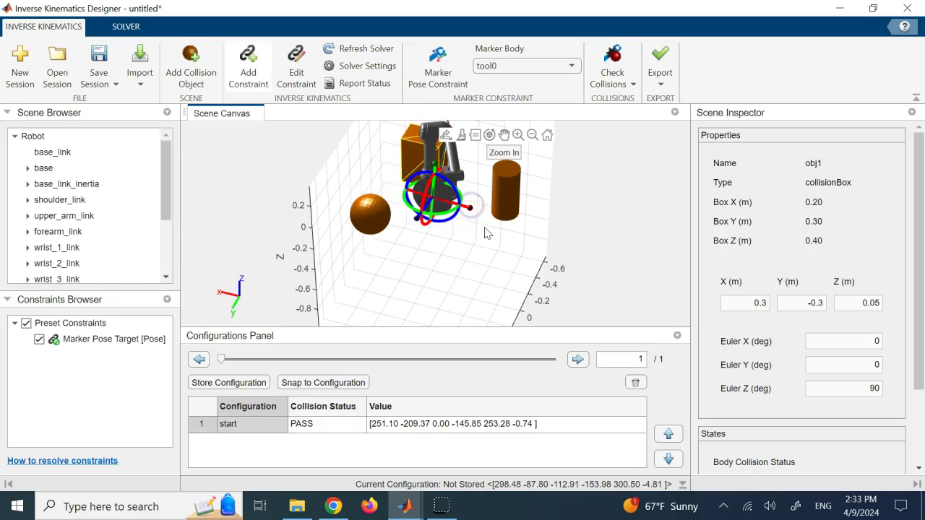
# - Check the new pose for collisions and review the status of the robot bodies and scene objects
pyautogui.click(490, 131)
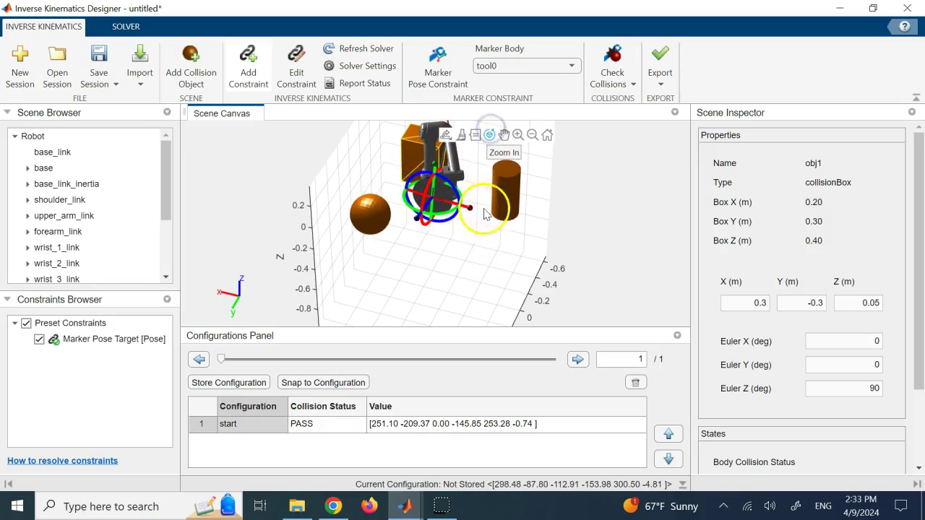
pyautogui.moveTo(471, 223); pyautogui.dragTo(475, 201)
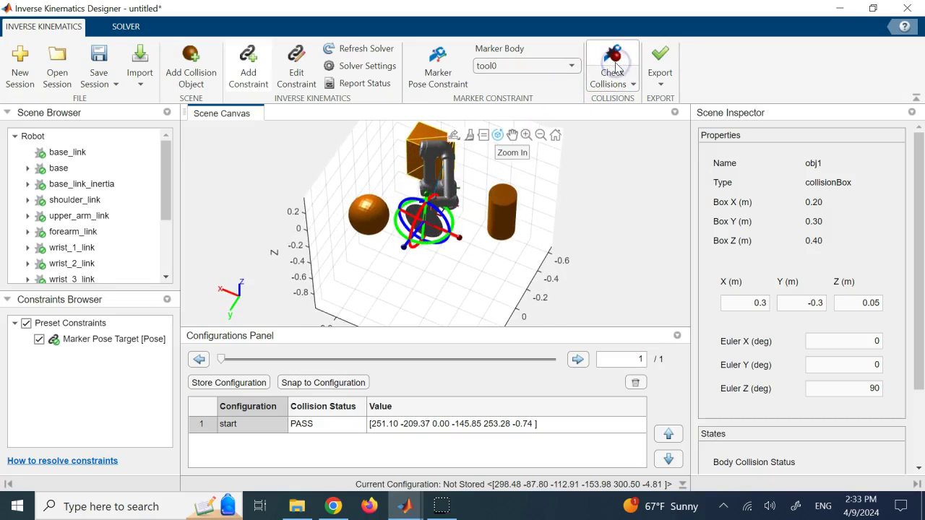
pyautogui.scroll(-3, 91, 224)
pyautogui.scroll(3, 94, 224)
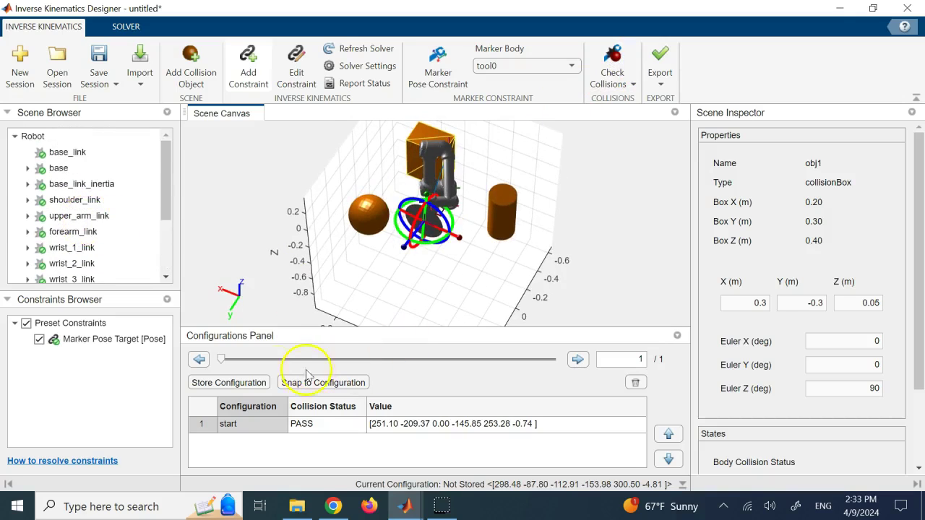
# - Store the current robot configuration as a second entry and name it midpoint
pyautogui.click(233, 383)
pyautogui.click(242, 446)
pyautogui.doubleClick(257, 446)
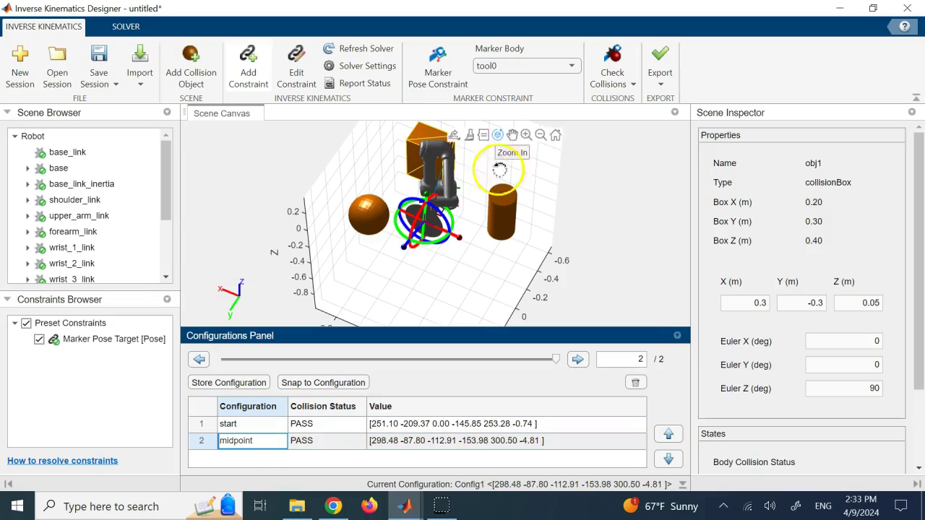
# - Move the tool0 marker to a goal pose past the cylinder and check that pose for collisions
pyautogui.click(650, 178)
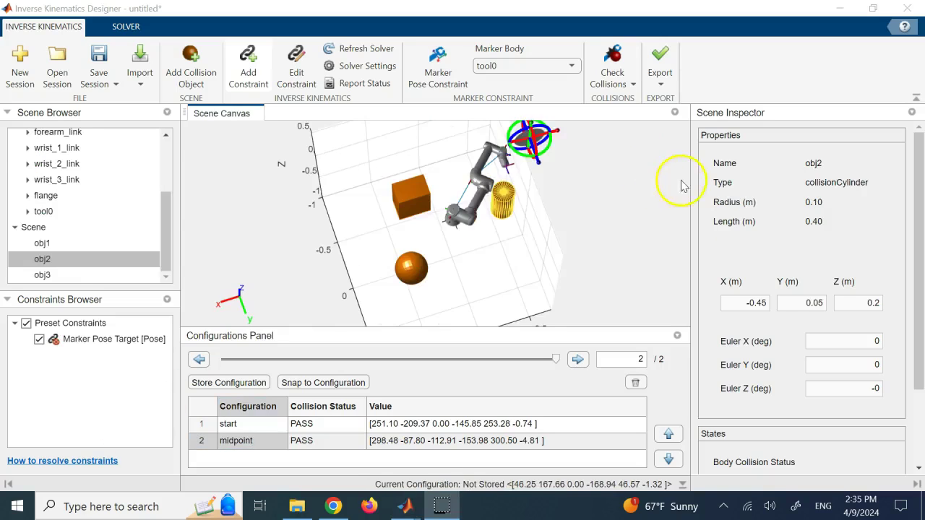
pyautogui.moveTo(535, 148)
pyautogui.mouseDown()
pyautogui.moveTo(525, 172)
pyautogui.moveTo(547, 161)
pyautogui.moveTo(590, 164)
pyautogui.mouseUp()
pyautogui.click(613, 60)
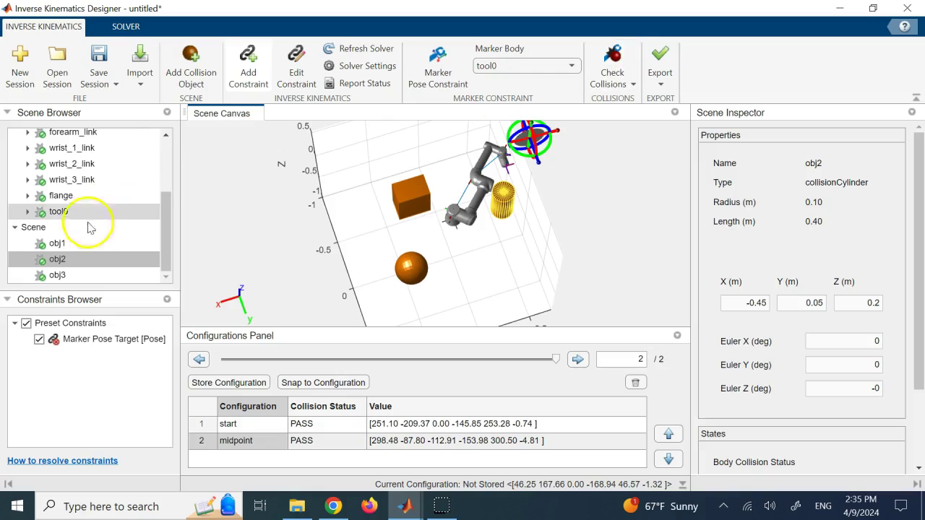
# - Reset the marker onto the end effector by switching the marker body to base_link and back to tool0
pyautogui.click(571, 66)
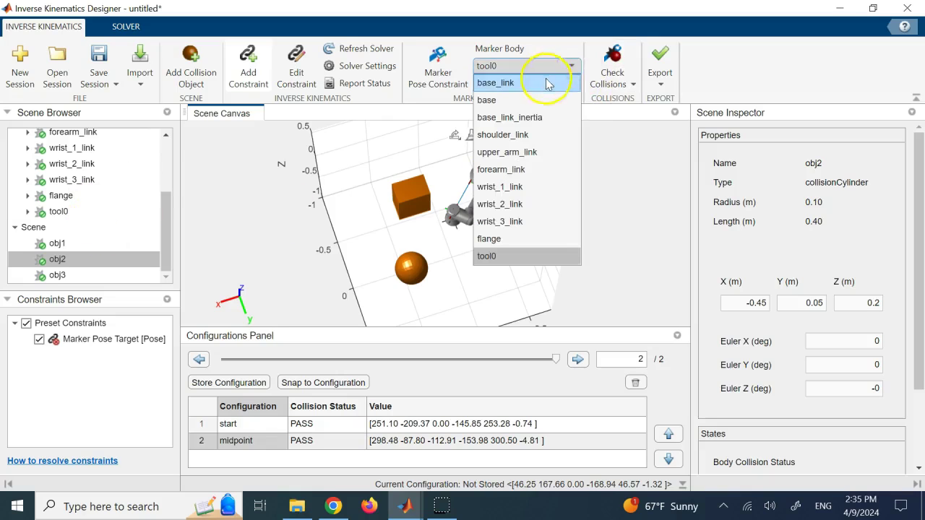
pyautogui.click(548, 84)
pyautogui.click(557, 66)
pyautogui.click(510, 260)
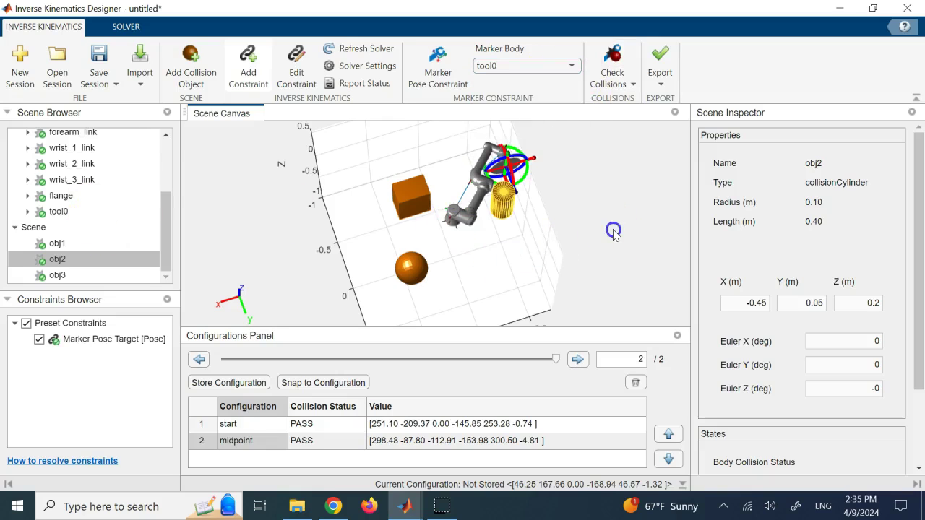
# - Store the current robot configuration as a third entry and name it goal
pyautogui.click(244, 389)
pyautogui.doubleClick(249, 457)
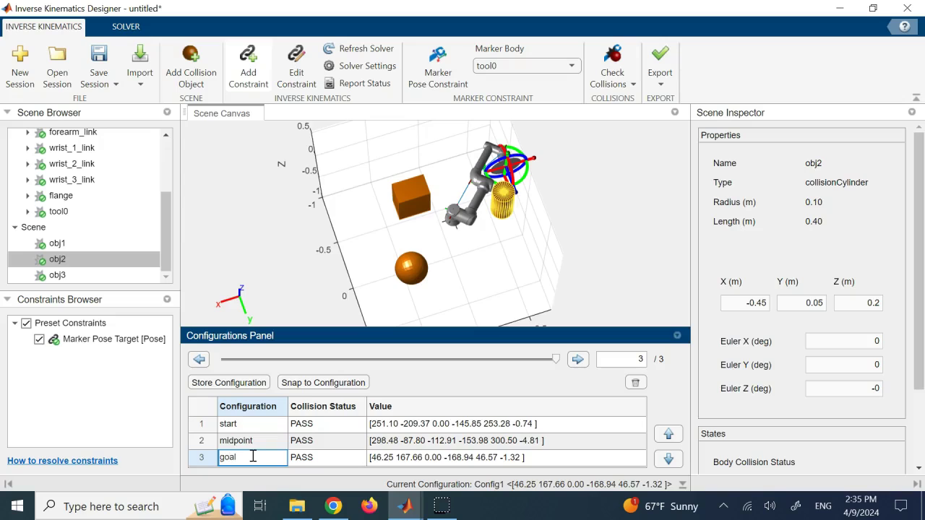
pyautogui.click(614, 282)
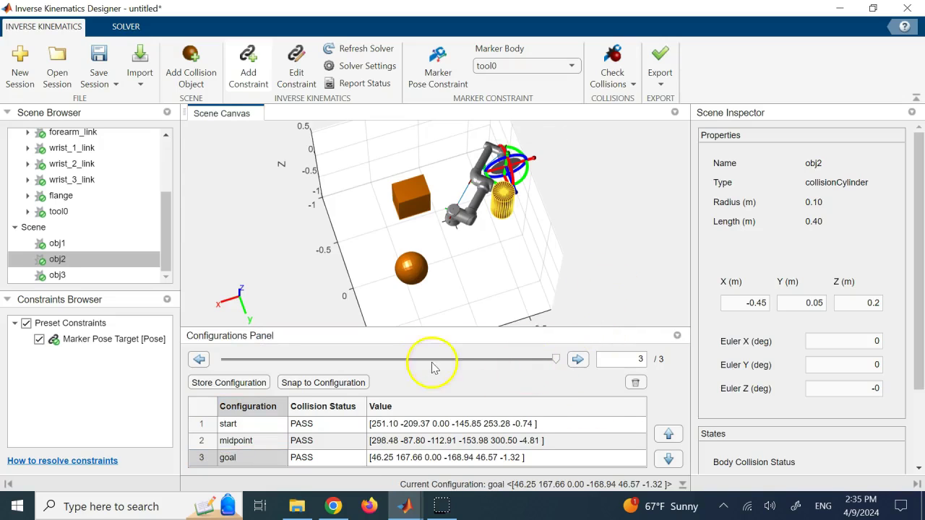
# - Step the robot back through the stored configurations from goal to start, and forward again to goal
pyautogui.click(202, 360)
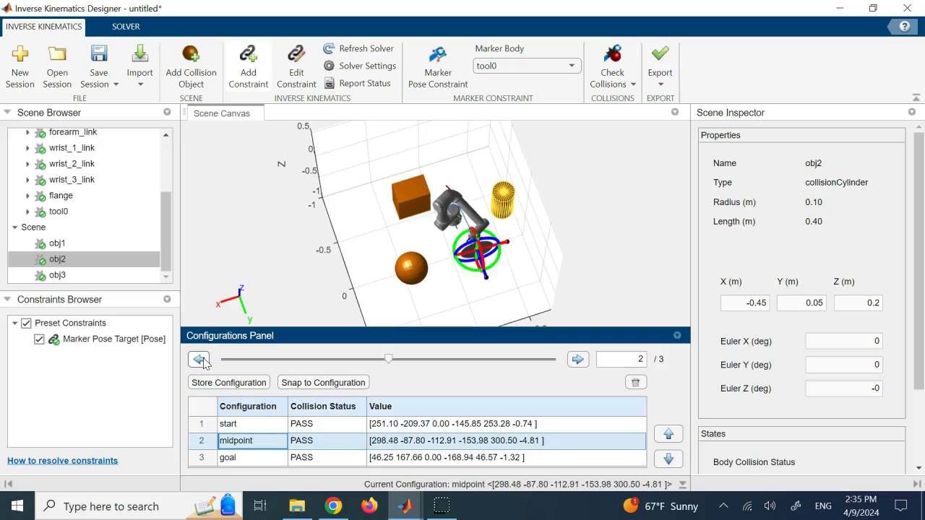
pyautogui.click(201, 360)
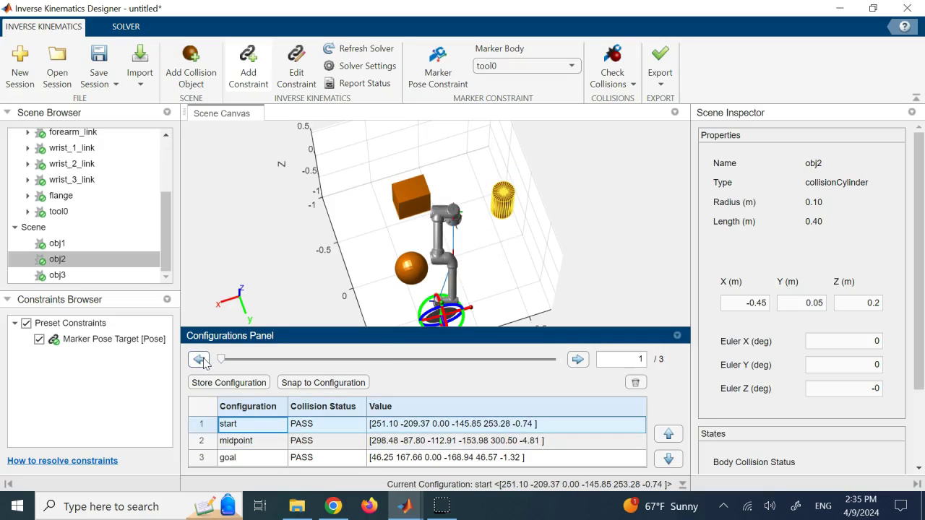
pyautogui.click(578, 359)
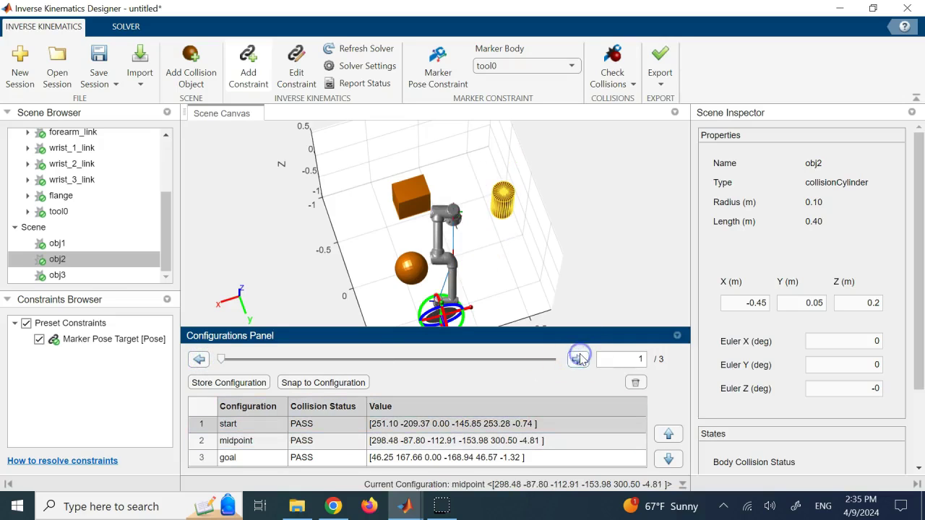
pyautogui.click(578, 359)
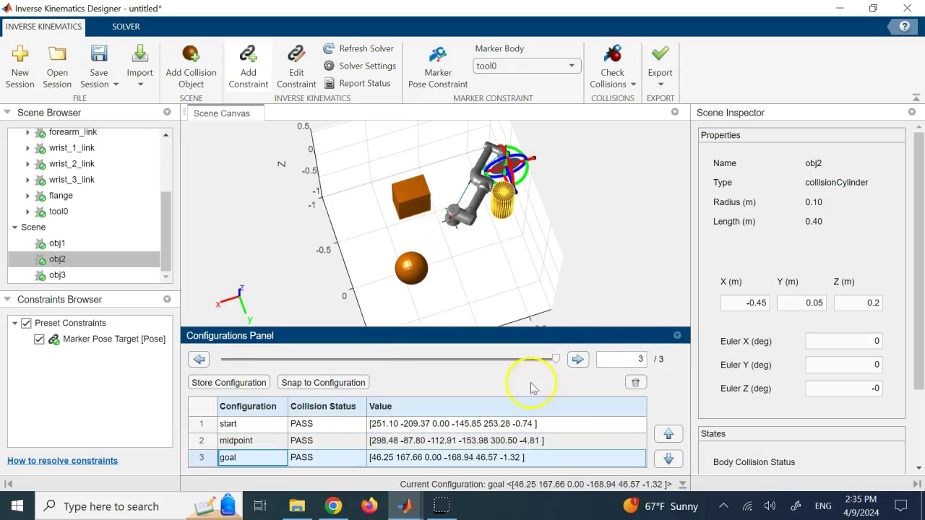
# - Snap the robot to the stored midpoint configuration and advance it to the goal configuration
pyautogui.click(364, 426)
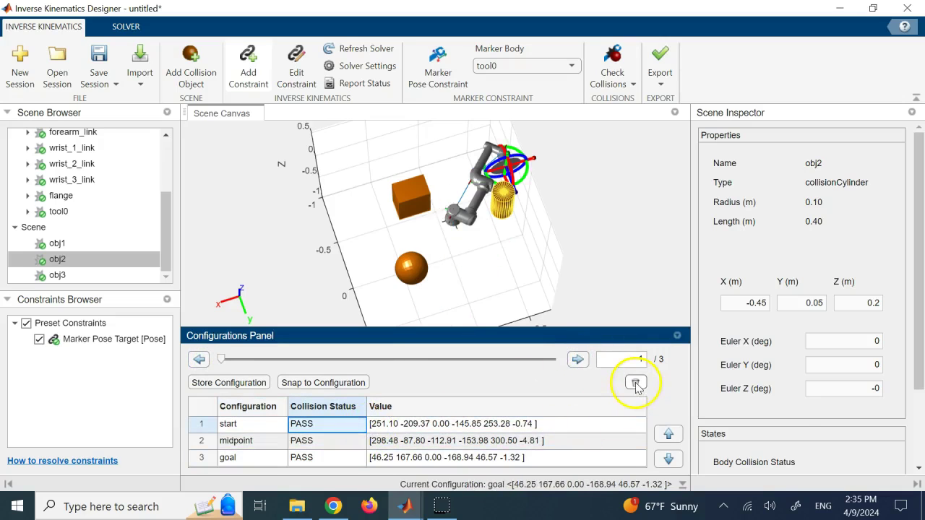
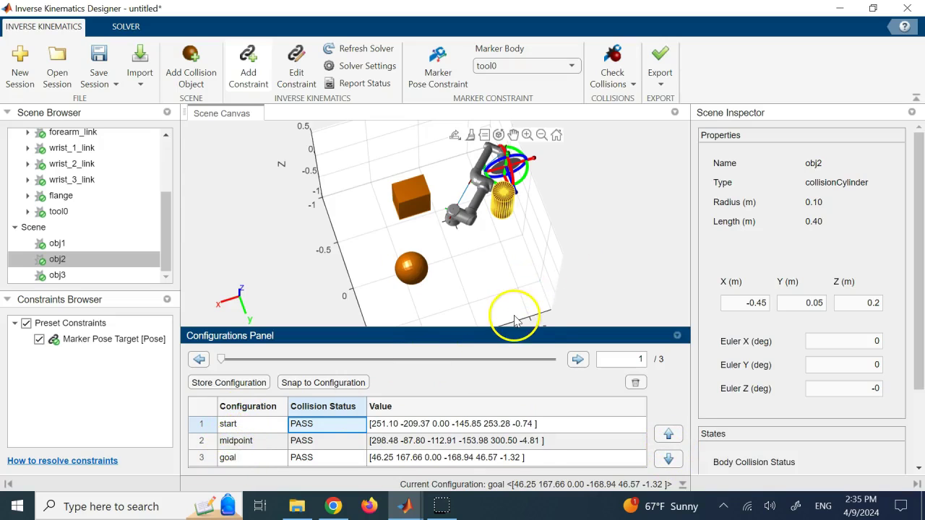
pyautogui.click(261, 444)
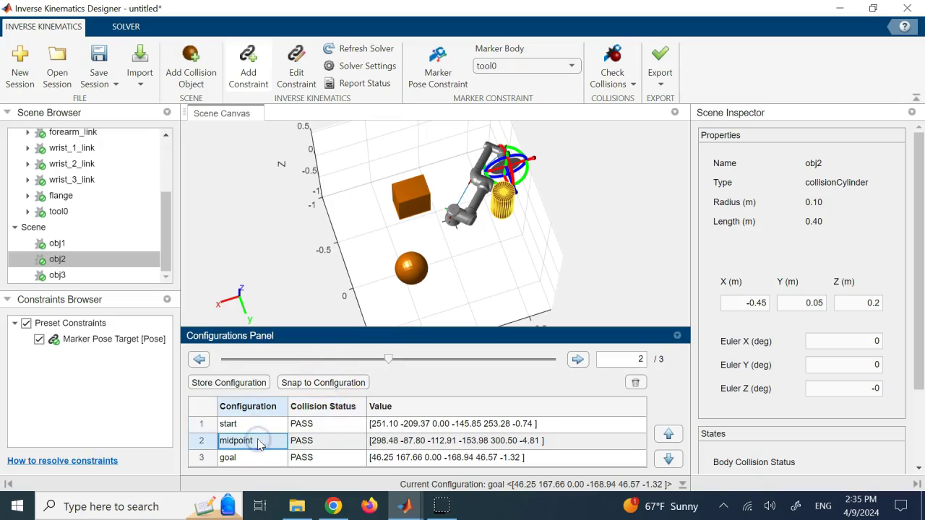
pyautogui.click(332, 388)
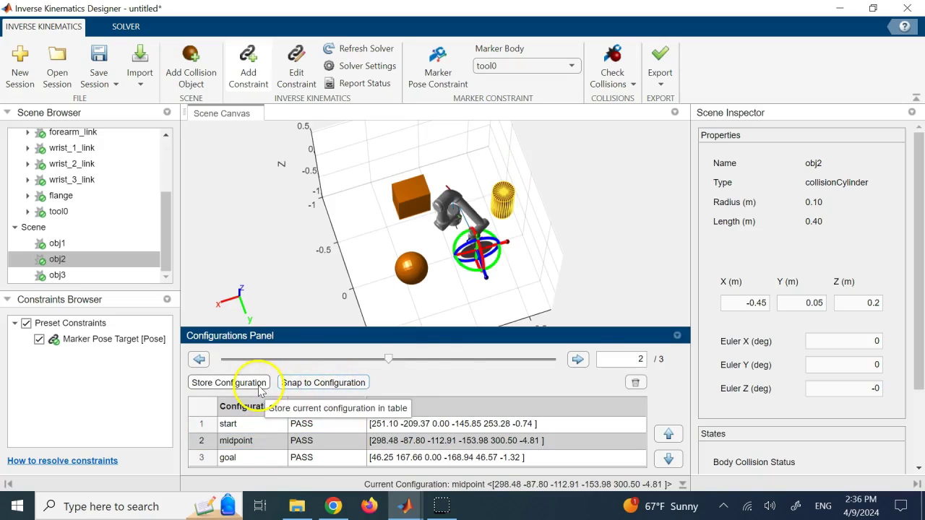
pyautogui.click(582, 359)
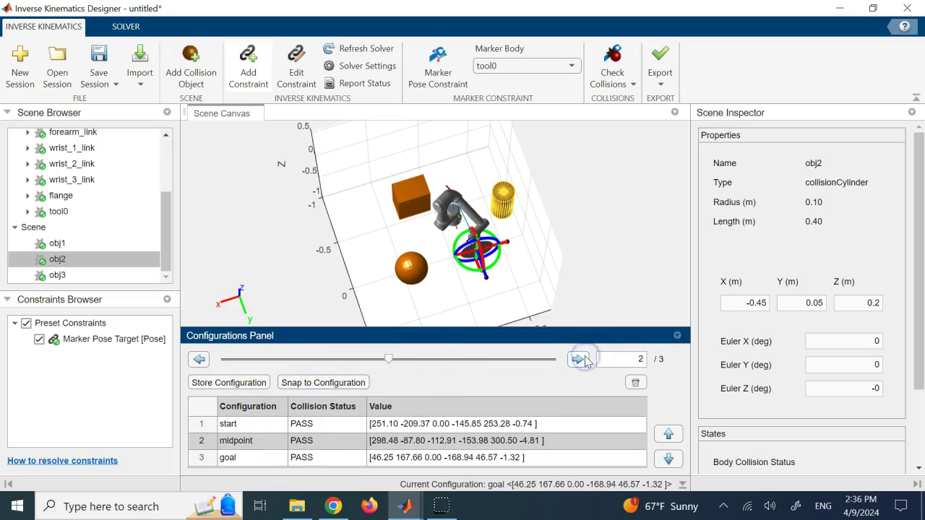
pyautogui.click(599, 248)
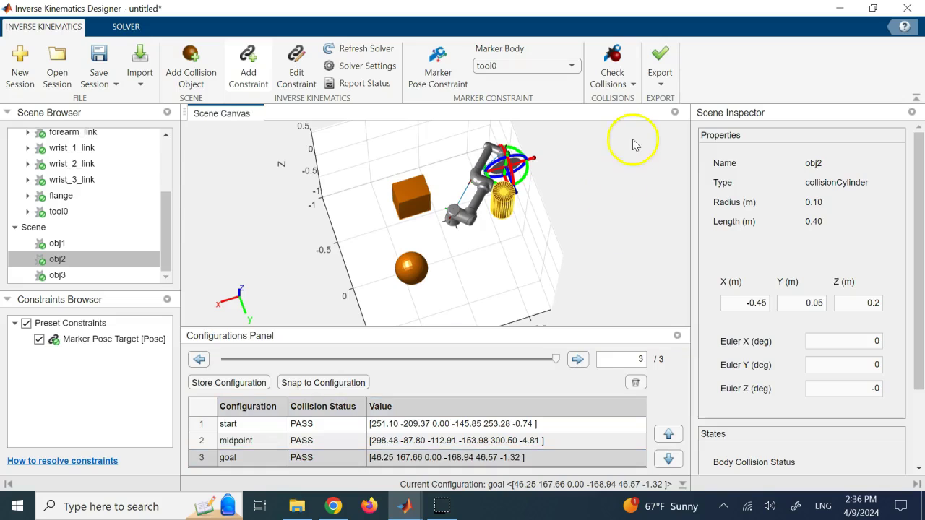
# - Export the start, midpoint and goal configurations to the workspace as the waypoint matrix waypointData
pyautogui.click(660, 85)
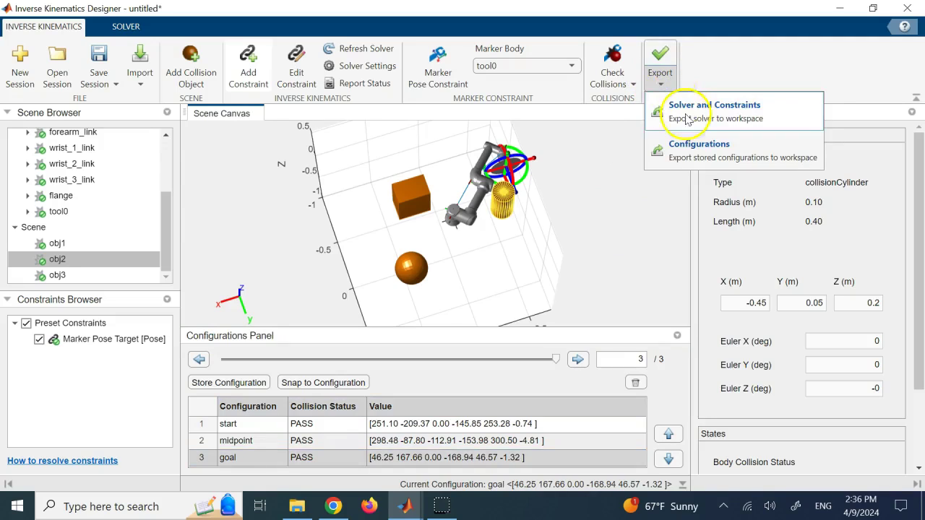
pyautogui.click(714, 153)
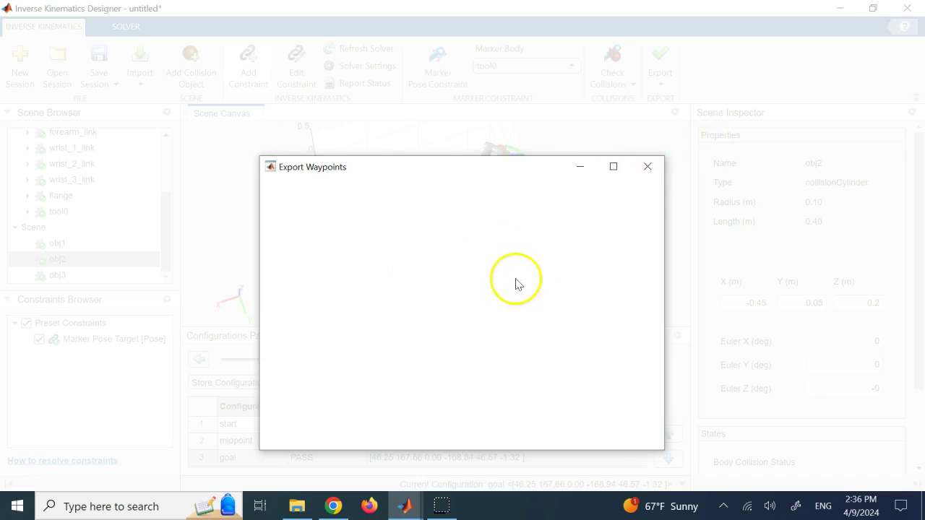
pyautogui.click(425, 289)
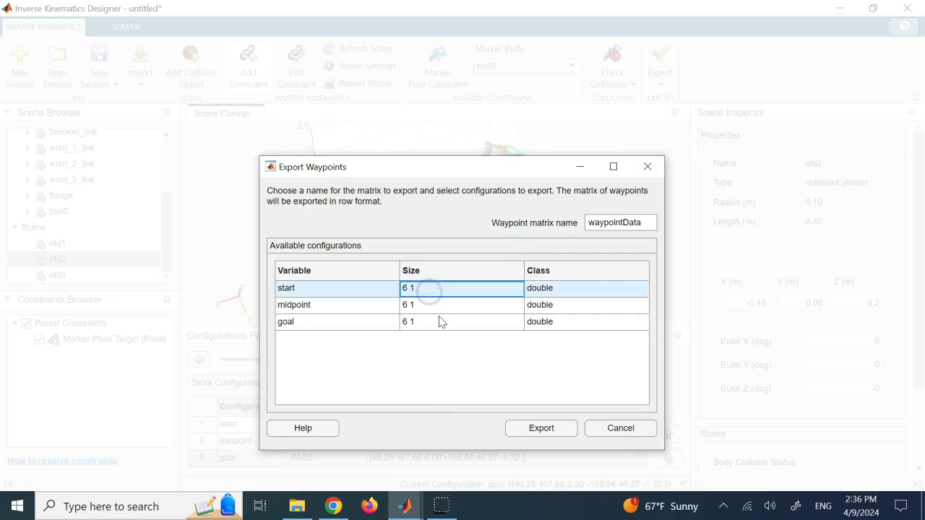
pyautogui.keyDown('shift'); pyautogui.click(441, 322); pyautogui.keyUp('shift')
pyautogui.click(532, 429)
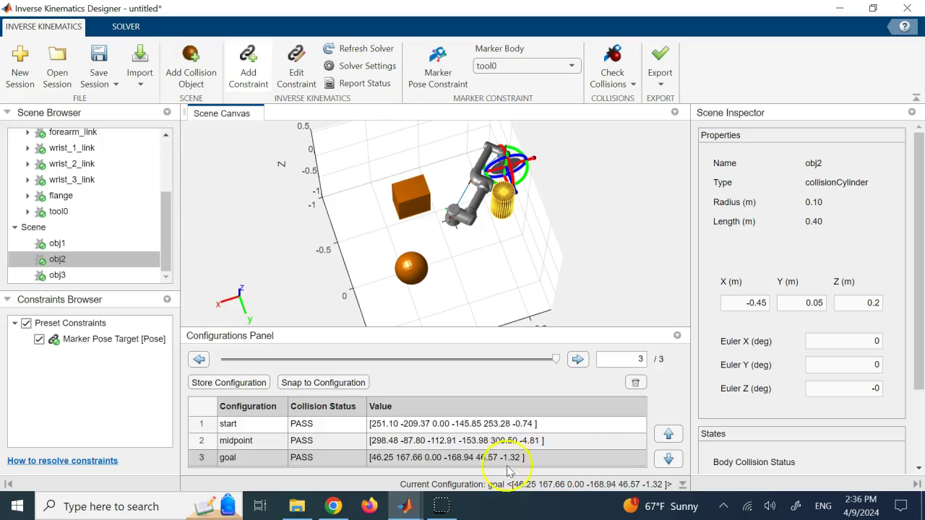
# - Switch to the main MATLAB window, display waypointData in the command window and examine its joint values
pyautogui.moveTo(405, 506)
pyautogui.click(182, 432)
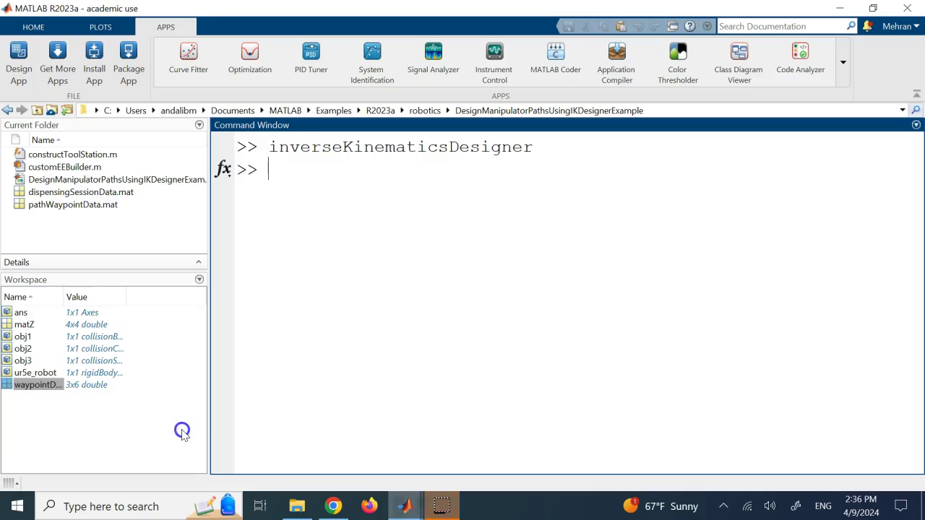
pyautogui.click(40, 389)
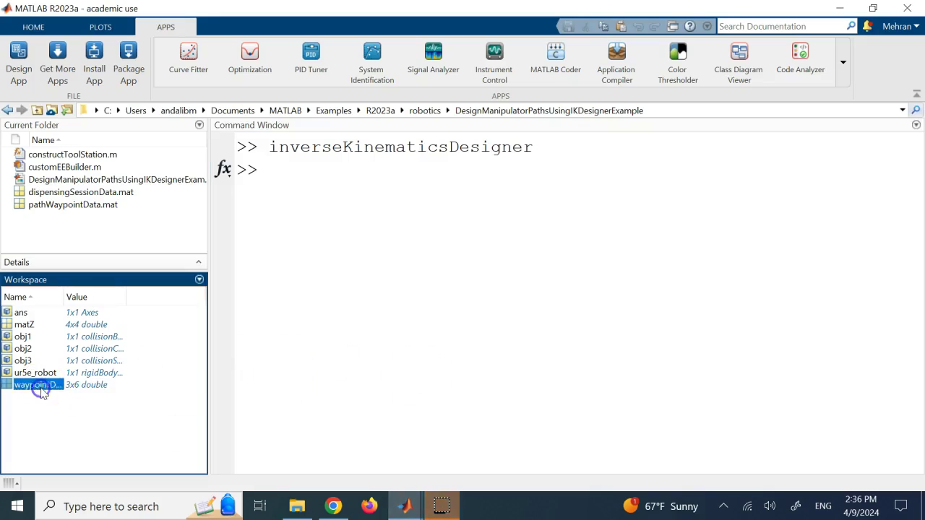
pyautogui.click(340, 355)
pyautogui.write('way')
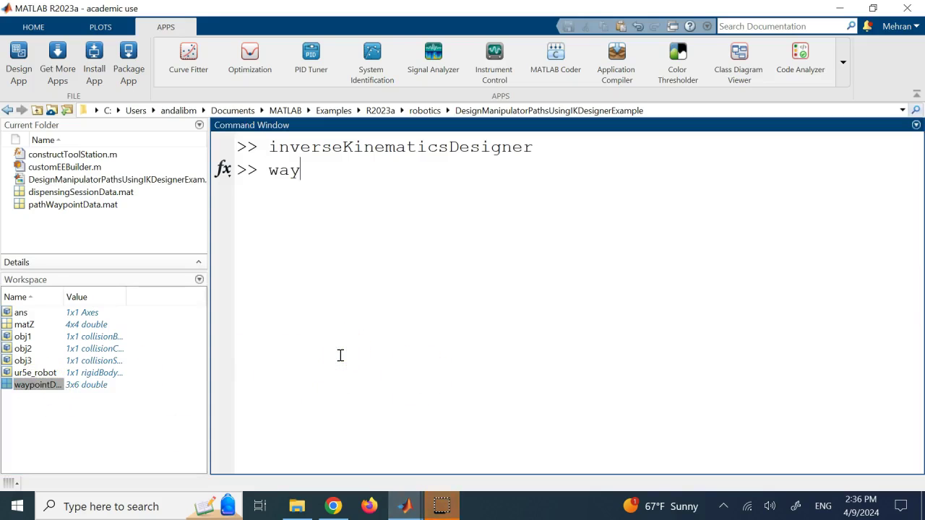
pyautogui.write('pointD')
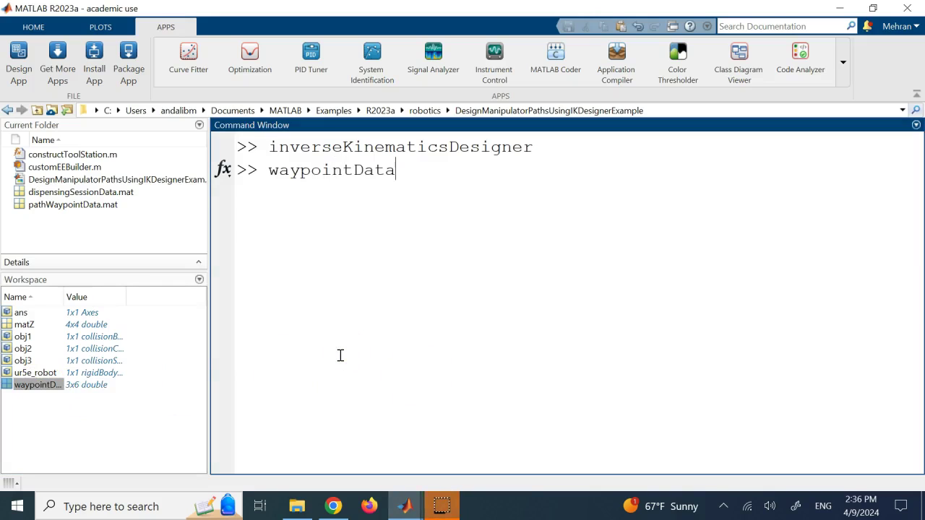
pyautogui.write('ata')
pyautogui.press('Return')
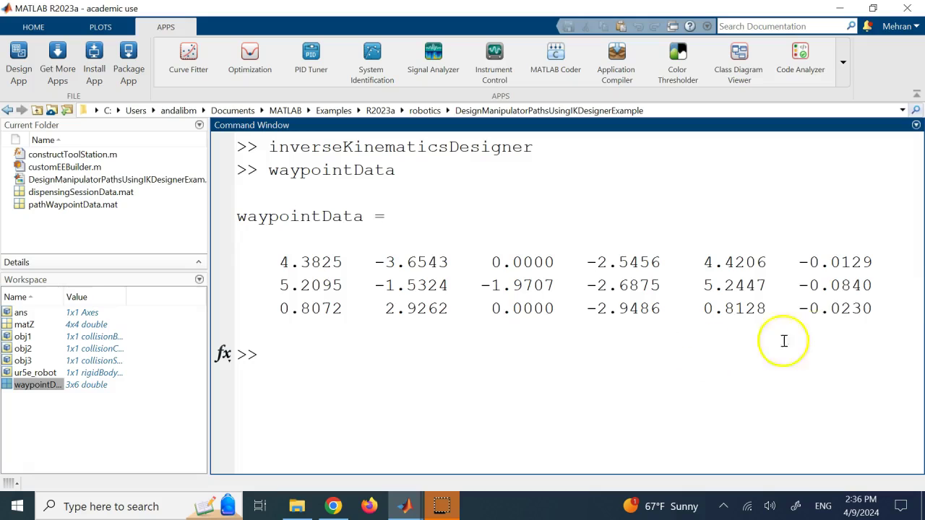
pyautogui.moveTo(880, 309); pyautogui.dragTo(304, 267)
pyautogui.click(320, 263)
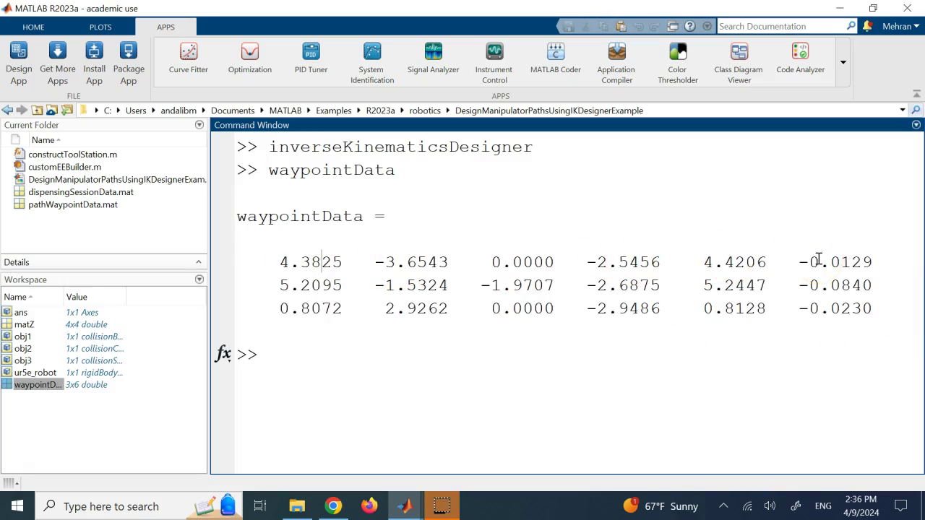
# - Switch to the Inverse_Kinematics_Designer_MATLAB_demo.m script and go to the section on path planning using manipulatorRRT
pyautogui.moveTo(405, 506)
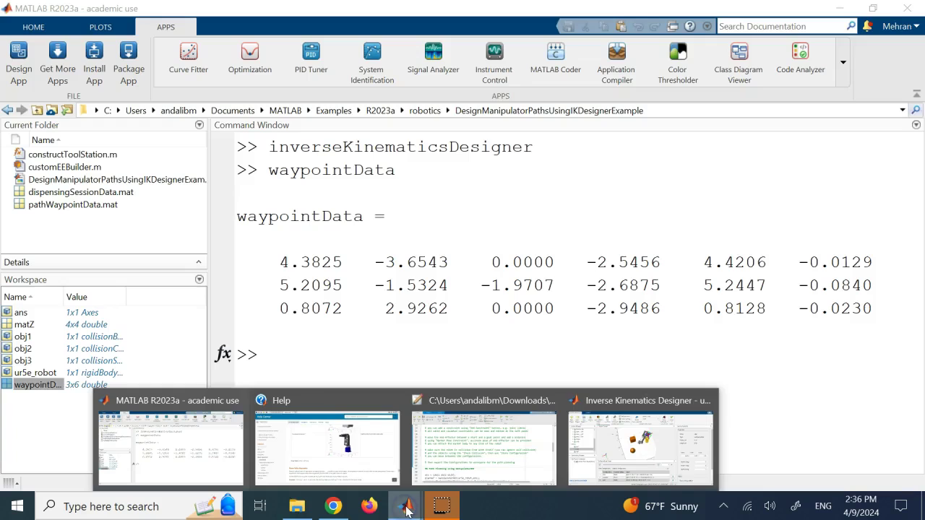
pyautogui.click(454, 470)
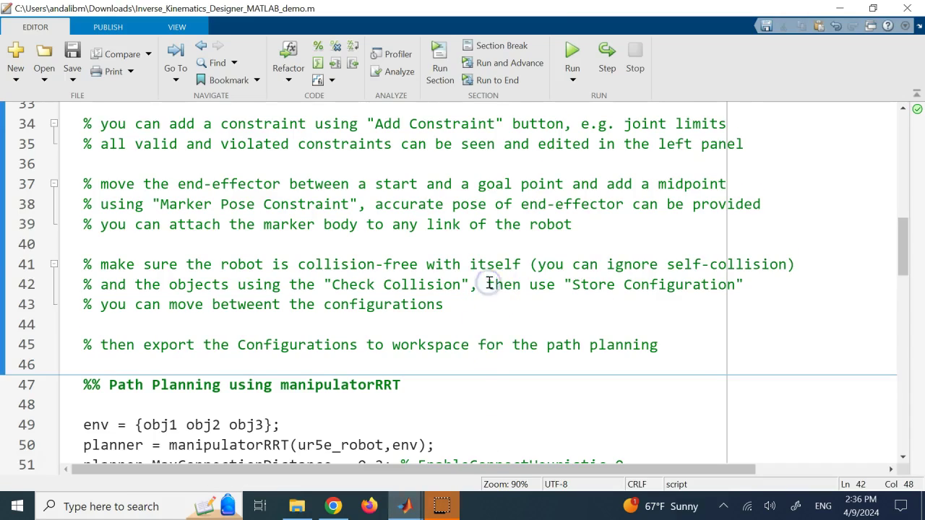
pyautogui.scroll(-3, 489, 283)
pyautogui.click(514, 307)
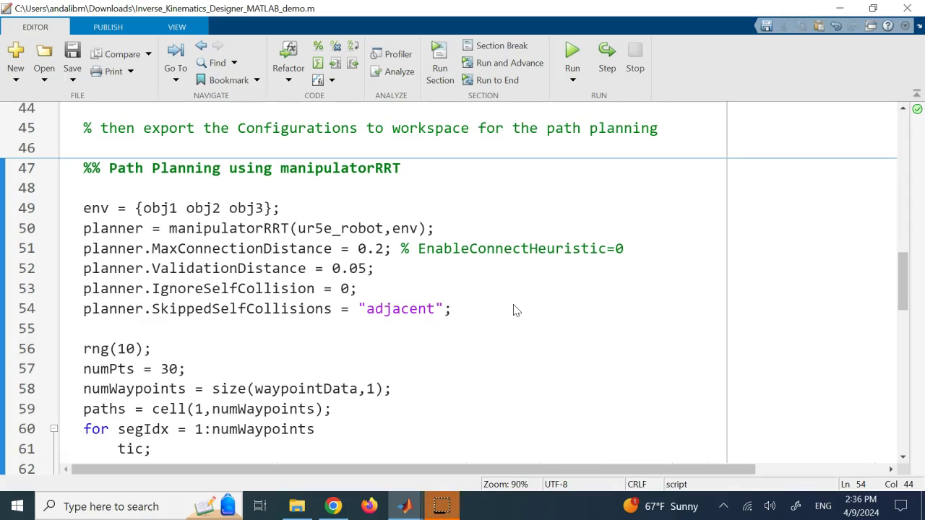
# - Examine the manipulatorRRT call on line 50 and its ur5e_robot and env arguments
pyautogui.doubleClick(248, 227)
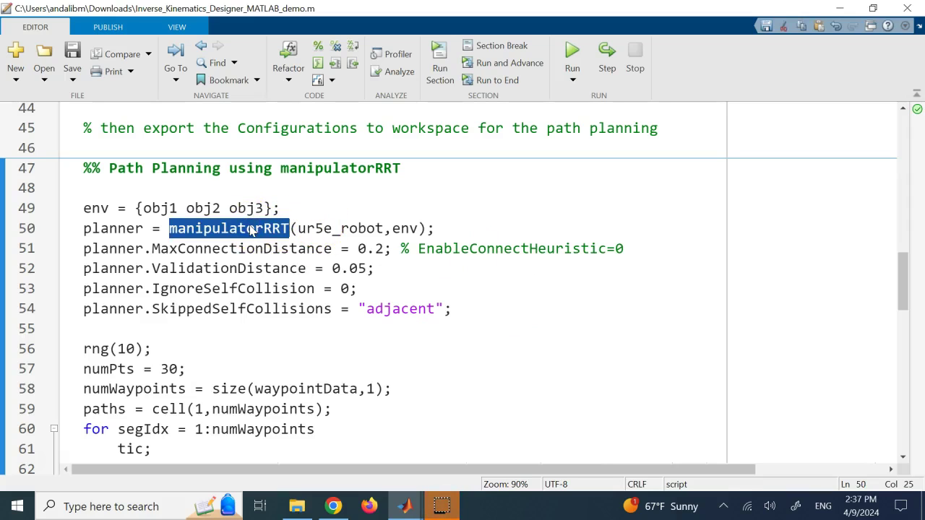
pyautogui.click(325, 205)
pyautogui.doubleClick(262, 230)
pyautogui.click(281, 204)
pyautogui.doubleClick(321, 228)
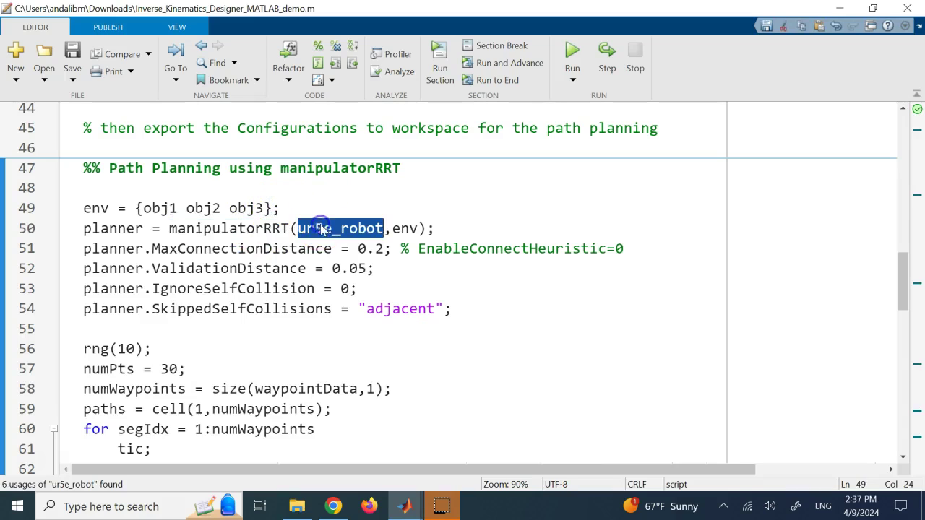
pyautogui.doubleClick(403, 229)
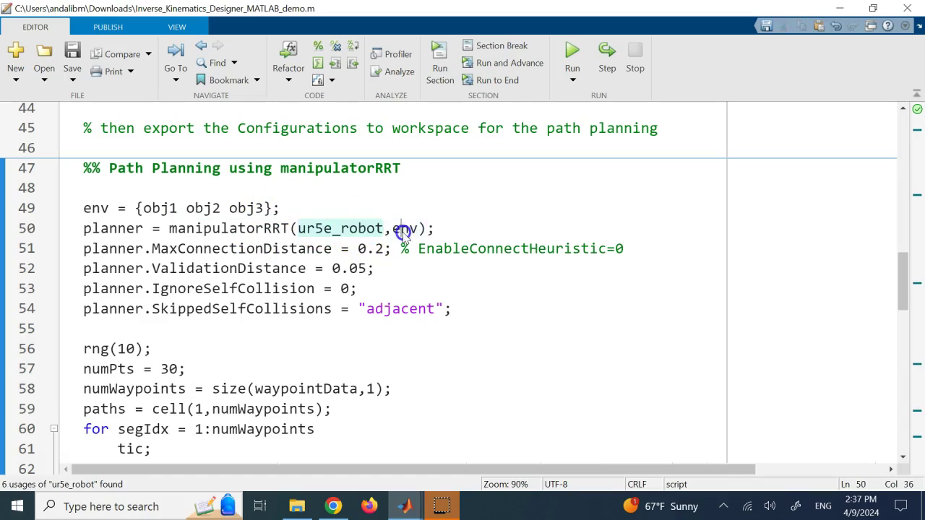
# - Examine how env is defined from obj1, obj2 and obj3, and where the planner variable is used
pyautogui.click(283, 204)
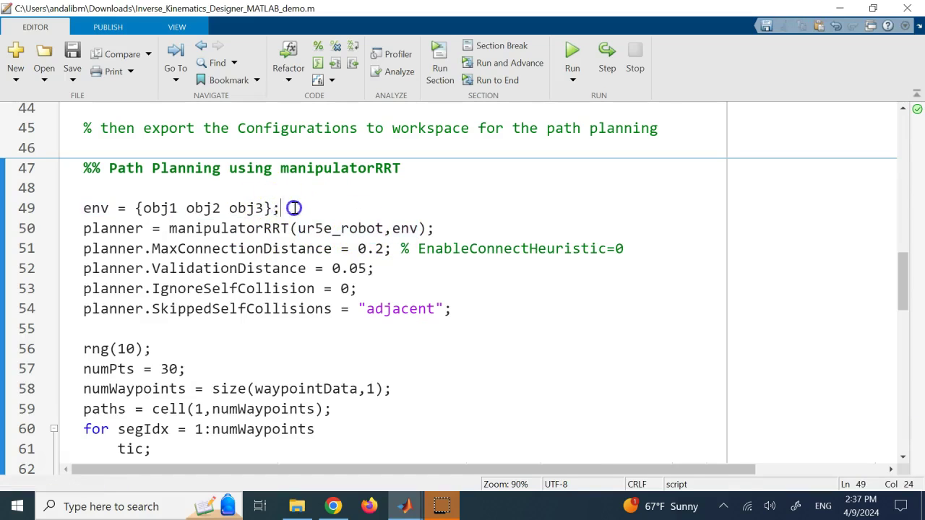
pyautogui.moveTo(288, 207); pyautogui.dragTo(83, 210)
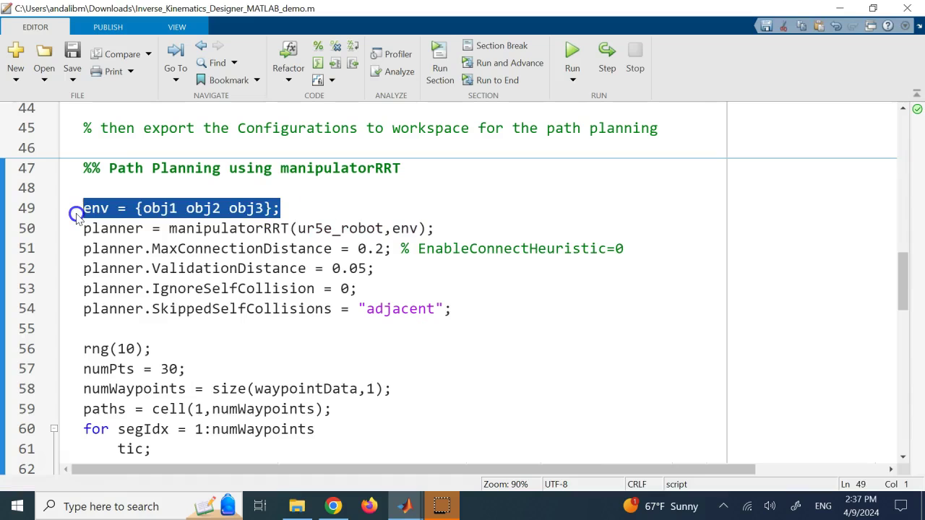
pyautogui.click(190, 198)
pyautogui.moveTo(289, 210); pyautogui.dragTo(82, 210)
pyautogui.click(399, 229)
pyautogui.click(341, 229)
pyautogui.click(126, 229)
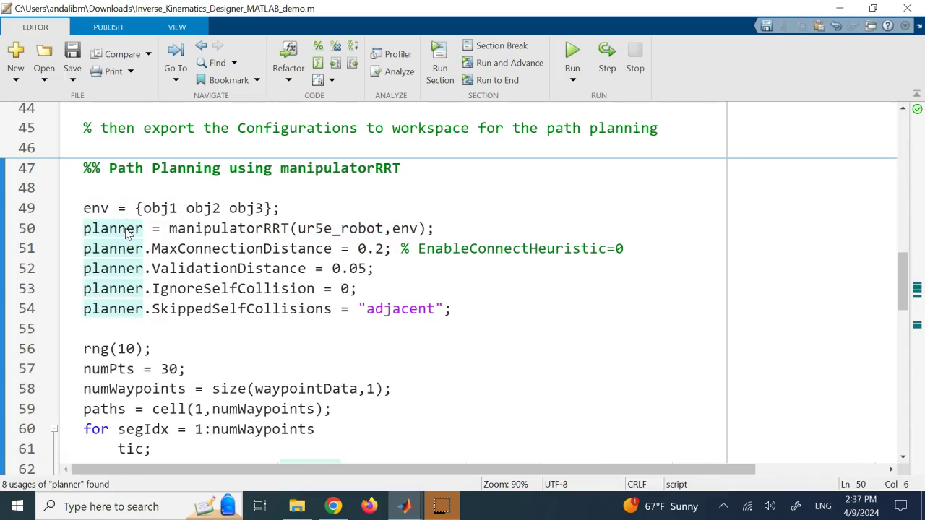
# - Examine the manipulatorRRT planner object and the block of planner settings on lines 50 to 54
pyautogui.doubleClick(278, 228)
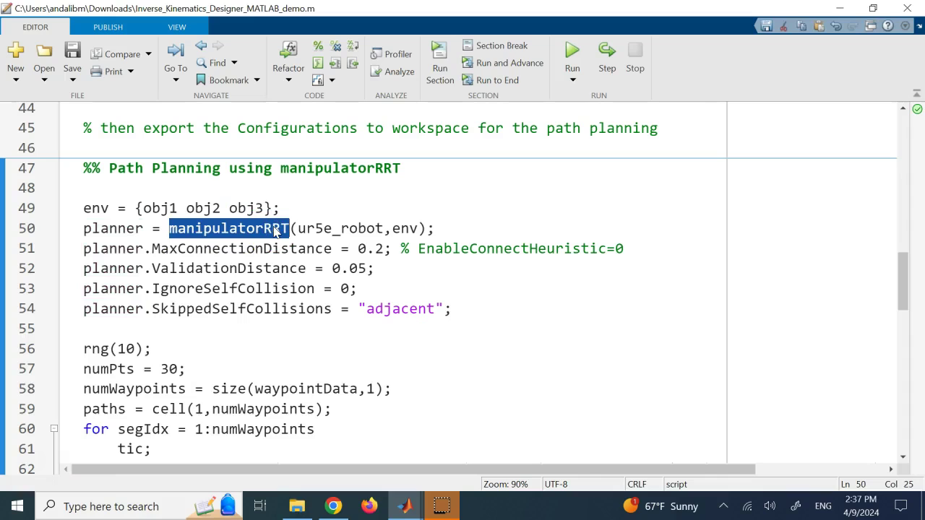
pyautogui.click(275, 228)
pyautogui.doubleClick(275, 228)
pyautogui.click(275, 228)
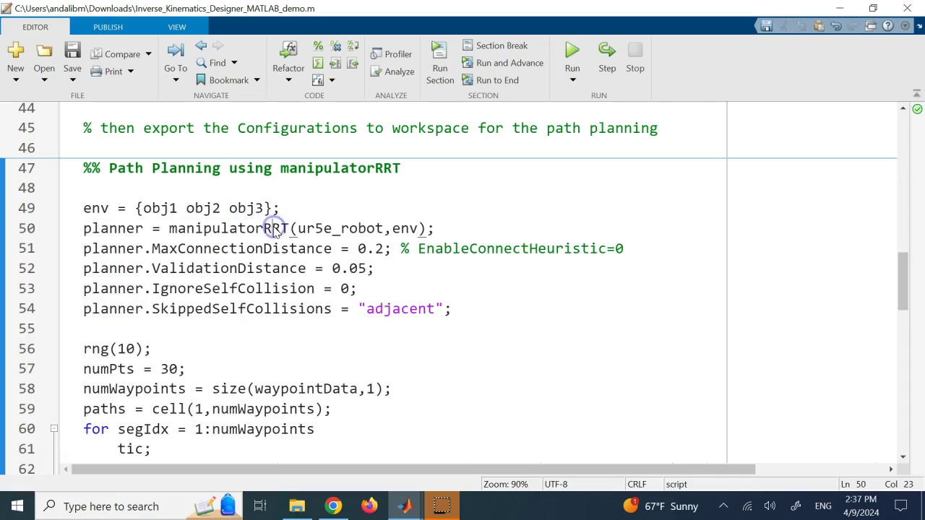
pyautogui.click(130, 229)
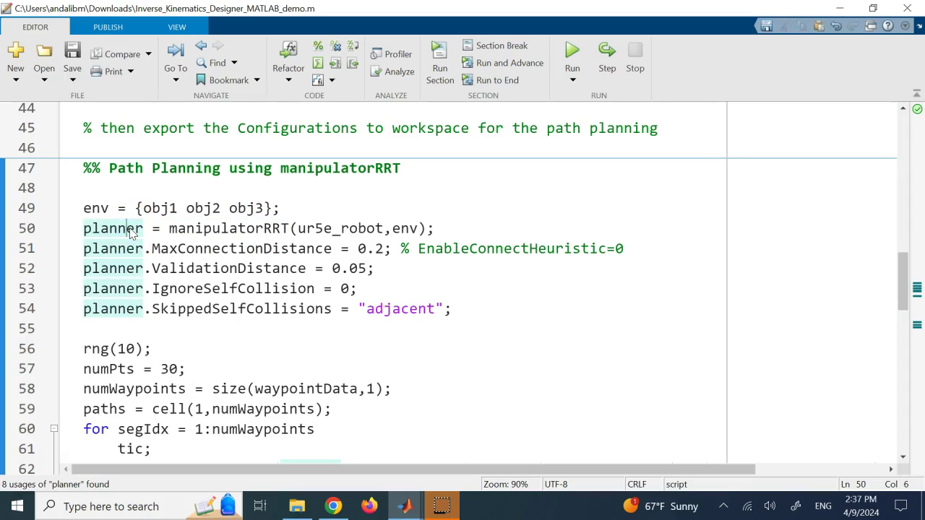
pyautogui.moveTo(454, 308); pyautogui.dragTo(42, 231)
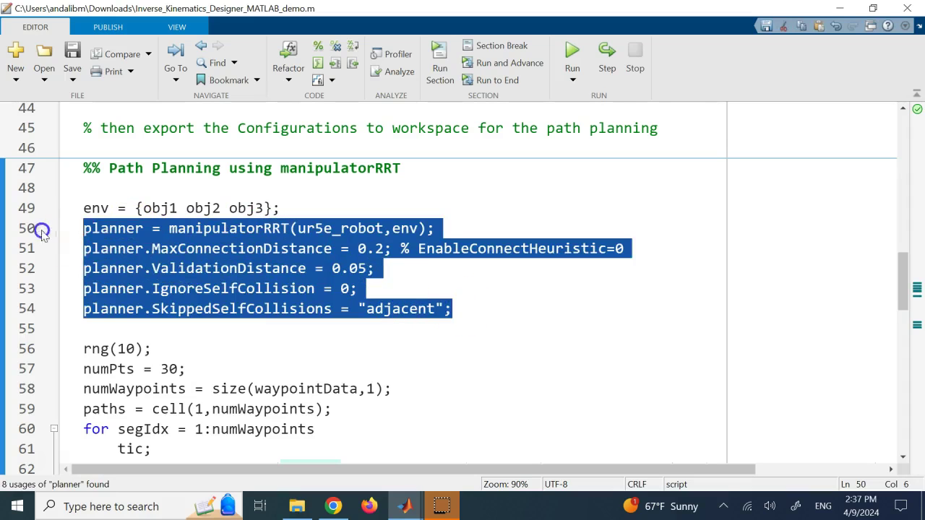
pyautogui.click(489, 271)
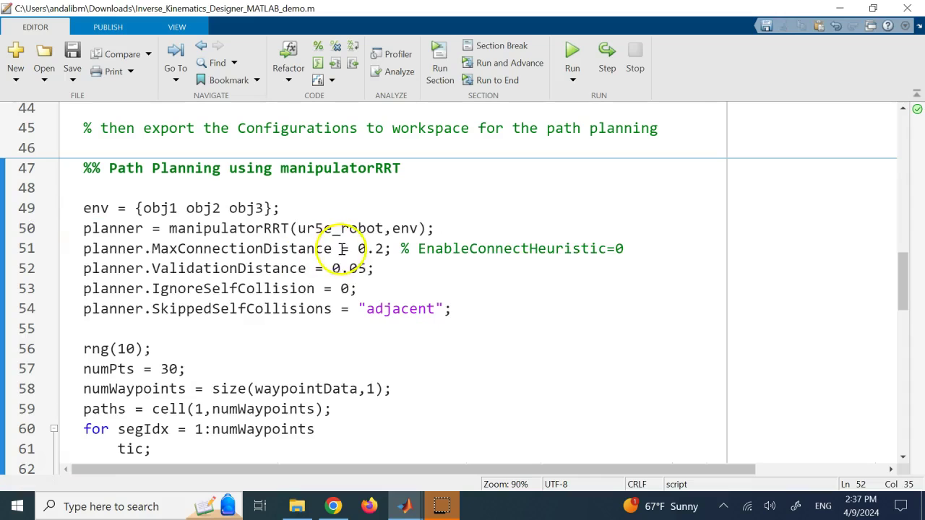
# - Review the values assigned to the planner's MaxConnectionDistance, ValidationDistance and IgnoreSelfCollision properties
pyautogui.moveTo(357, 249); pyautogui.dragTo(385, 250)
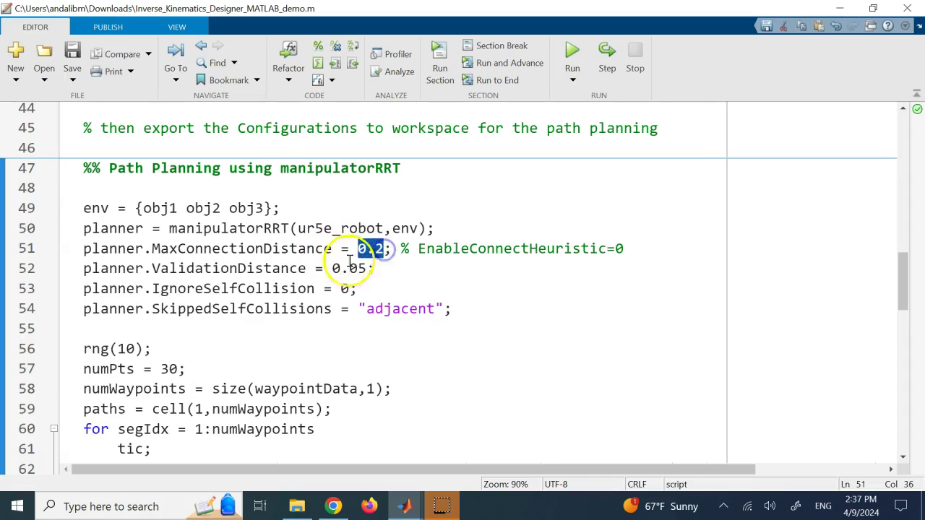
pyautogui.moveTo(332, 269); pyautogui.dragTo(352, 289)
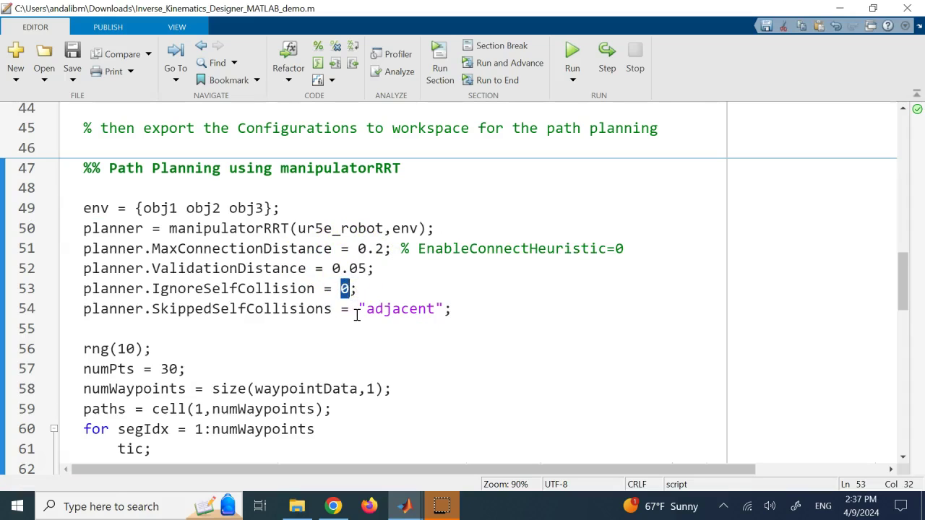
pyautogui.click(438, 293)
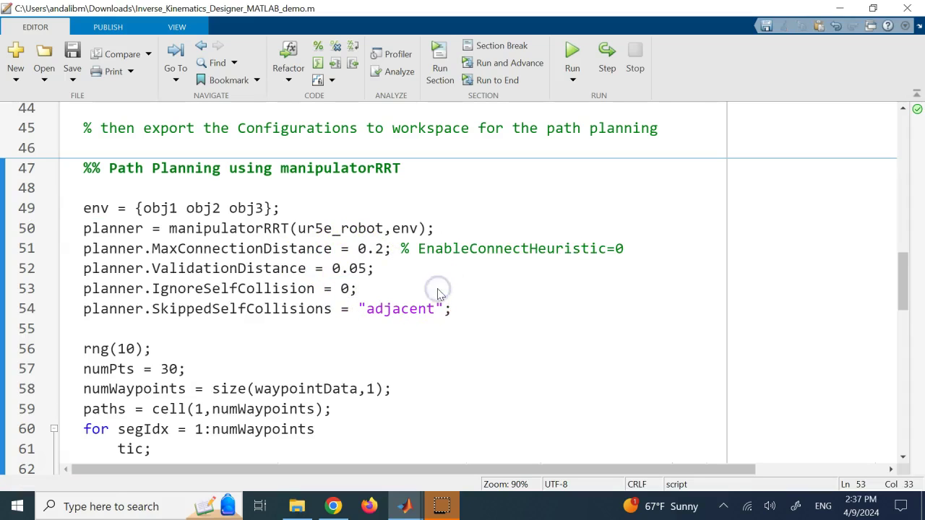
pyautogui.click(349, 290)
pyautogui.doubleClick(345, 290)
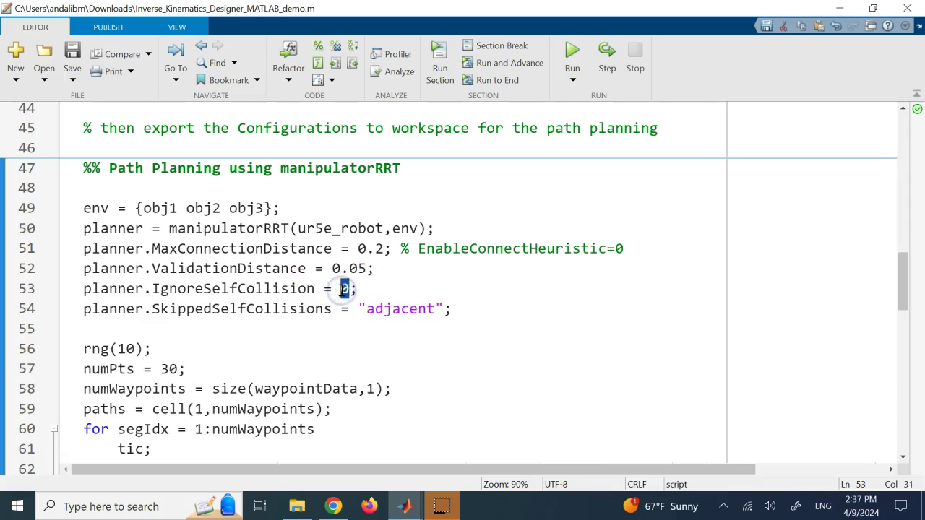
# - Examine the planner's SkippedSelfCollisions property on line 54 and its "adjacent" option
pyautogui.doubleClick(248, 310)
pyautogui.click(251, 312)
pyautogui.doubleClick(407, 311)
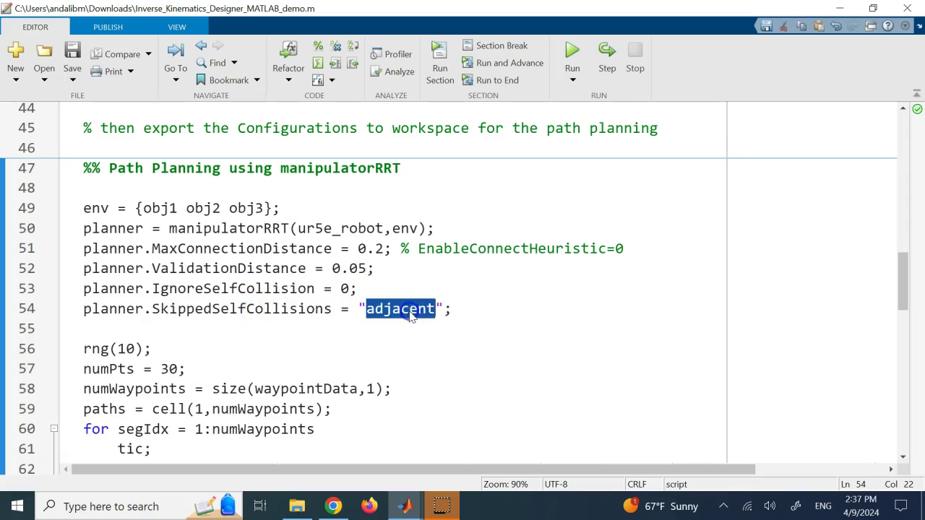
pyautogui.click(459, 311)
pyautogui.click(429, 312)
pyautogui.click(403, 306)
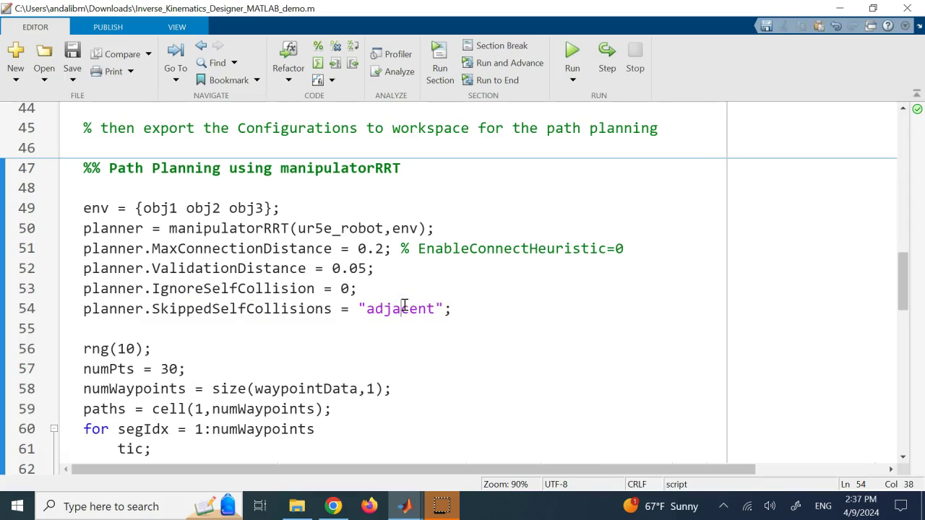
pyautogui.click(239, 311)
pyautogui.click(281, 310)
pyautogui.click(358, 311)
# - Examine the MaxConnectionDistance and ValidationDistance properties on lines 51 and 52 and how the two distances relate
pyautogui.doubleClick(284, 249)
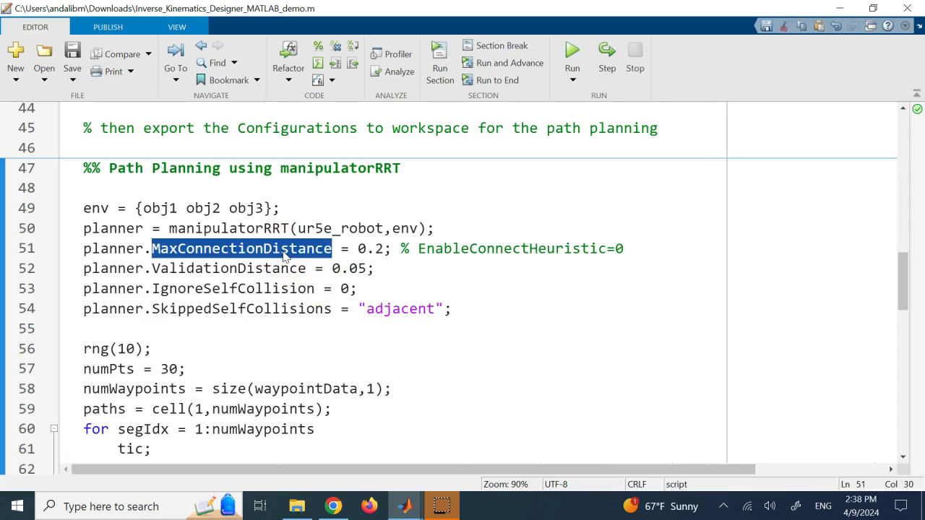
pyautogui.click(289, 215)
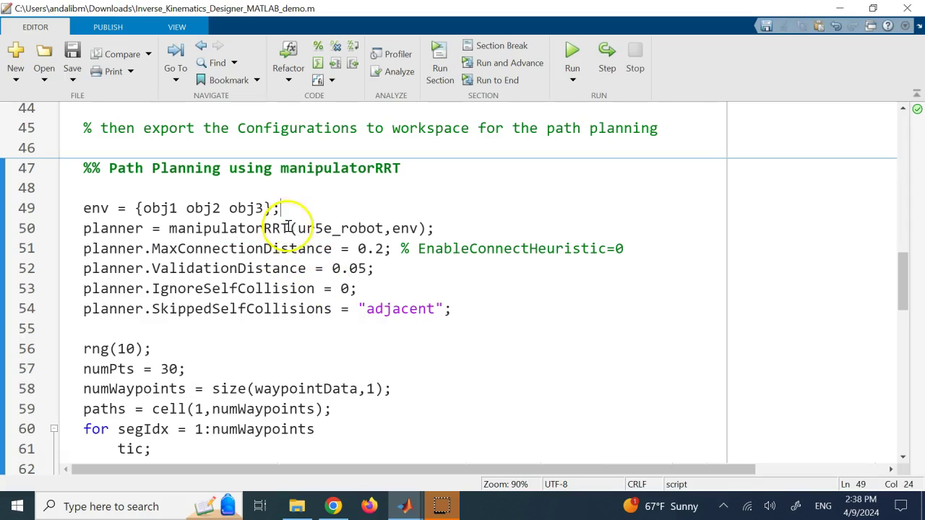
pyautogui.doubleClick(267, 269)
pyautogui.click(268, 269)
pyautogui.click(328, 268)
pyautogui.moveTo(332, 268); pyautogui.dragTo(371, 268)
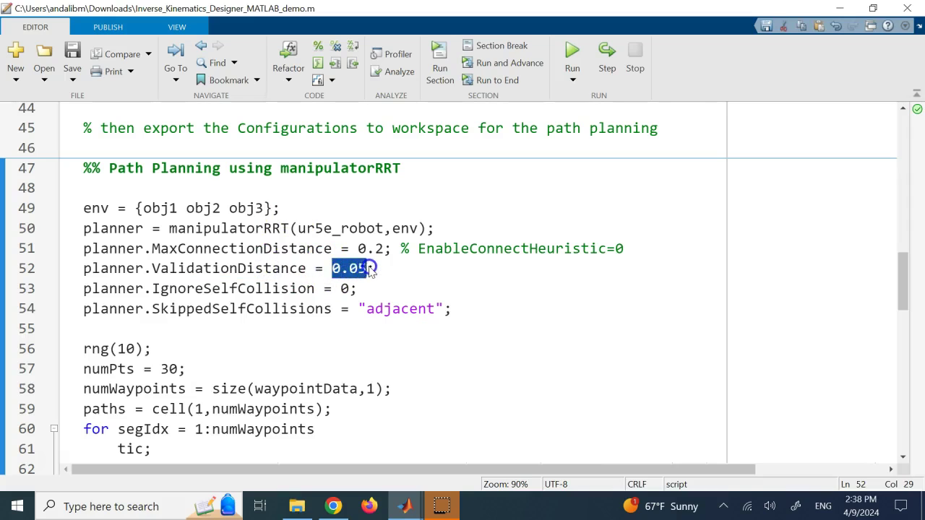
pyautogui.click(358, 268)
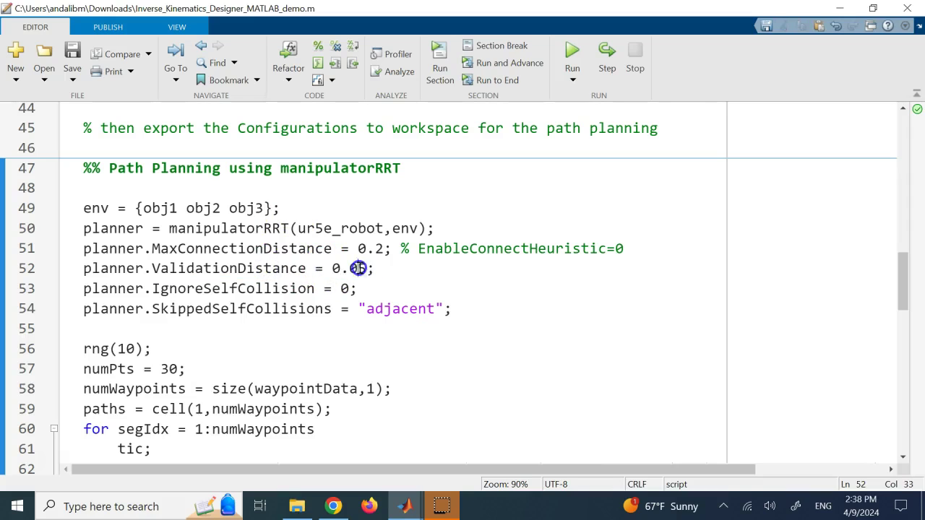
pyautogui.hotkey('shift', 'Left')
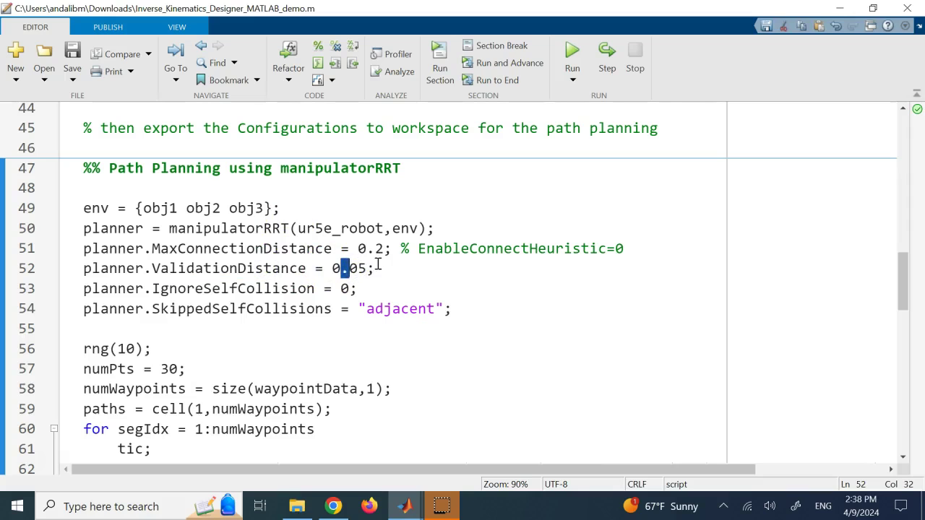
pyautogui.moveTo(374, 272); pyautogui.dragTo(67, 274)
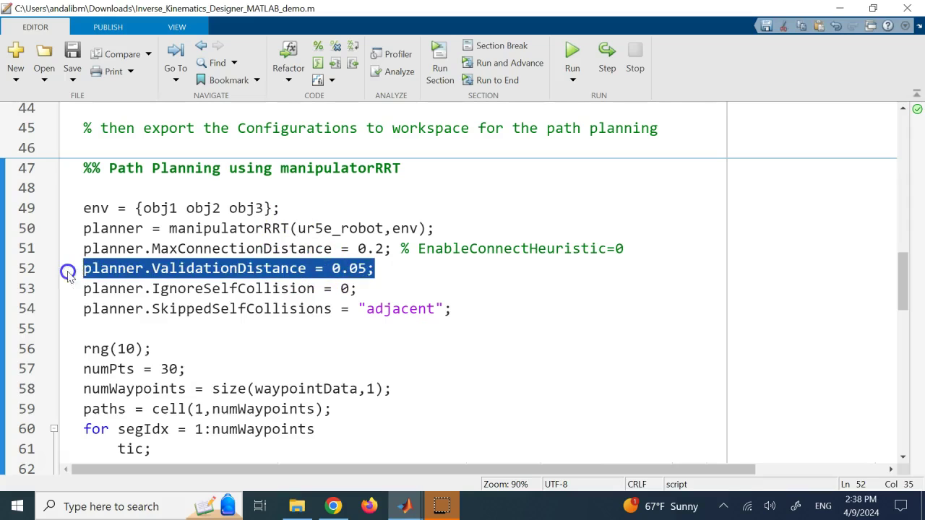
pyautogui.click(367, 270)
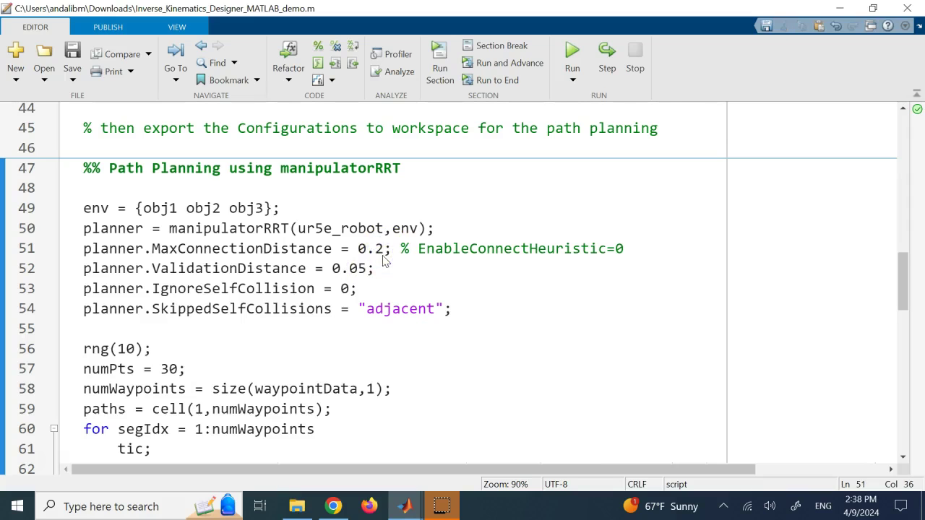
# - Switch to the Help window's manipulatorRRT page and study the MaxConnectionDistance and EnableConnectHeuristic diagrams
pyautogui.moveTo(405, 504)
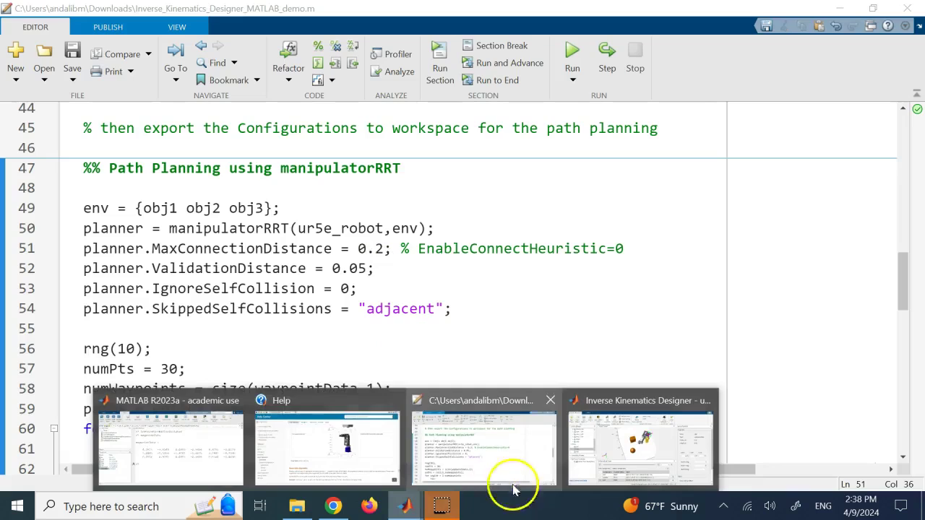
pyautogui.click(340, 434)
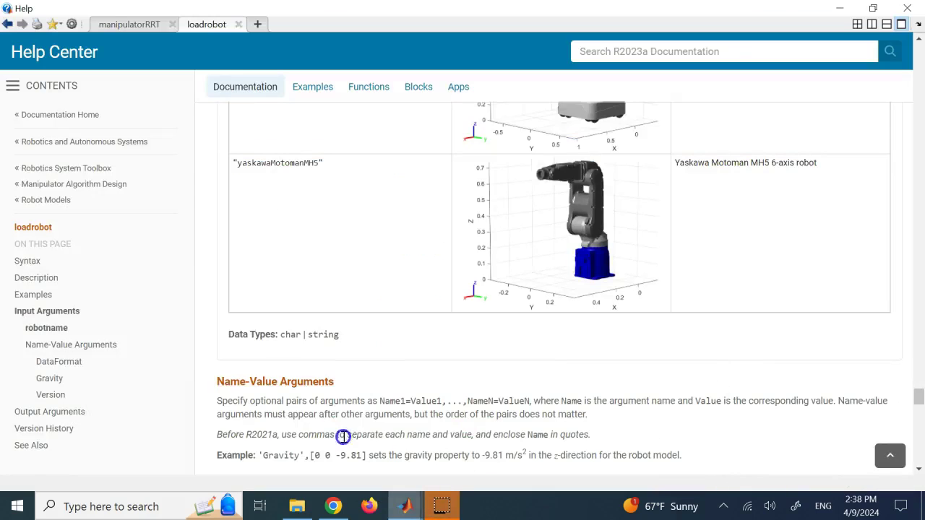
pyautogui.click(137, 26)
pyautogui.click(449, 266)
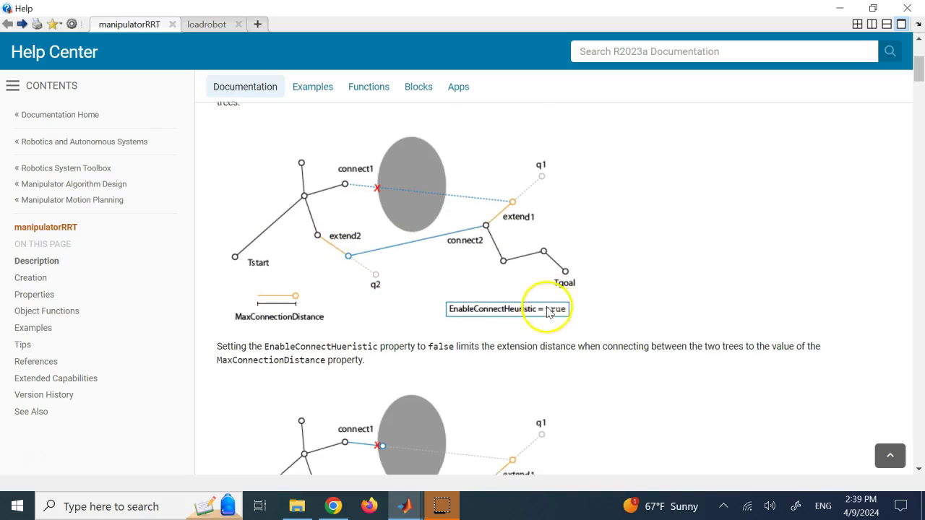
pyautogui.scroll(-3, 550, 314)
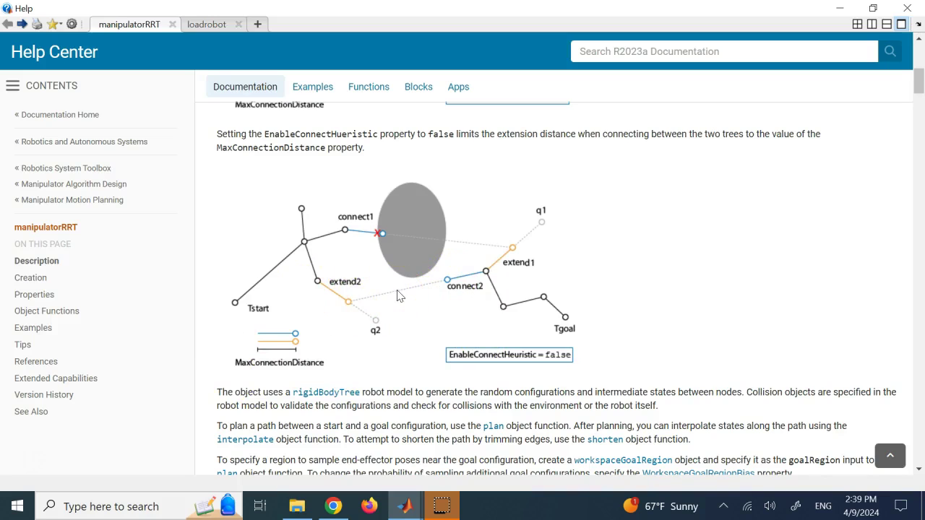
pyautogui.scroll(-2, 400, 295)
# - Return to the Inverse_Kinematics_Designer_MATLAB_demo.m script and review the env and planner definitions on lines 49 to 54
pyautogui.moveTo(403, 504)
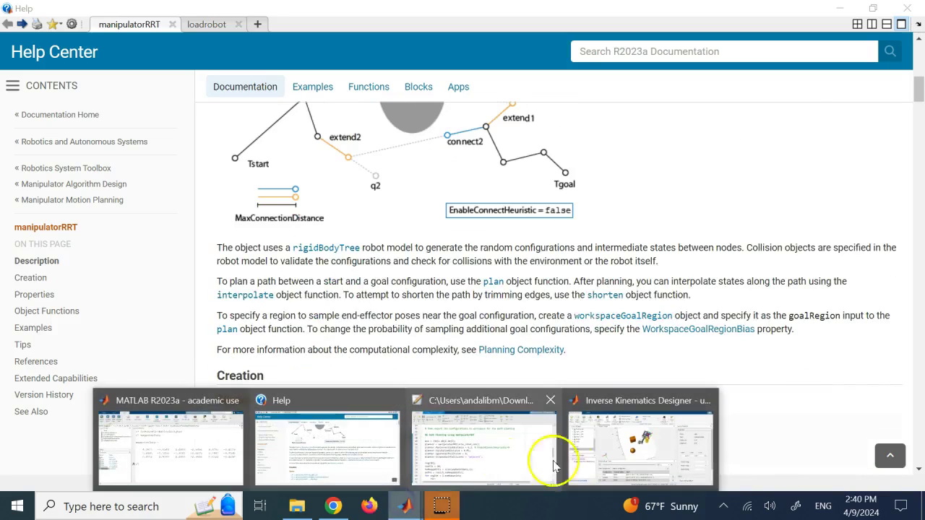
pyautogui.click(488, 447)
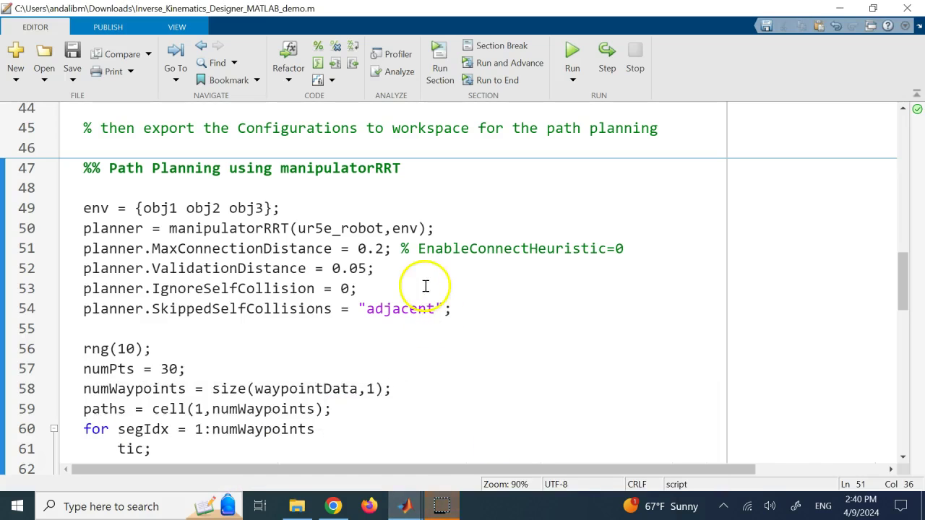
pyautogui.moveTo(498, 316); pyautogui.dragTo(77, 211)
pyautogui.scroll(-1, 227, 368)
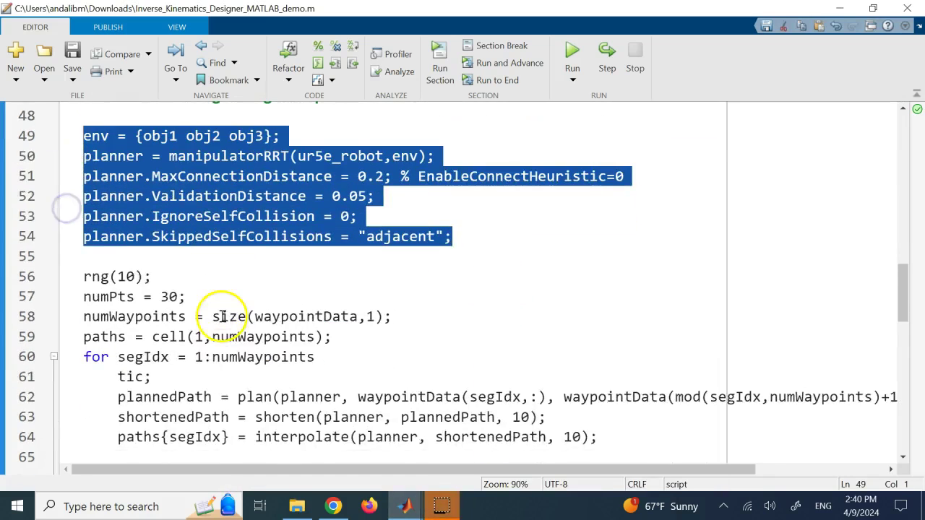
# - Examine the numPts assignment and the random seed set by rng on lines 56 and 57
pyautogui.click(134, 297)
pyautogui.click(160, 297)
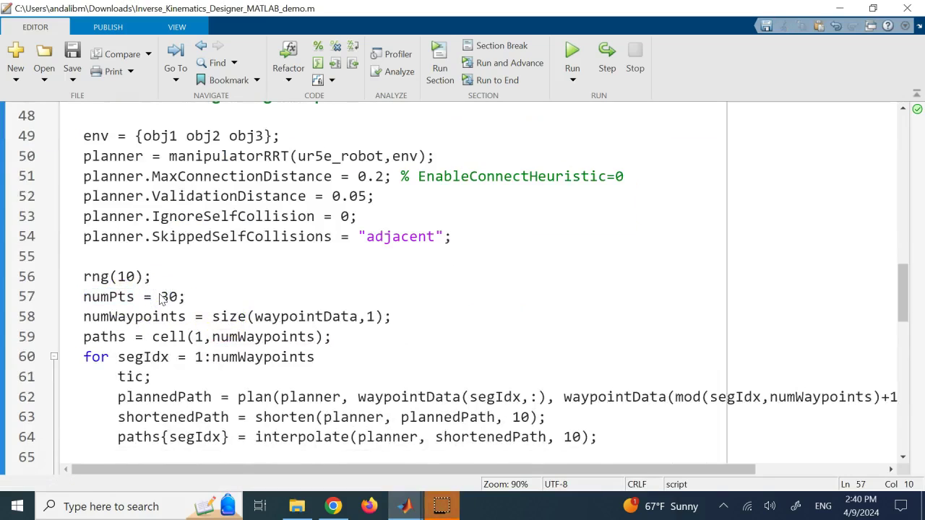
pyautogui.doubleClick(126, 276)
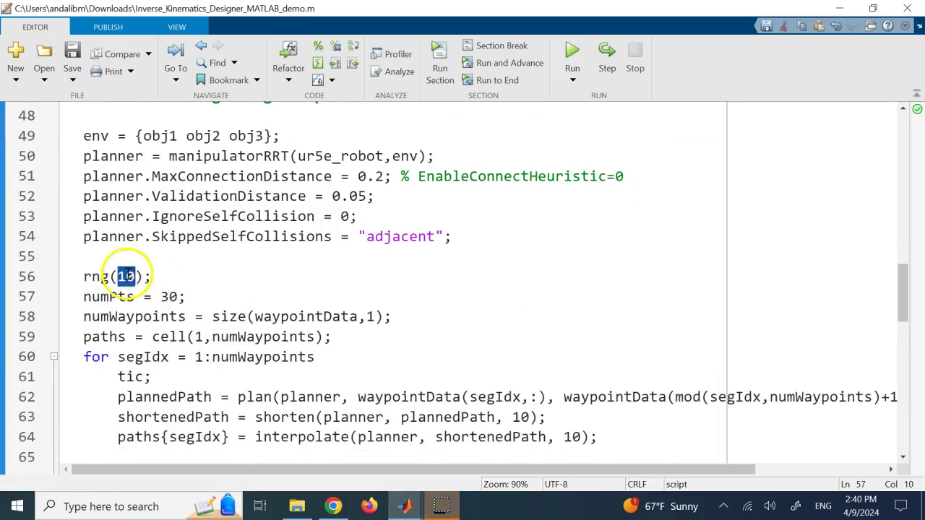
pyautogui.click(194, 283)
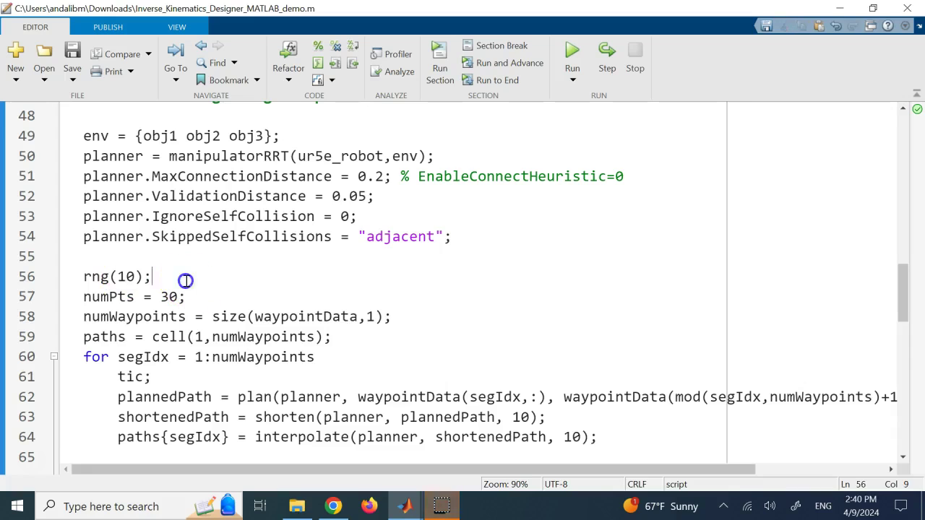
pyautogui.moveTo(184, 279); pyautogui.dragTo(80, 282)
pyautogui.click(212, 278)
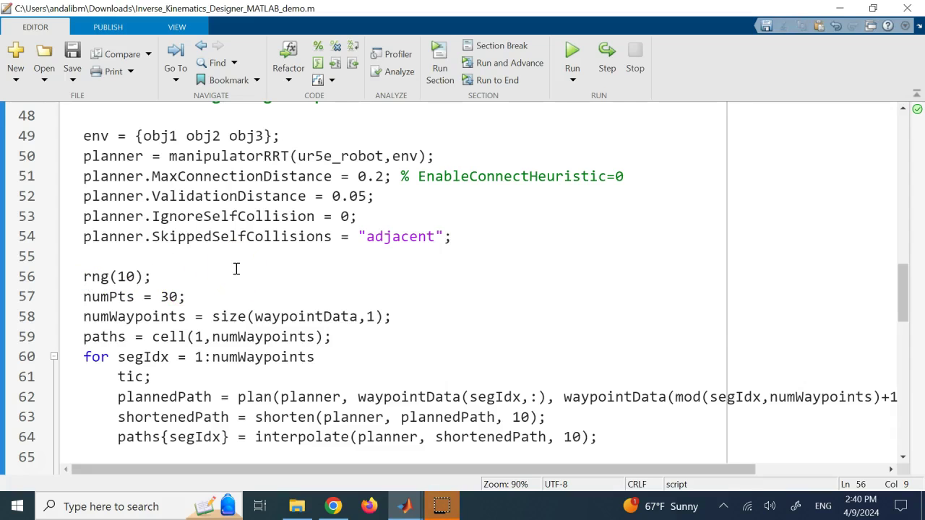
# - Look over the numWaypoints and paths definitions and the for loop that plans, shortens and interpolates each segment
pyautogui.scroll(-2, 236, 269)
pyautogui.click(233, 230)
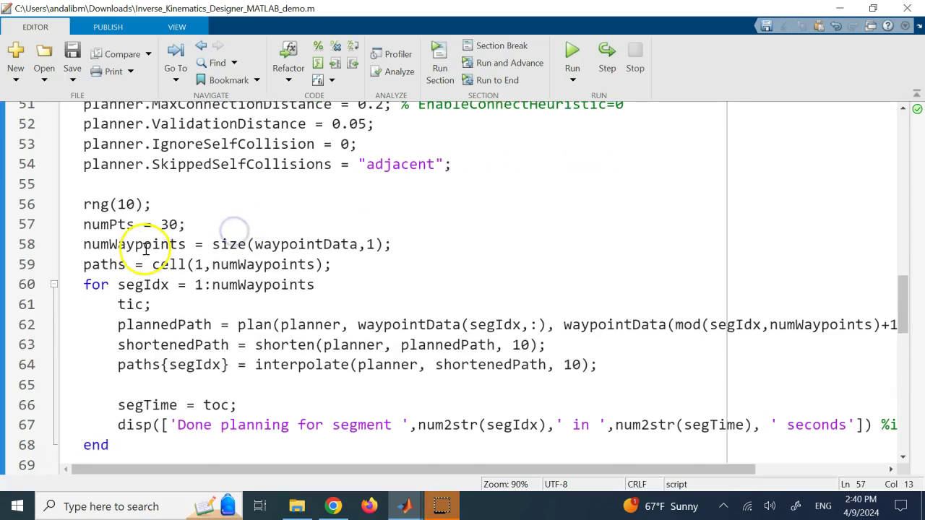
pyautogui.scroll(-2, 161, 275)
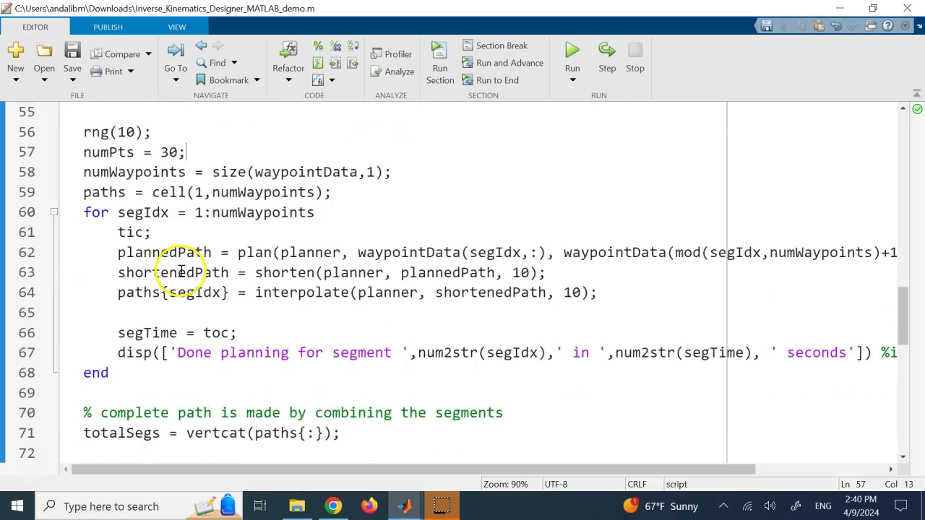
pyautogui.scroll(2, 227, 258)
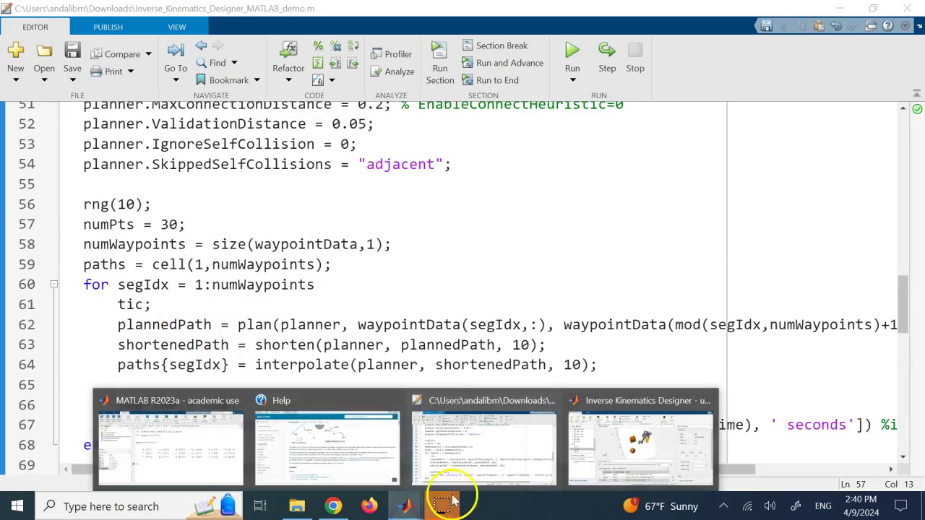
# - Check the waypointData rows in the main MATLAB window's command window, and return to the planning script
pyautogui.click(149, 432)
pyautogui.moveTo(878, 311); pyautogui.dragTo(214, 252)
pyautogui.click(320, 226)
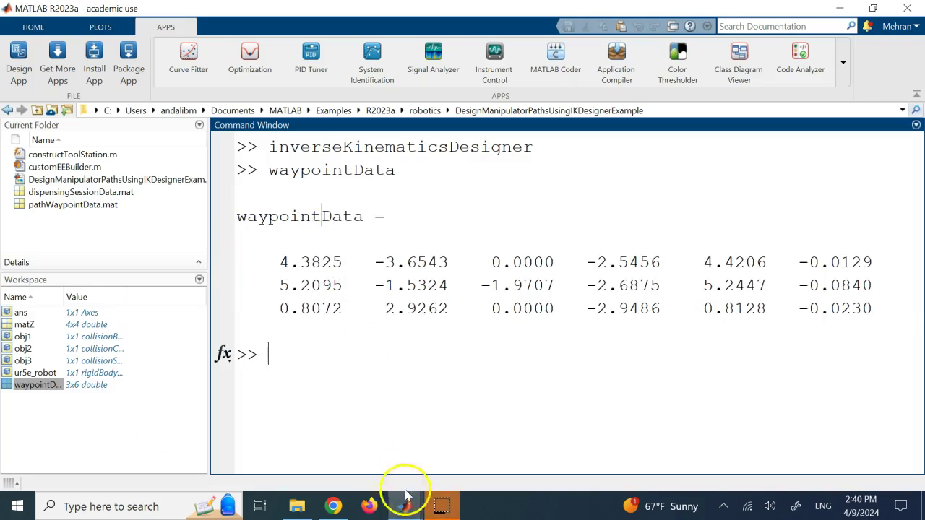
pyautogui.moveTo(405, 506)
pyautogui.moveTo(364, 442)
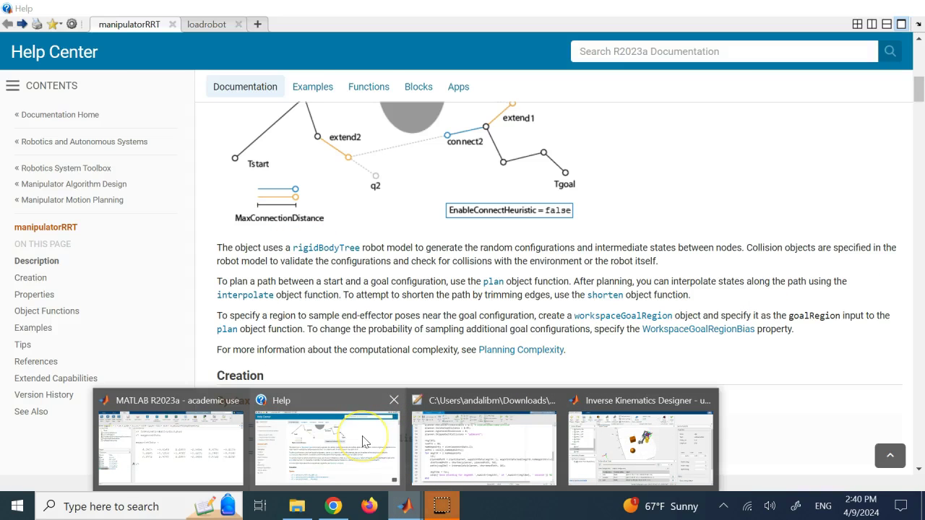
pyautogui.click(453, 440)
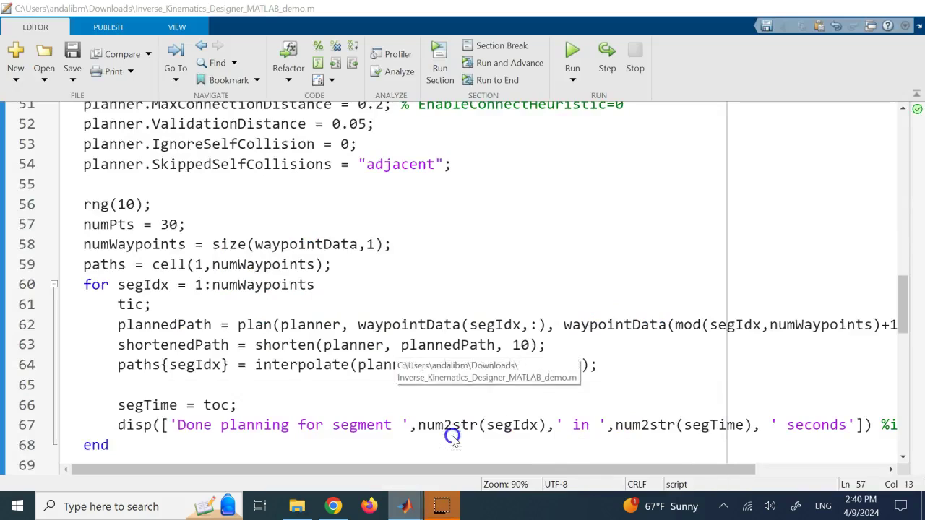
# - Review the planner.ValidationDistance line and the segment planning loop in the script
pyautogui.scroll(3, 399, 244)
pyautogui.moveTo(374, 268); pyautogui.dragTo(83, 266)
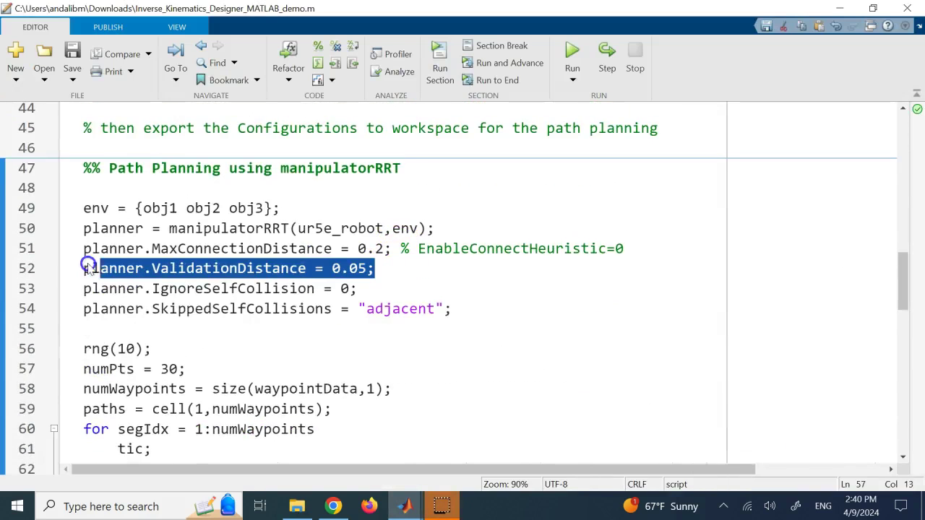
pyautogui.scroll(-3, 330, 337)
pyautogui.click(411, 272)
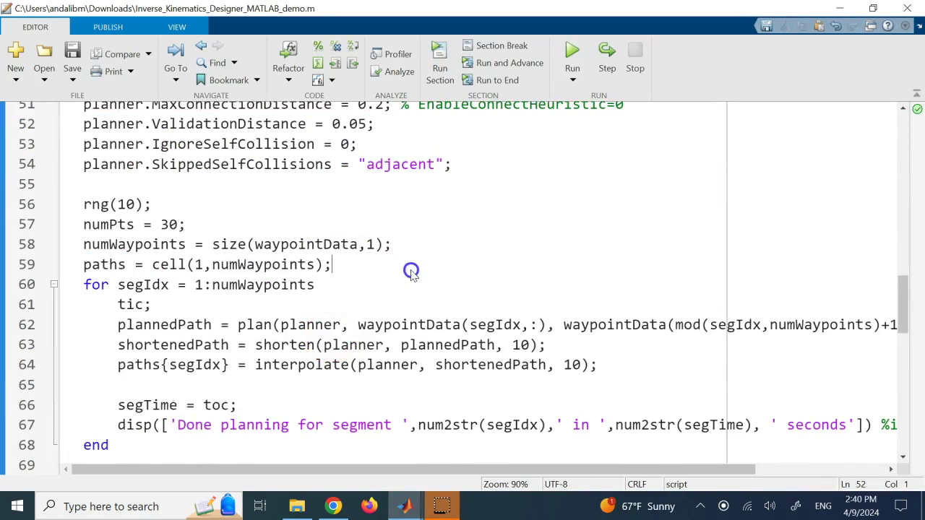
pyautogui.scroll(-2, 411, 272)
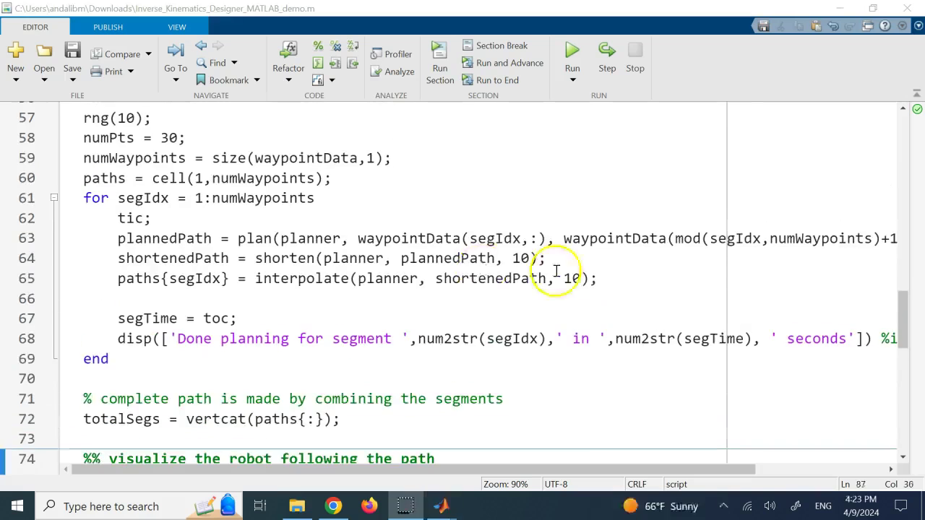
# - Examine the commented-out MaxConnectionDistance line and the EnableConnectHeuristic setting on lines 51 and 52
pyautogui.click(429, 278)
pyautogui.scroll(2, 394, 338)
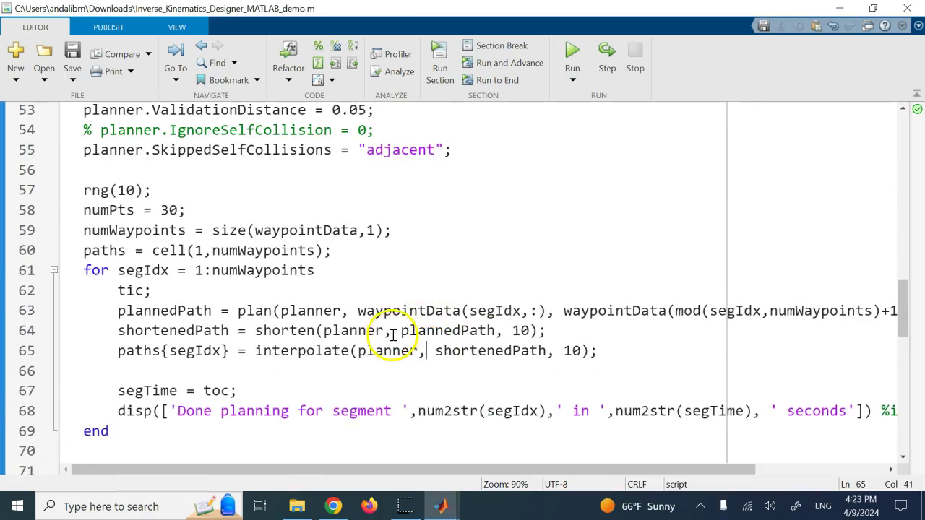
pyautogui.scroll(4, 392, 335)
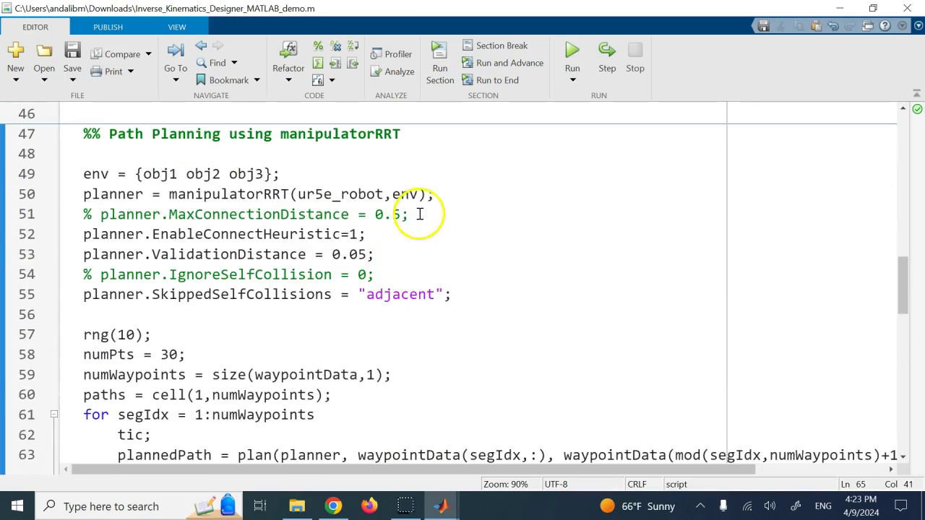
pyautogui.click(414, 217)
pyautogui.moveTo(386, 232); pyautogui.dragTo(56, 241)
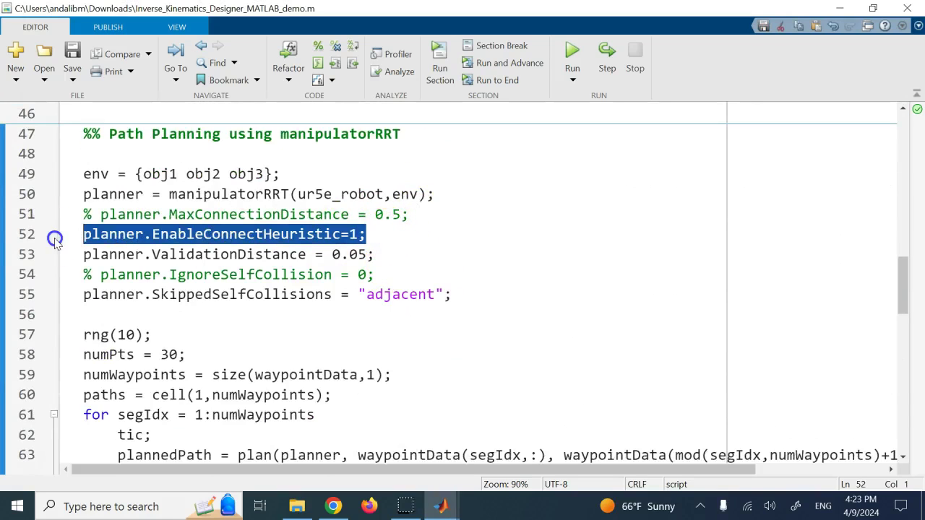
pyautogui.click(361, 216)
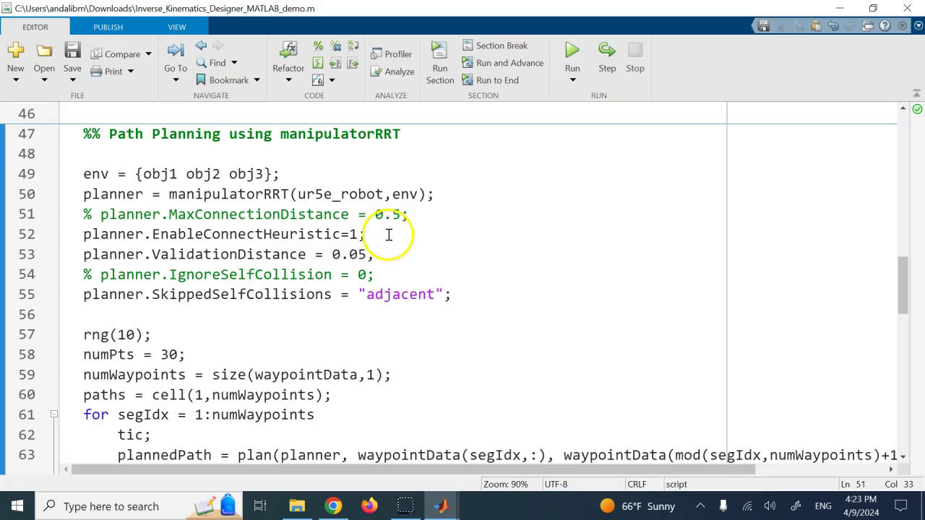
# - Switch to the Inverse Kinematics Designer, snap the robot to the start configuration, and rotate the scene to inspect its pose
pyautogui.click(441, 506)
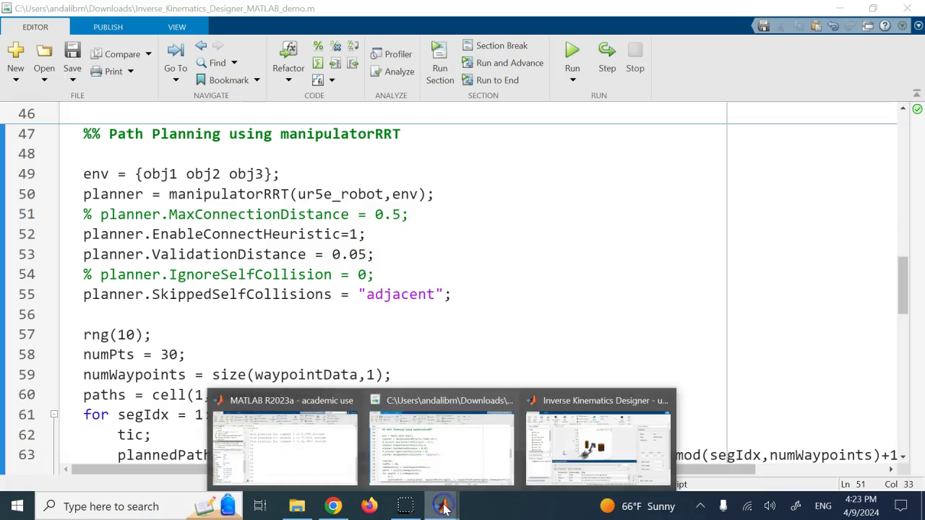
pyautogui.click(589, 471)
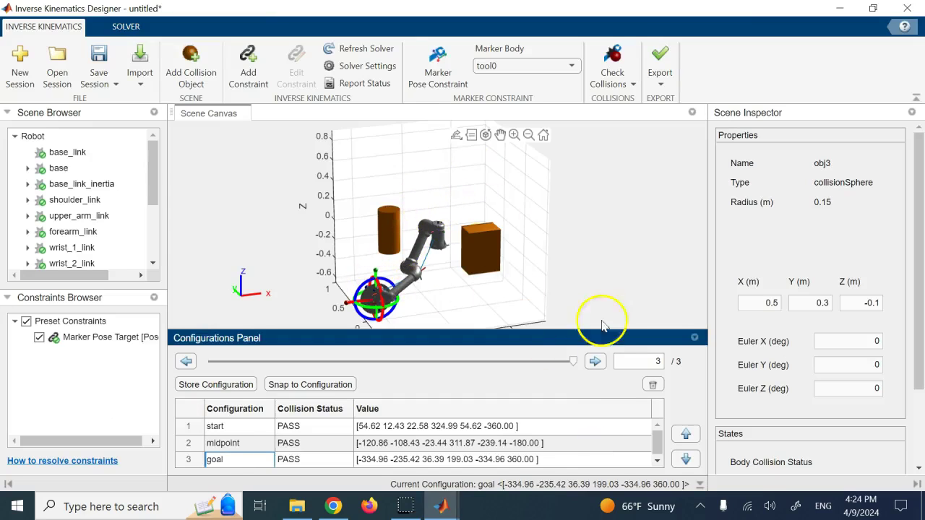
pyautogui.click(221, 426)
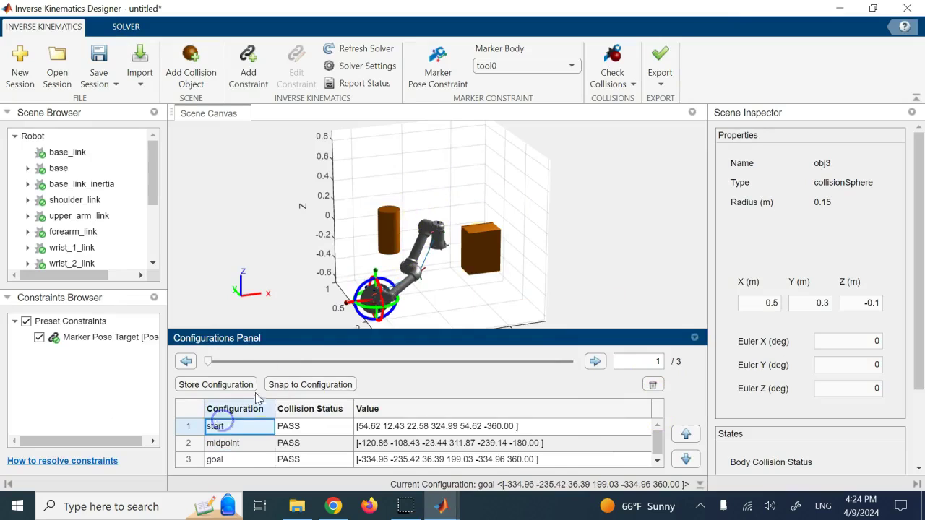
pyautogui.click(282, 385)
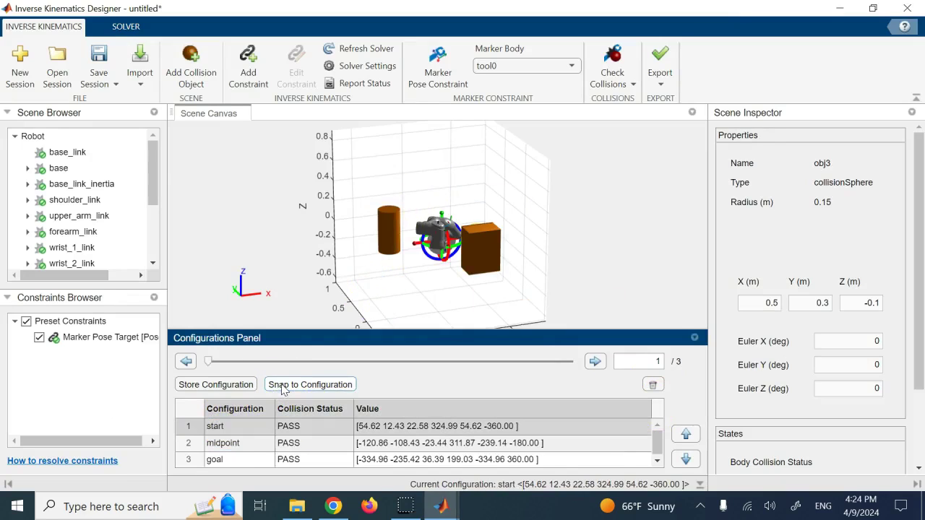
pyautogui.click(486, 134)
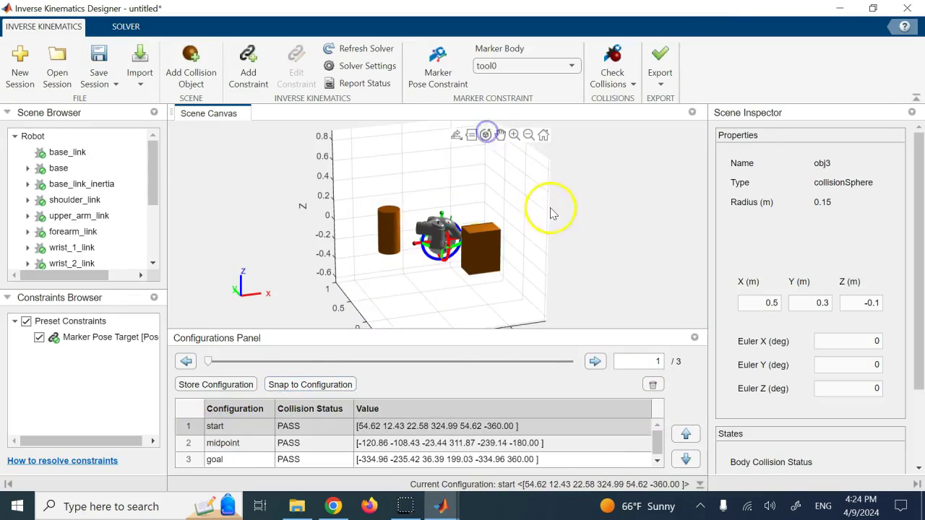
pyautogui.moveTo(551, 213); pyautogui.dragTo(280, 232)
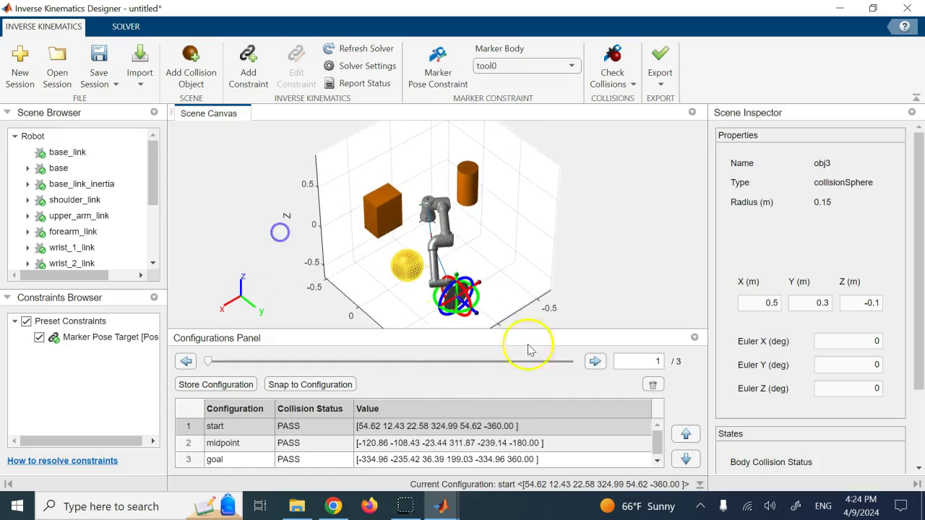
# - Step through the midpoint and goal configurations and inspect both robot poses relative to the obstacles from different angles
pyautogui.click(595, 361)
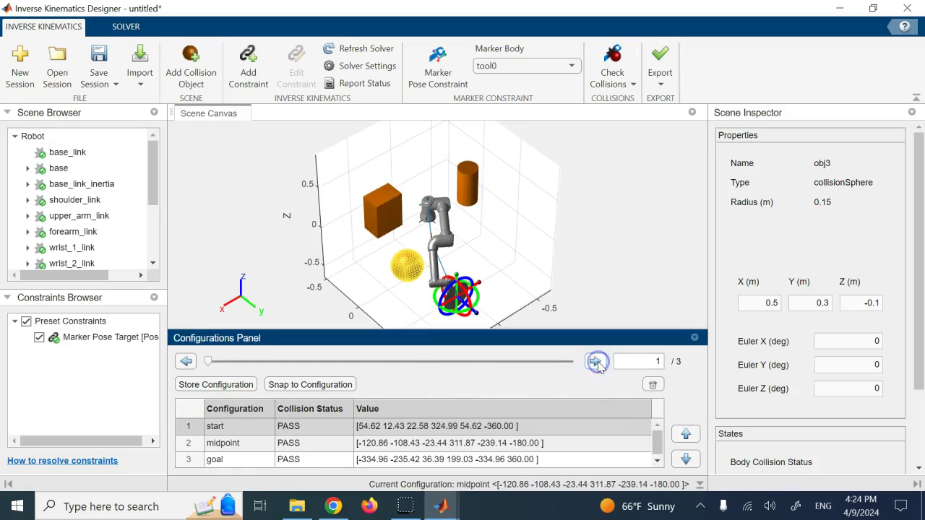
pyautogui.moveTo(514, 200); pyautogui.dragTo(583, 200)
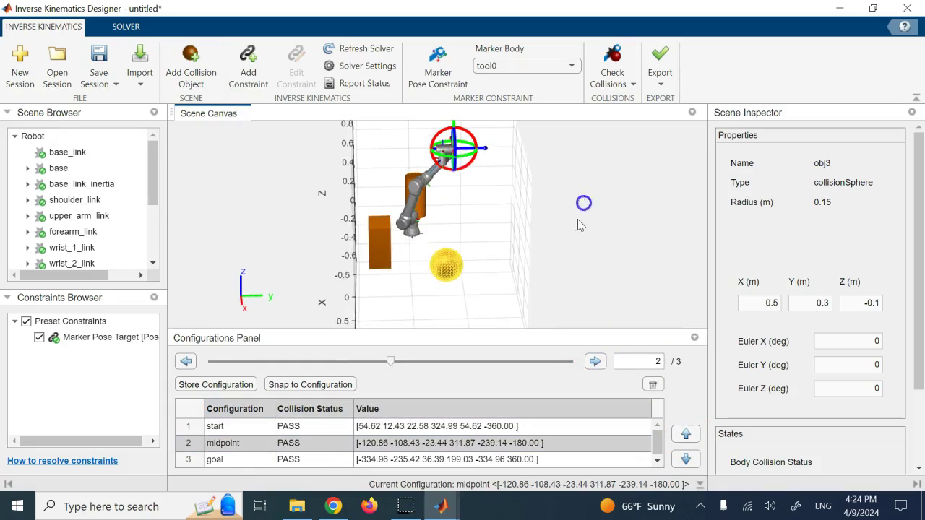
pyautogui.click(593, 361)
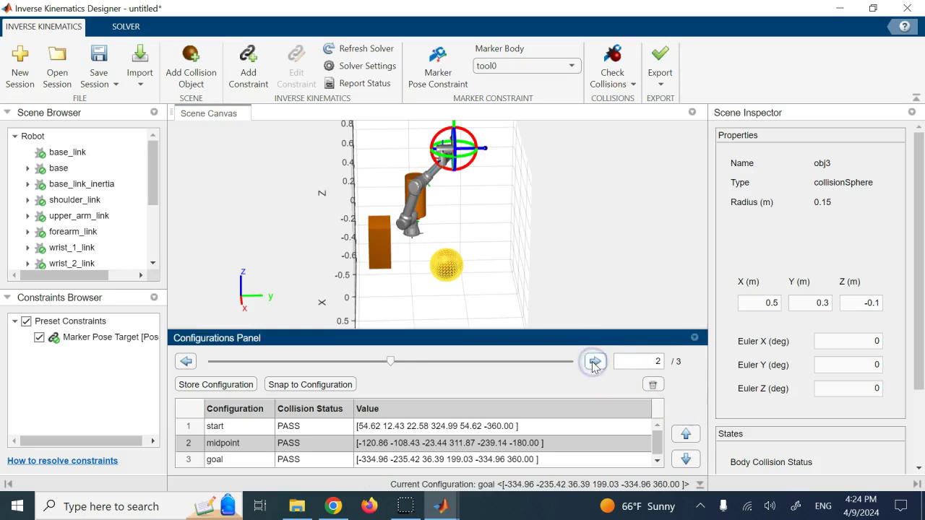
pyautogui.click(377, 259)
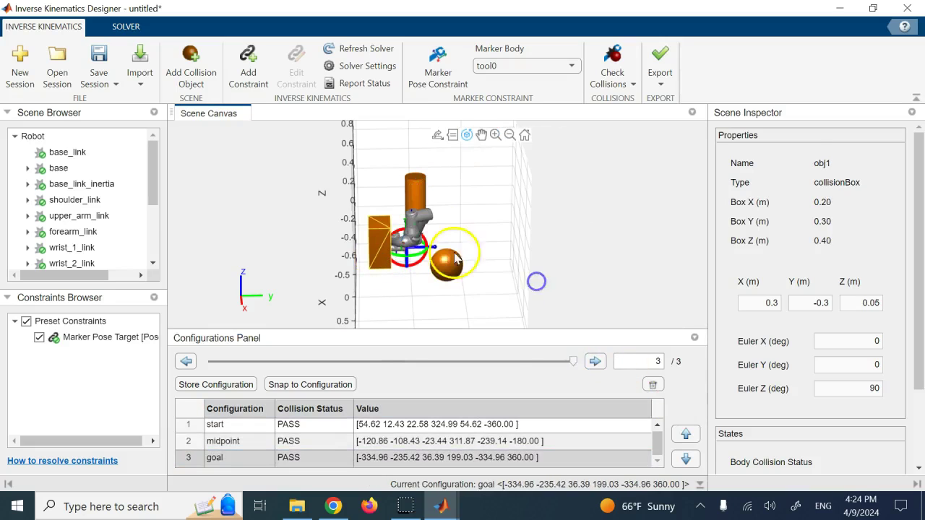
pyautogui.moveTo(463, 217); pyautogui.dragTo(394, 238)
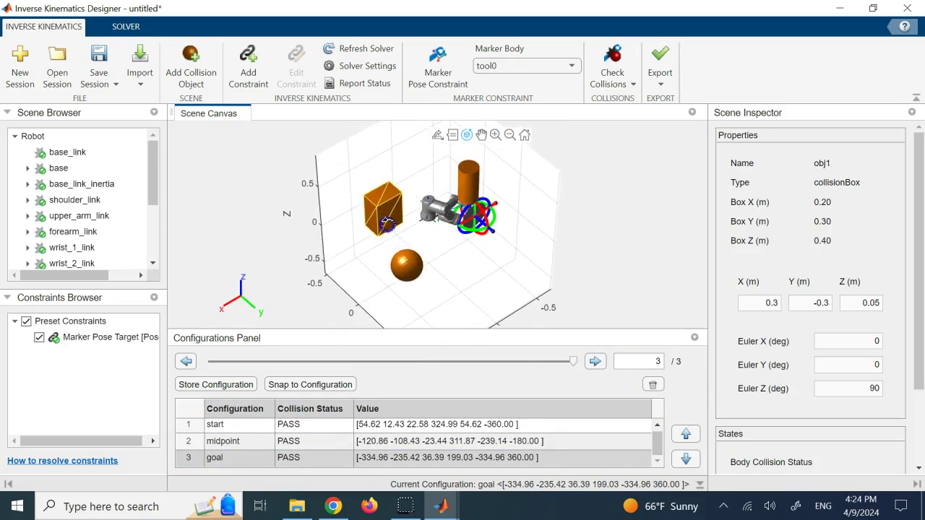
# - Check the planning time reported for each of the three segments in the main MATLAB window's command window
pyautogui.moveTo(441, 506)
pyautogui.click(306, 467)
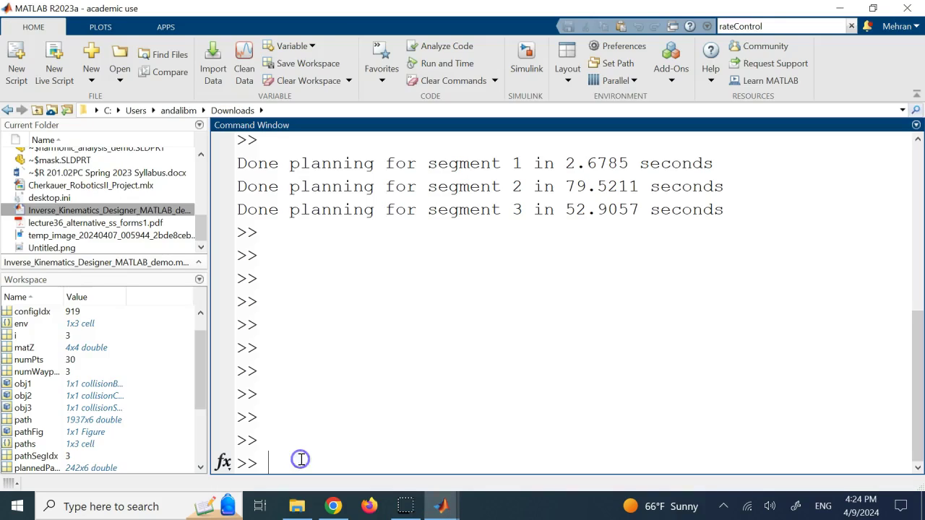
pyautogui.moveTo(737, 212); pyautogui.dragTo(217, 174)
pyautogui.click(502, 208)
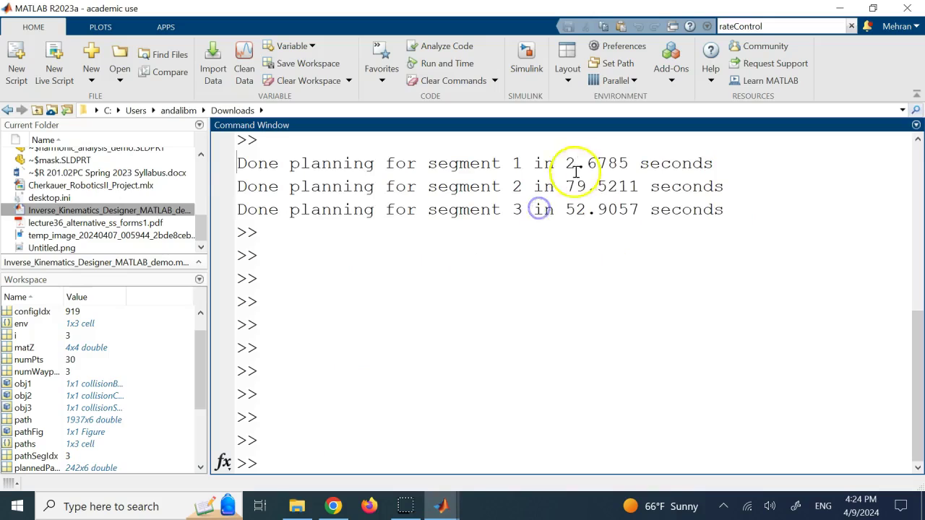
pyautogui.moveTo(592, 186); pyautogui.dragTo(588, 181)
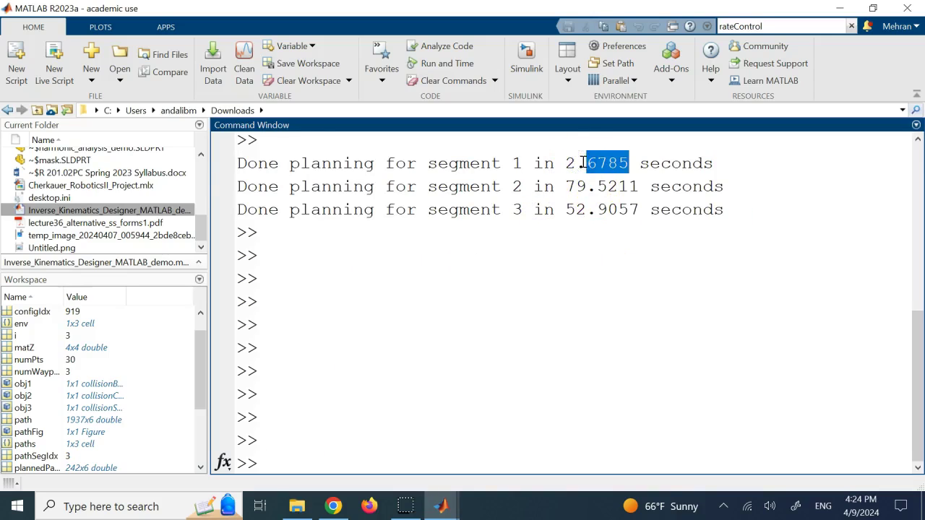
pyautogui.doubleClick(580, 186)
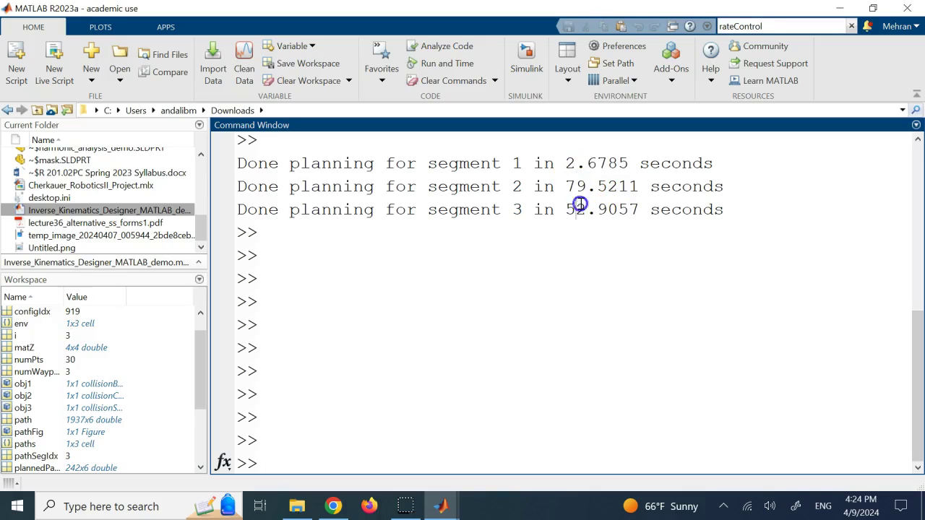
pyautogui.moveTo(747, 208); pyautogui.dragTo(255, 165)
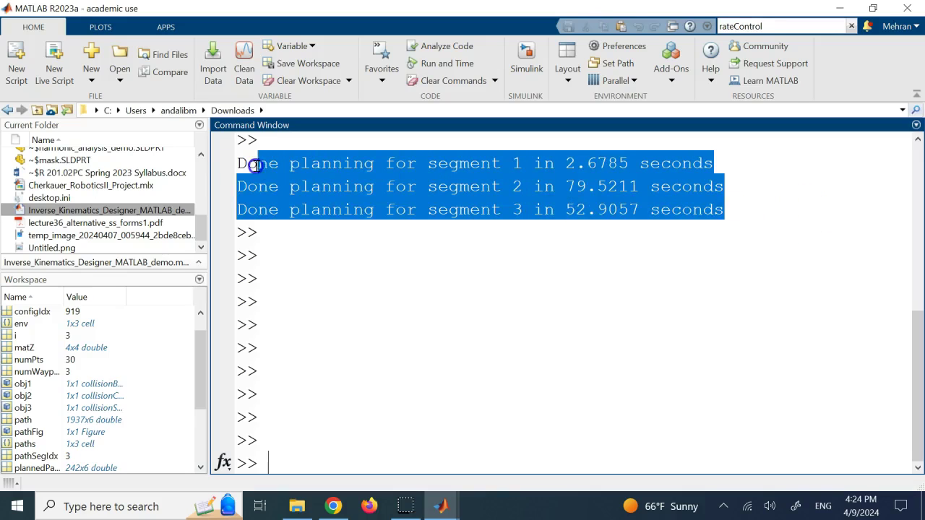
pyautogui.click(517, 285)
pyautogui.click(561, 187)
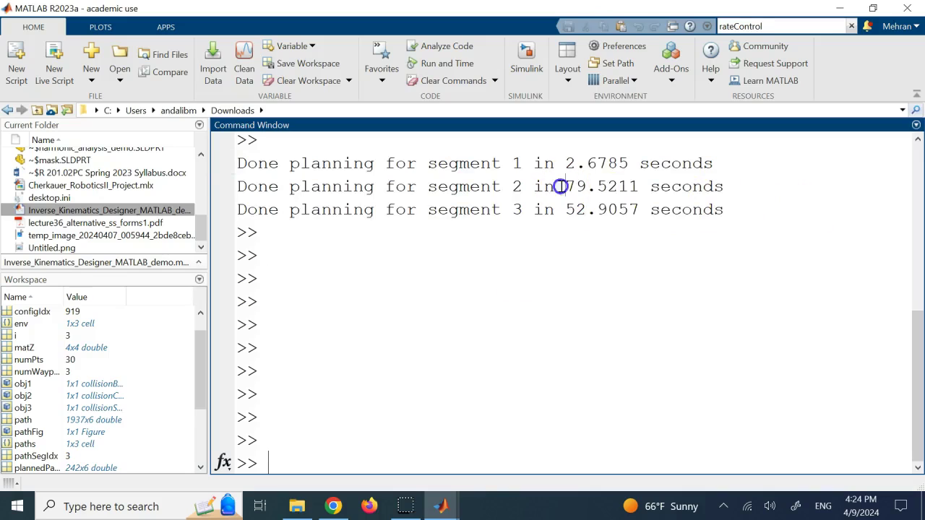
pyautogui.click(576, 210)
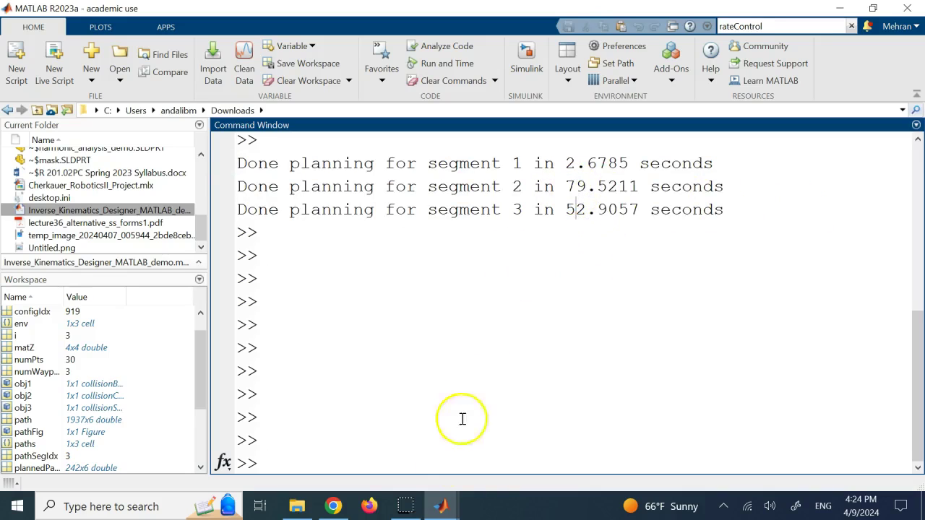
# - Return to the script and review the totalSegs line and the code that shows the robot and the env obstacles
pyautogui.moveTo(441, 506)
pyautogui.click(401, 425)
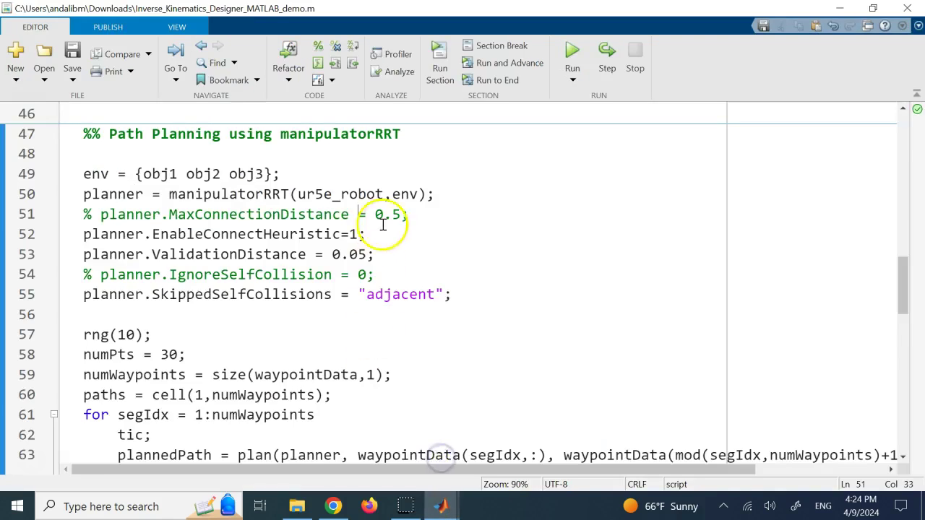
pyautogui.scroll(-4, 388, 267)
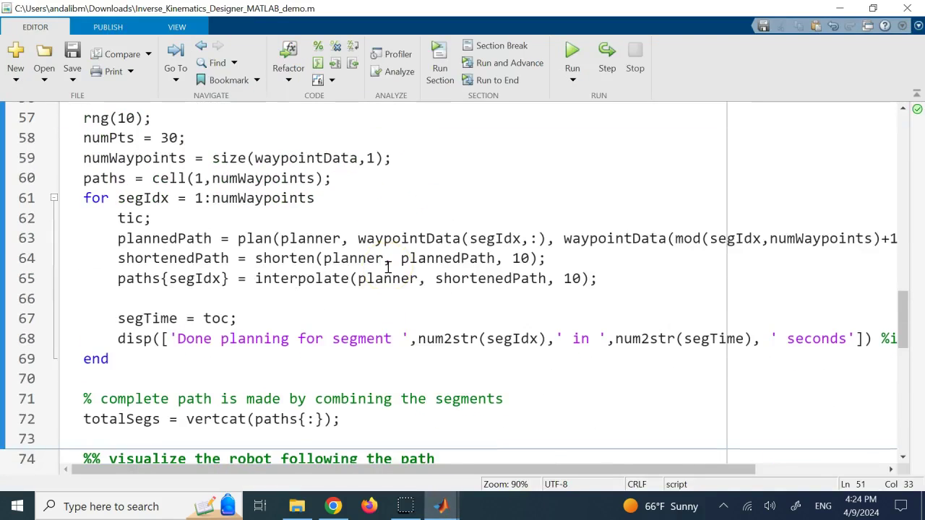
pyautogui.scroll(-3, 388, 268)
pyautogui.click(440, 314)
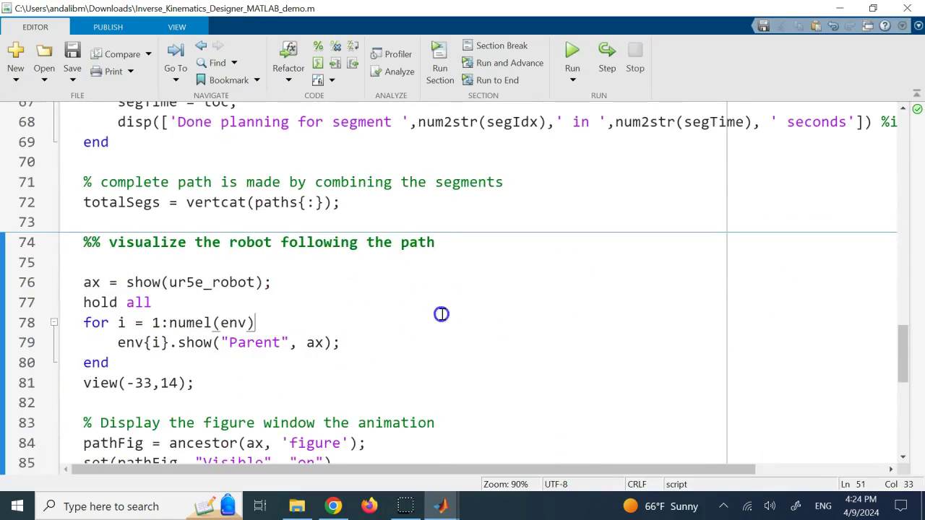
pyautogui.scroll(-1, 443, 311)
pyautogui.scroll(-1, 443, 311)
# - Examine the figure display, rateControl timing setup and animation loops in the path visualization section
pyautogui.scroll(-6, 185, 219)
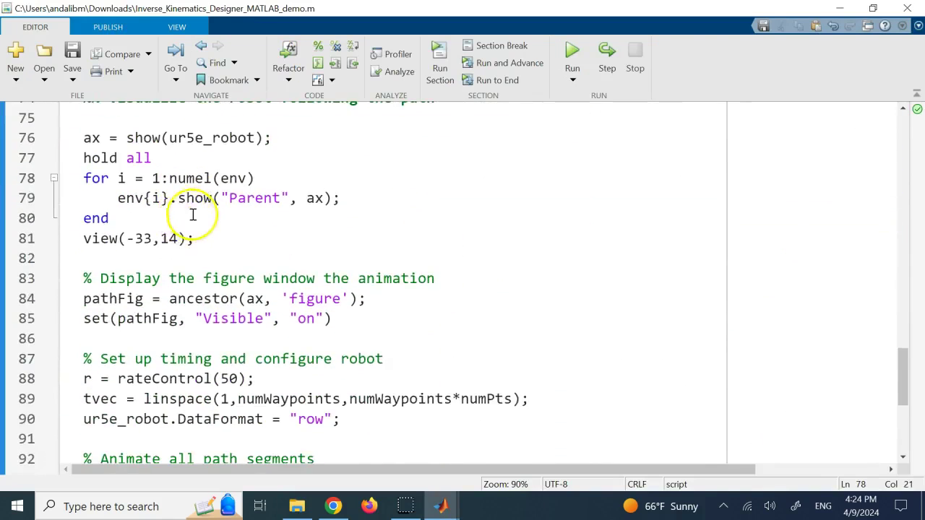
pyautogui.moveTo(160, 440); pyautogui.dragTo(87, 186)
pyautogui.scroll(4, 233, 213)
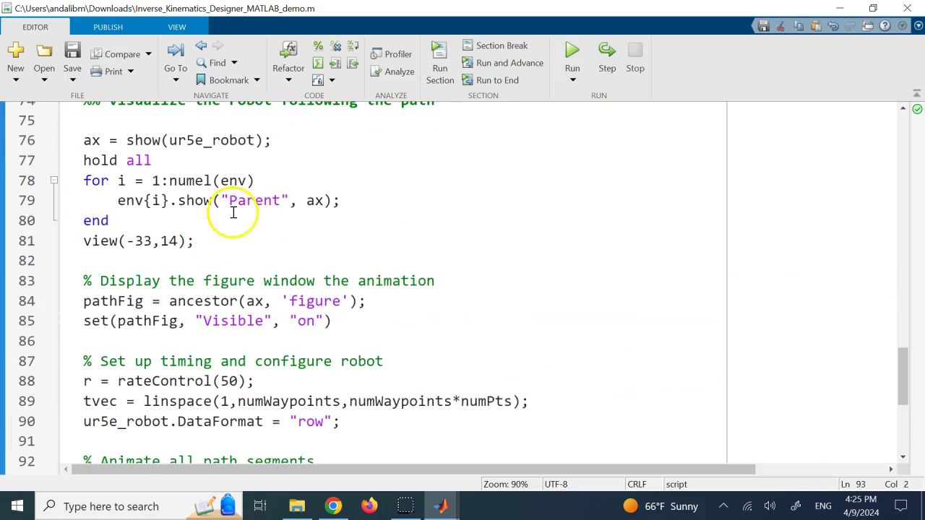
pyautogui.click(370, 204)
pyautogui.scroll(1, 369, 218)
pyautogui.scroll(-1, 368, 234)
pyautogui.scroll(-5, 368, 239)
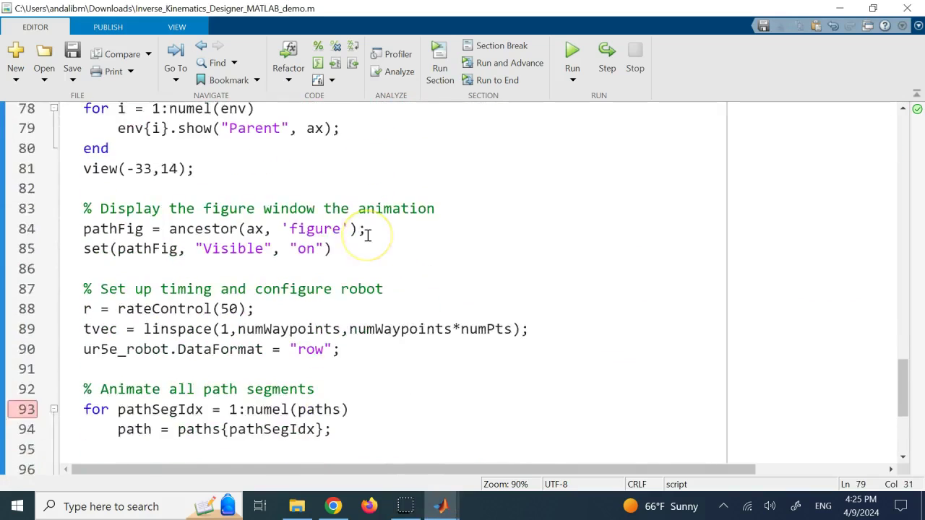
pyautogui.scroll(2, 368, 245)
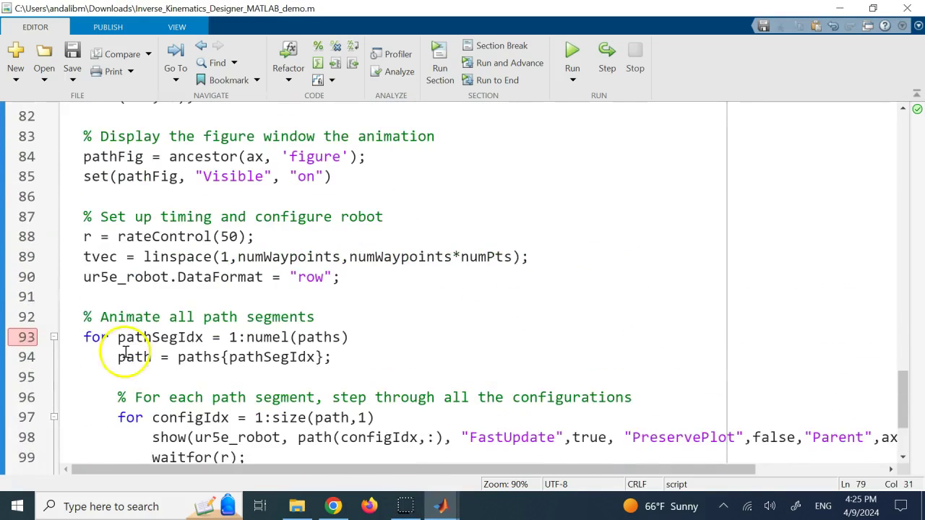
# - Run the "visualize the robot following the path" section to animate the UR5e along the planned segments
pyautogui.scroll(2, 424, 284)
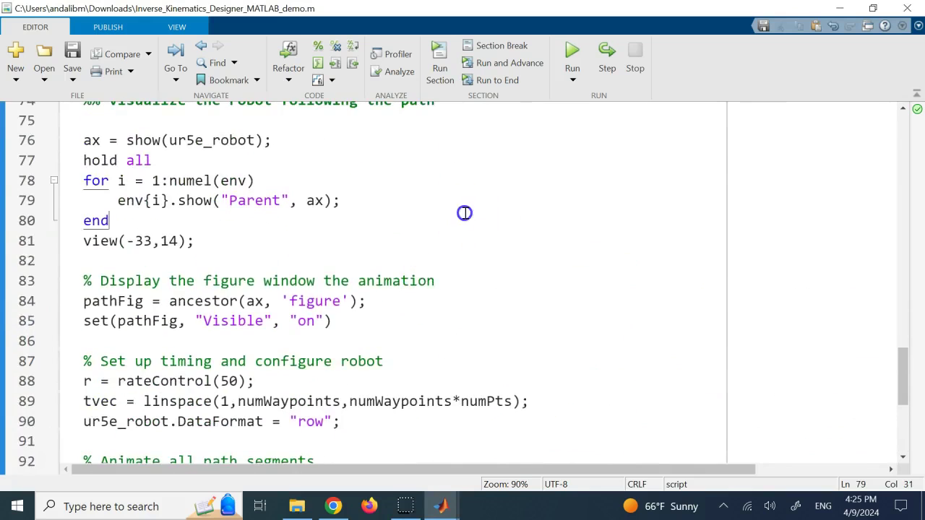
pyautogui.scroll(3, 464, 212)
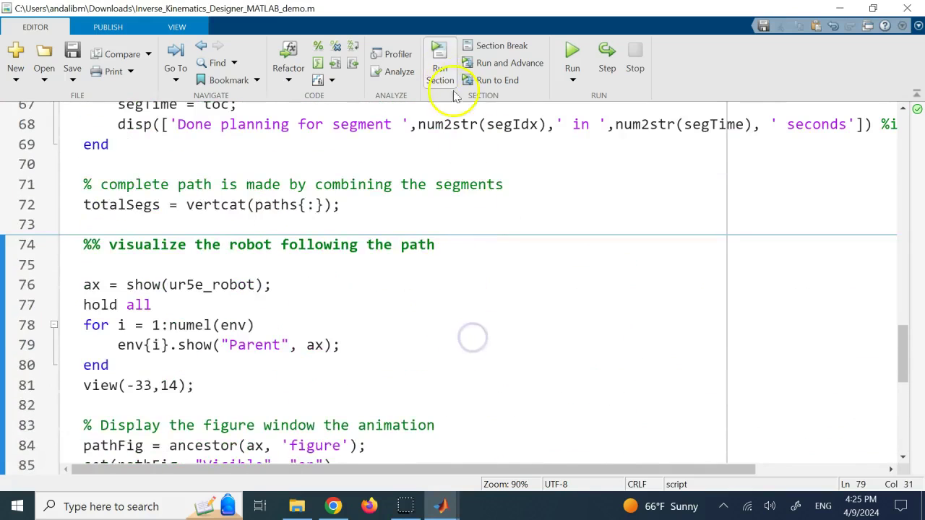
pyautogui.click(439, 68)
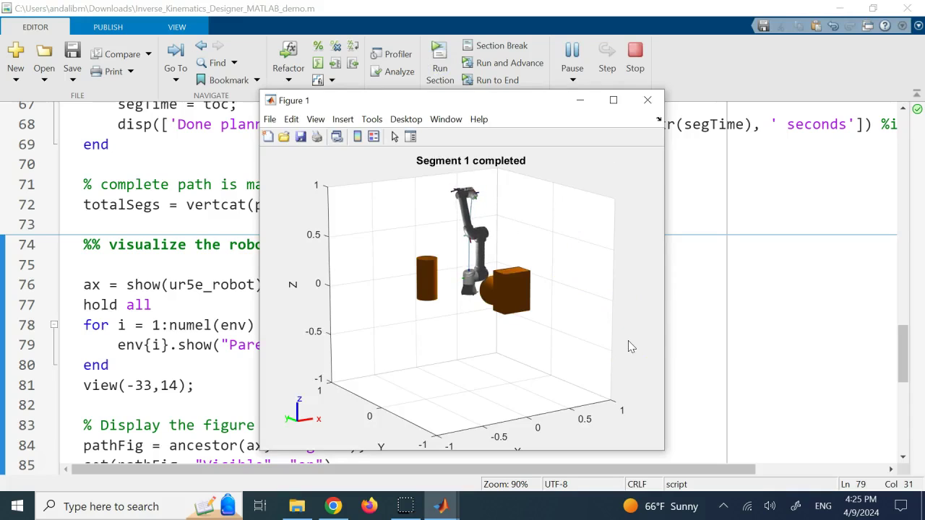
# - Close the Figure 1 window with the finished path animation and return to the script
pyautogui.click(644, 262)
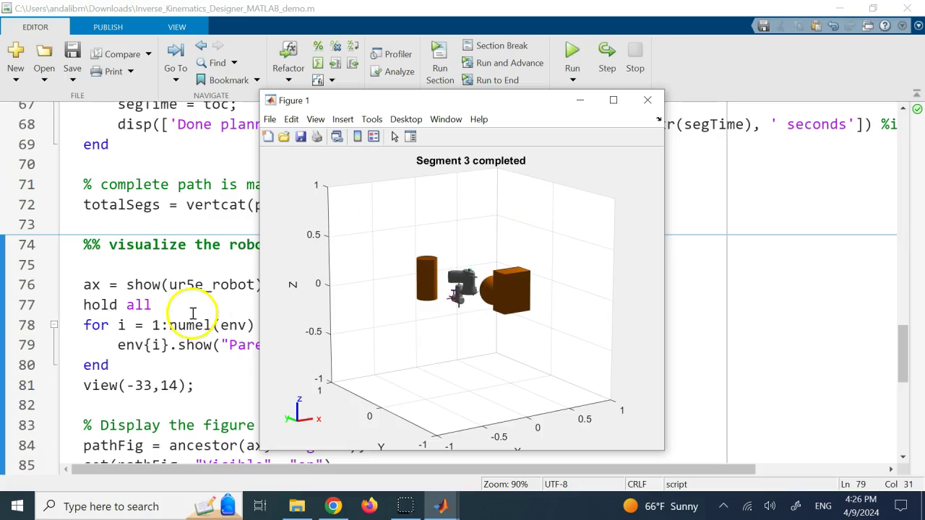
pyautogui.click(647, 102)
pyautogui.click(382, 271)
# - Review the rateControl(50) timing line and the pause(0.1) line that ends the path animation loop
pyautogui.scroll(-4, 386, 270)
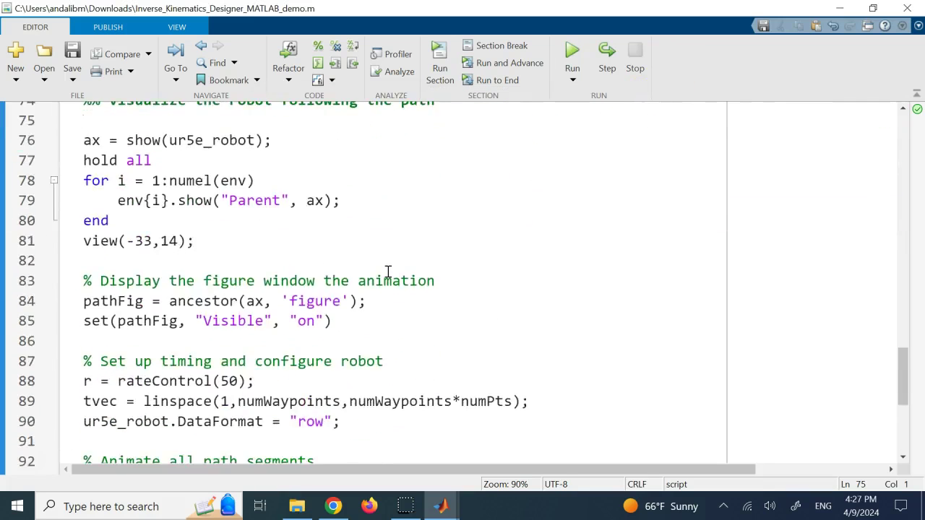
pyautogui.doubleClick(230, 311)
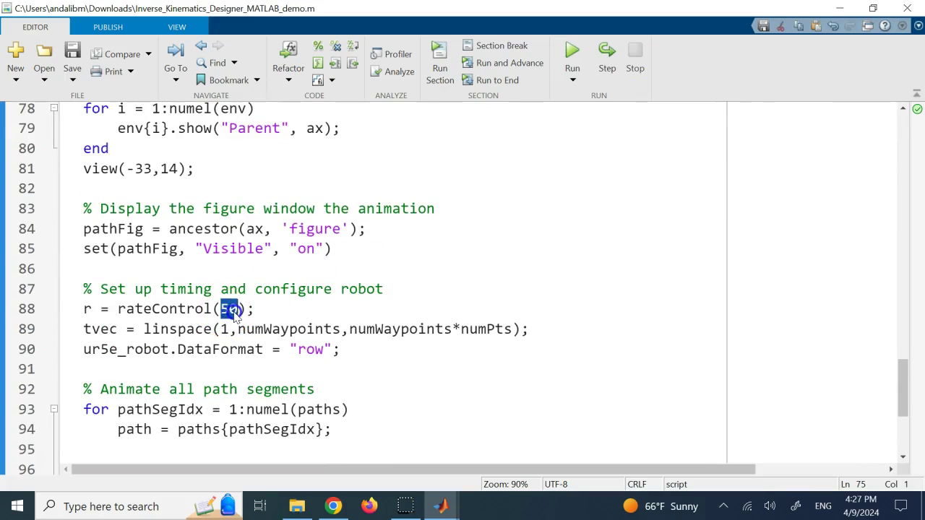
pyautogui.click(256, 309)
pyautogui.scroll(-4, 257, 309)
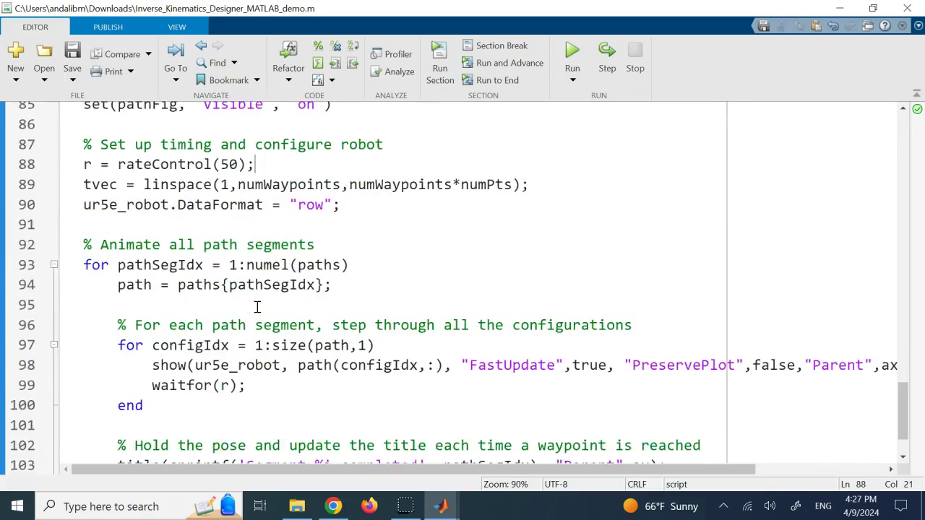
pyautogui.moveTo(170, 413); pyautogui.dragTo(196, 415)
pyautogui.click(210, 413)
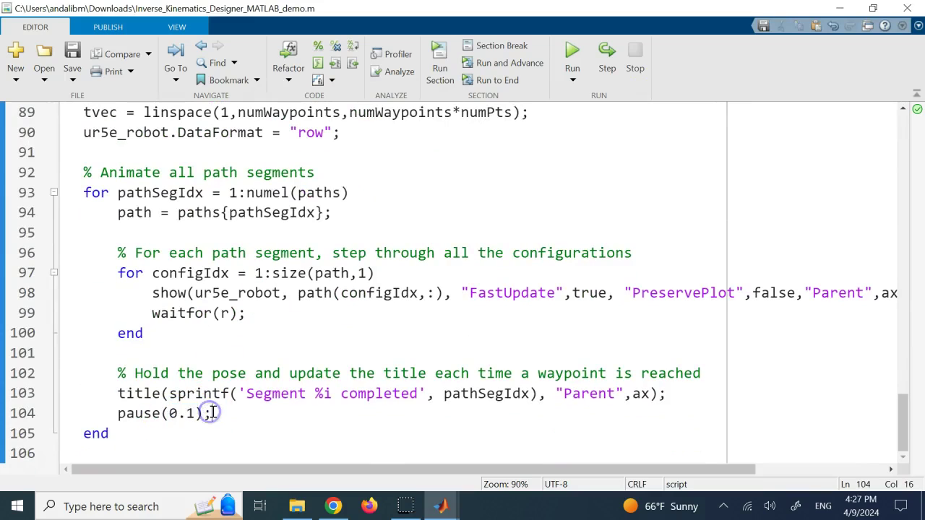
# - Review the manipulatorRRT planner settings and the collision box, cylinder and sphere definitions earlier in the script
pyautogui.scroll(8, 265, 373)
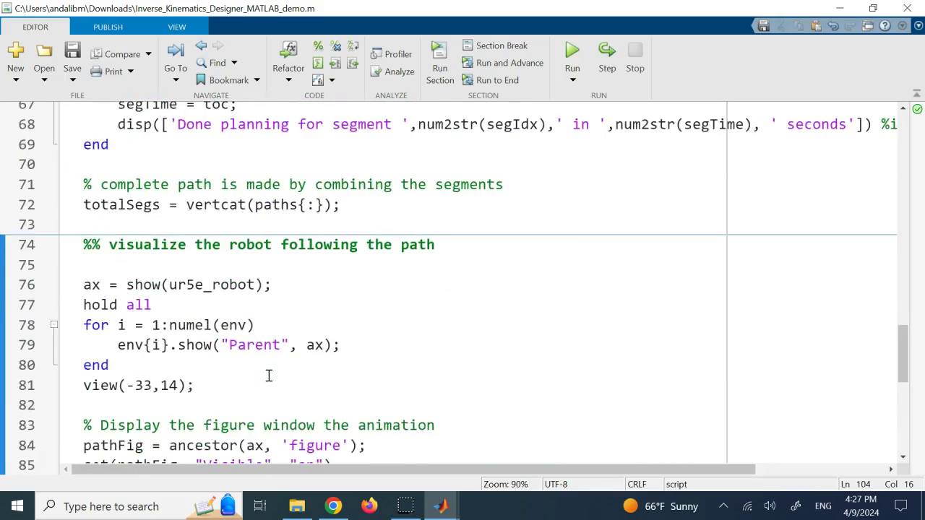
pyautogui.scroll(7, 268, 375)
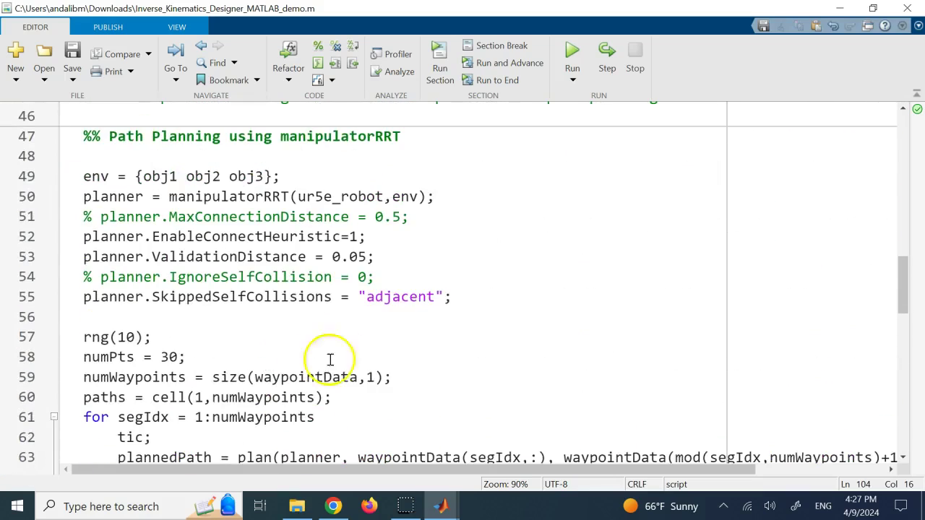
pyautogui.moveTo(455, 298); pyautogui.dragTo(29, 197)
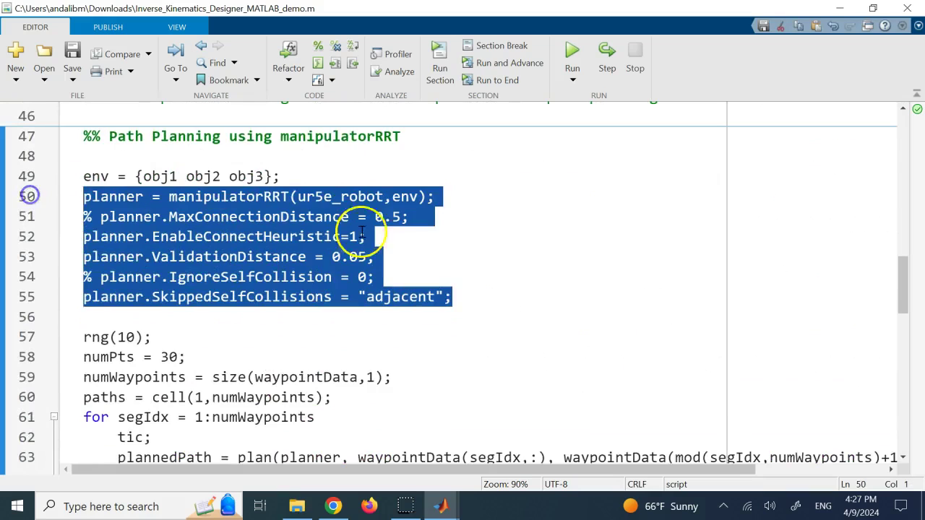
pyautogui.click(476, 244)
pyautogui.scroll(4, 444, 299)
pyautogui.scroll(6, 445, 300)
pyautogui.click(400, 300)
pyautogui.scroll(5, 400, 301)
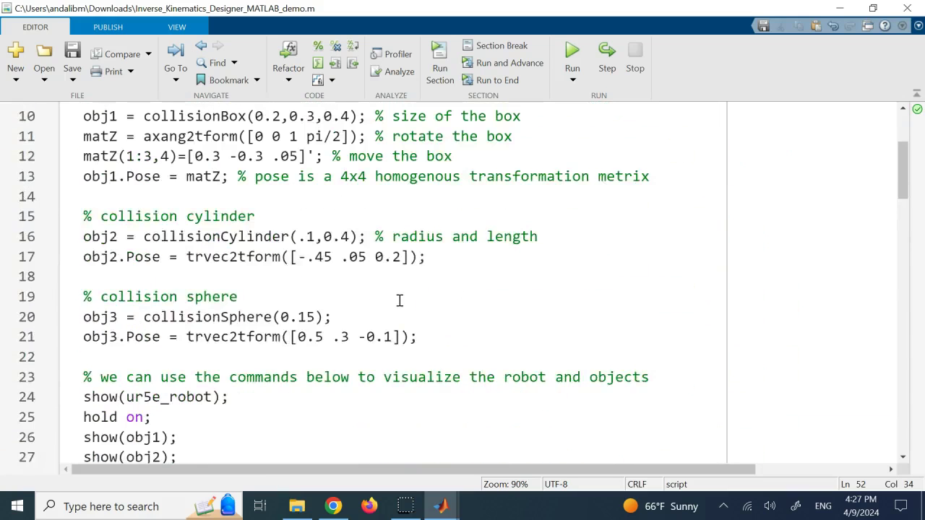
# - Switch to the Inverse Kinematics Designer and inspect the UR5e and its collision objects from another angle in the scene canvas
pyautogui.click(441, 506)
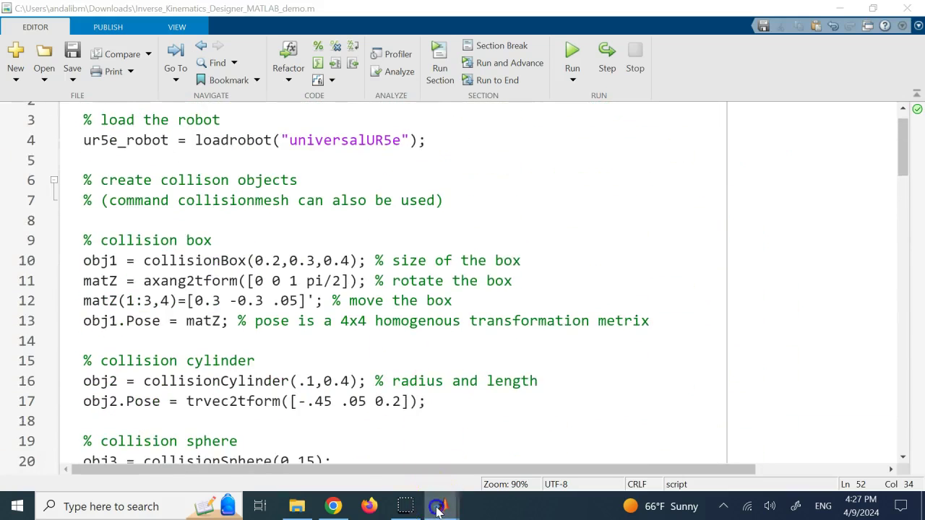
pyautogui.click(583, 446)
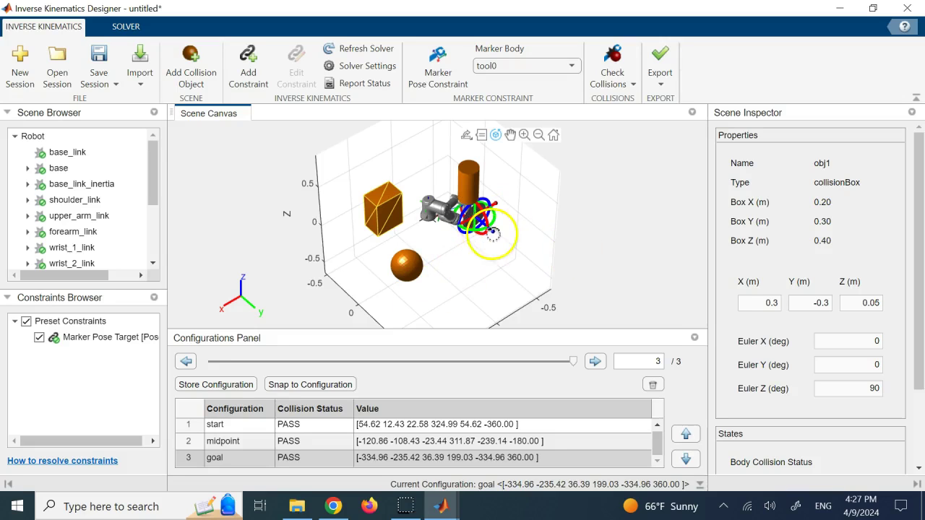
pyautogui.moveTo(512, 207); pyautogui.dragTo(503, 190)
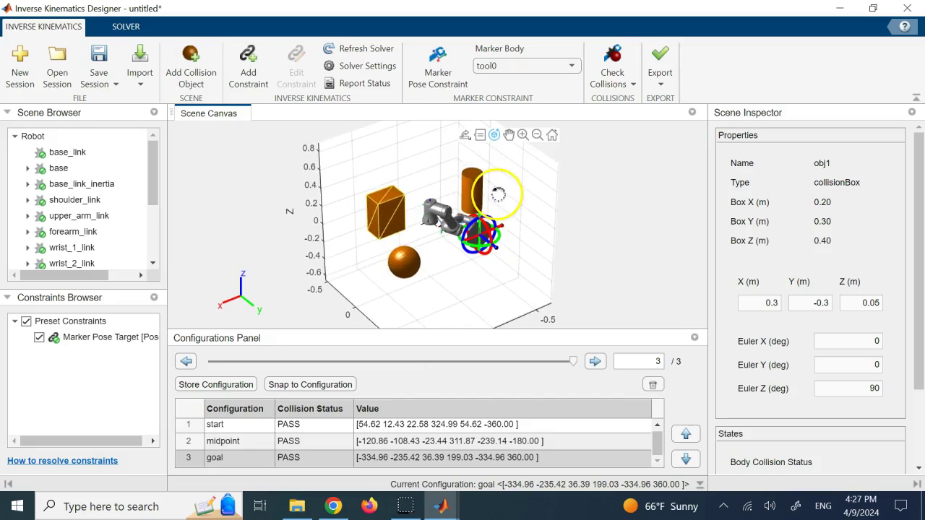